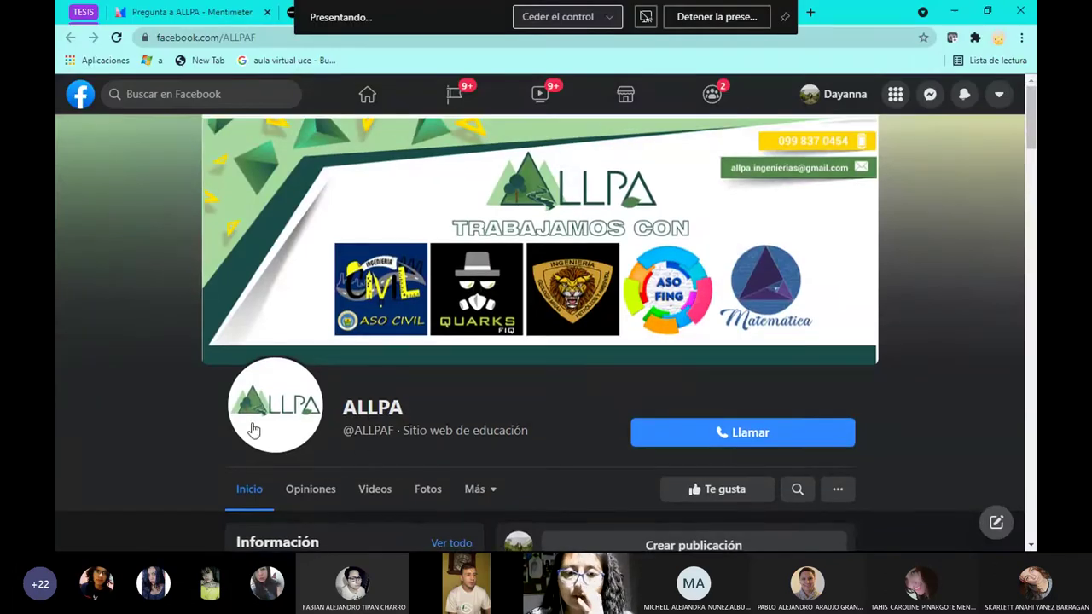
# Review the posts on the ALLPA Facebook page down to the opinion-form post from 23 July, and stop sharing the screen
pyautogui.moveTo(432, 425)
pyautogui.scroll(-5, 542, 387)
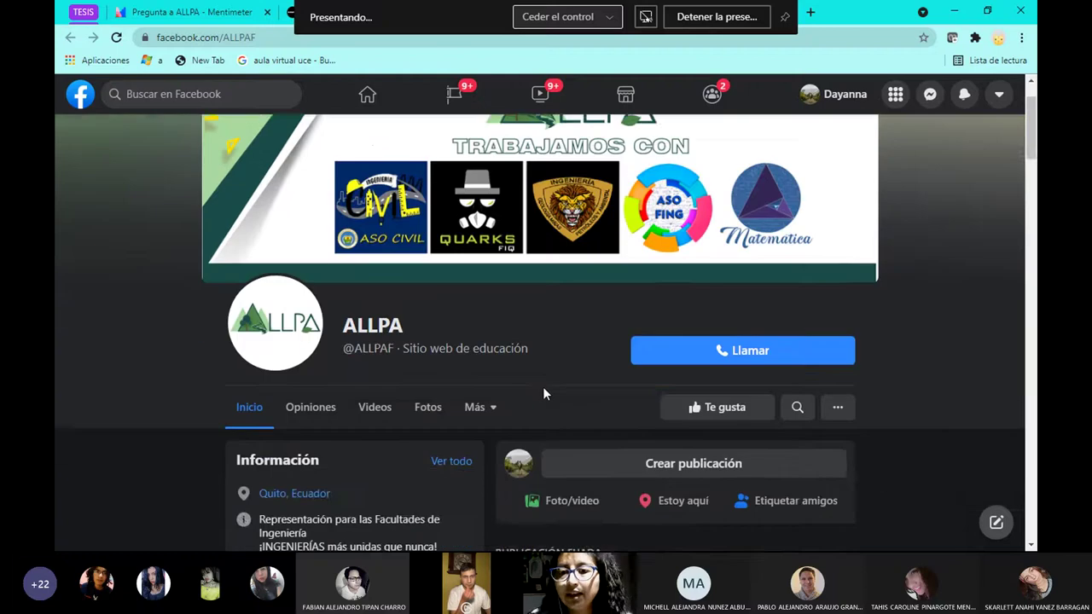
pyautogui.scroll(-2, 542, 387)
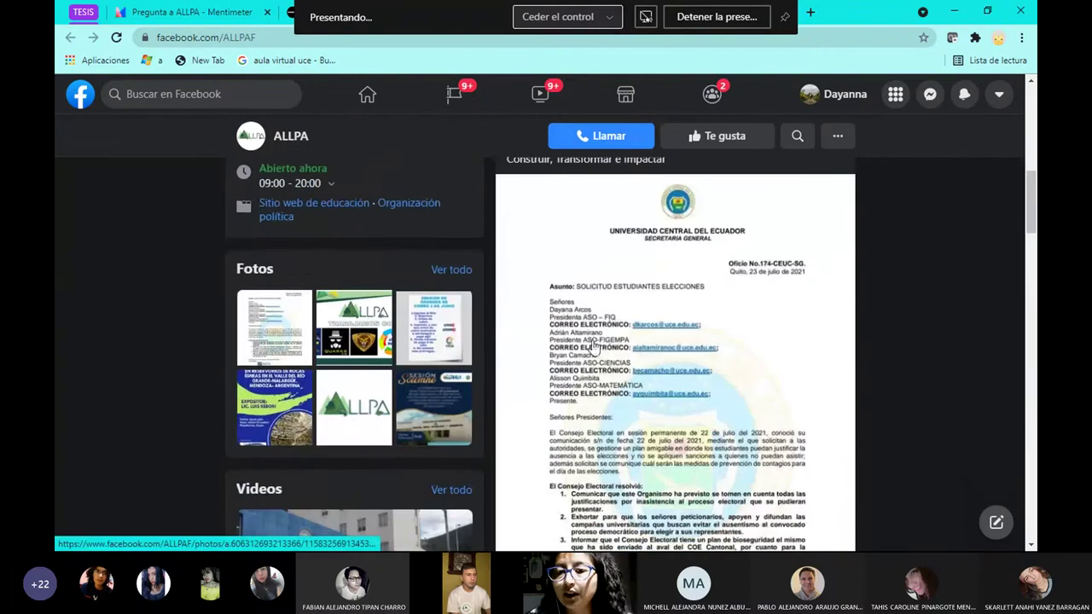
pyautogui.scroll(-2, 676, 378)
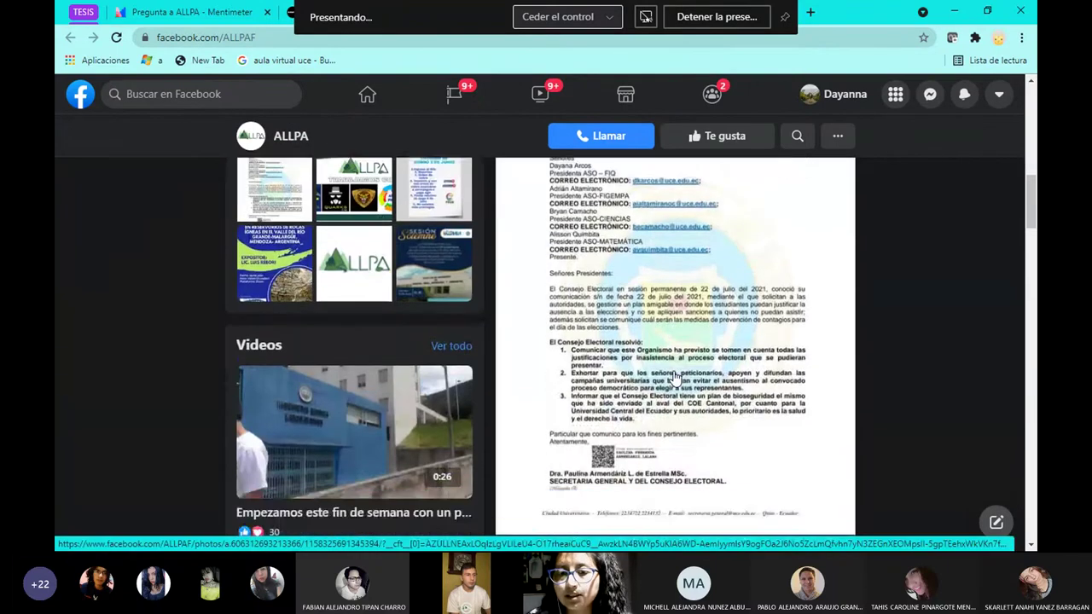
pyautogui.scroll(-9, 675, 376)
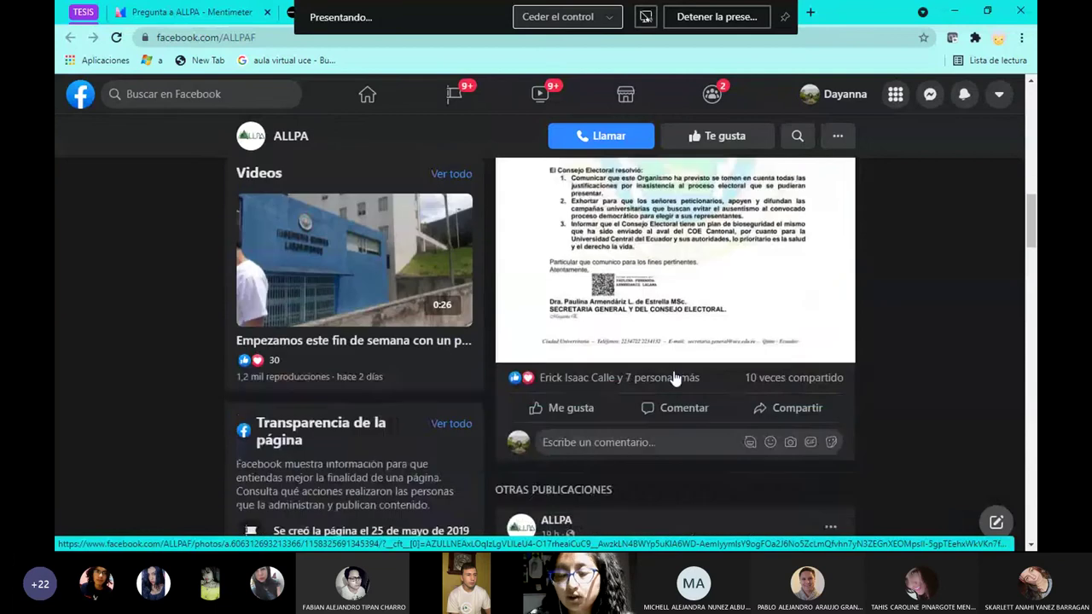
pyautogui.scroll(-8, 673, 370)
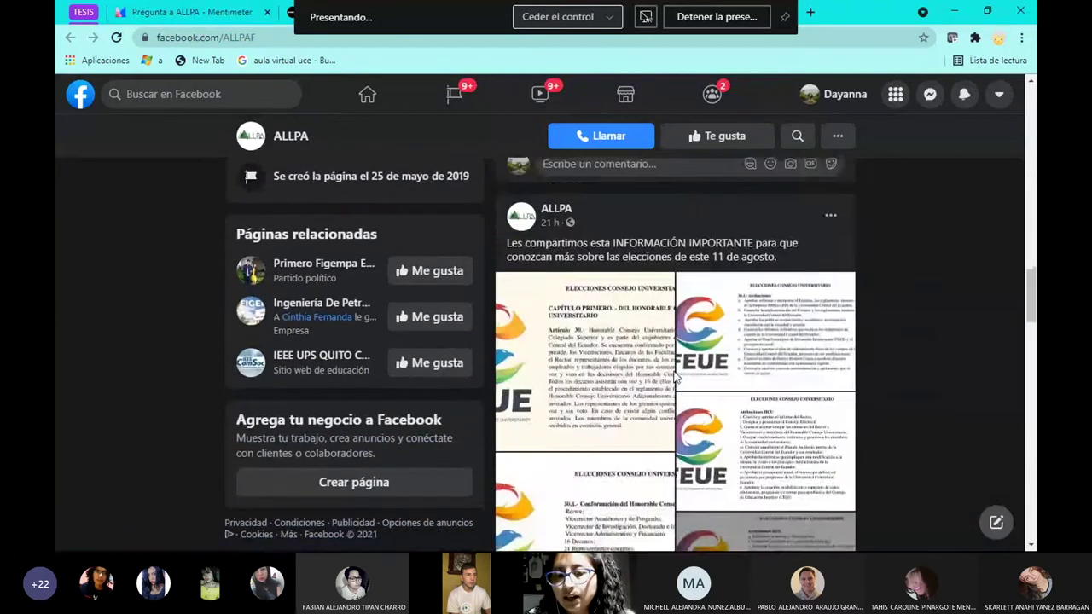
pyautogui.scroll(-10, 673, 376)
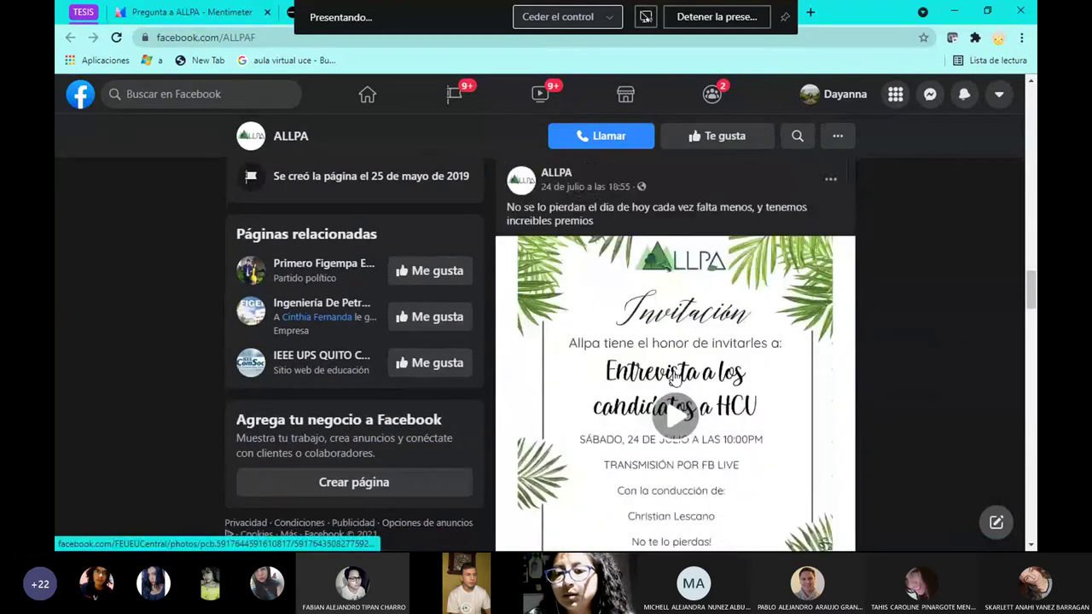
pyautogui.scroll(-5, 673, 376)
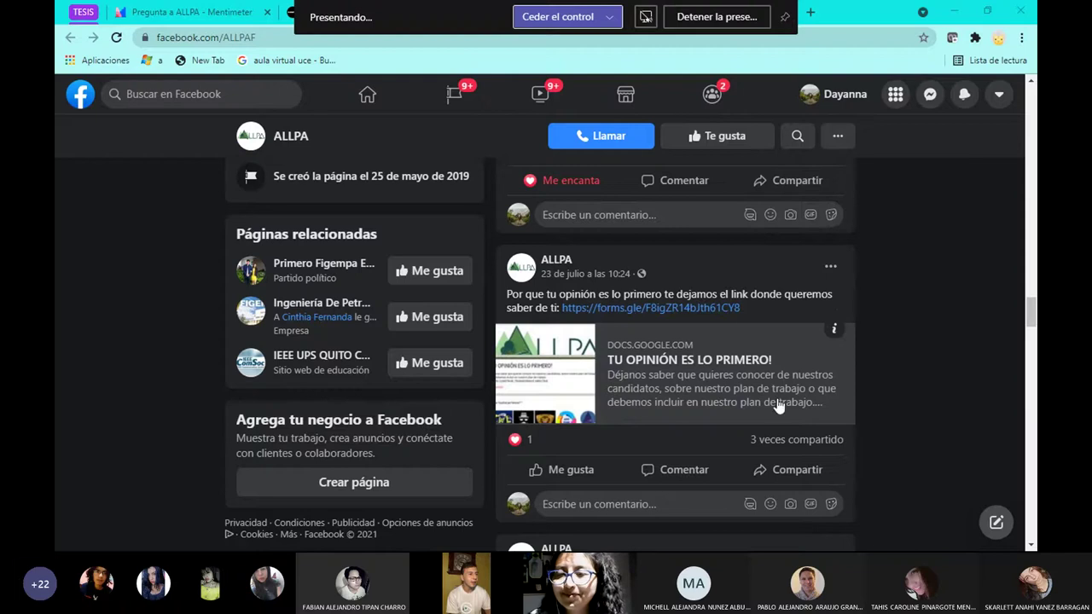
pyautogui.scroll(-1, 727, 278)
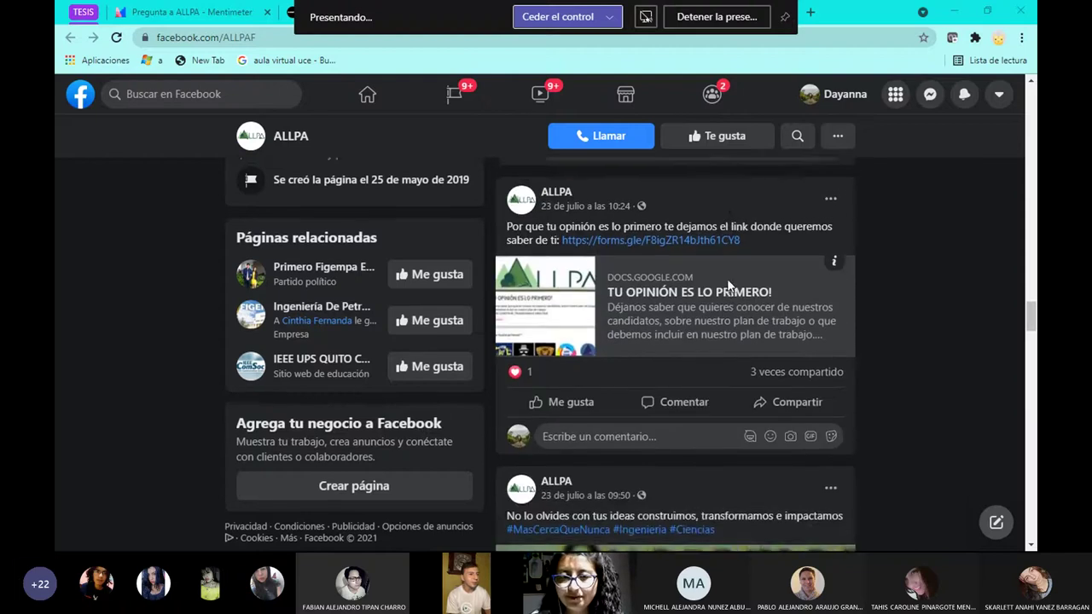
pyautogui.scroll(1, 728, 285)
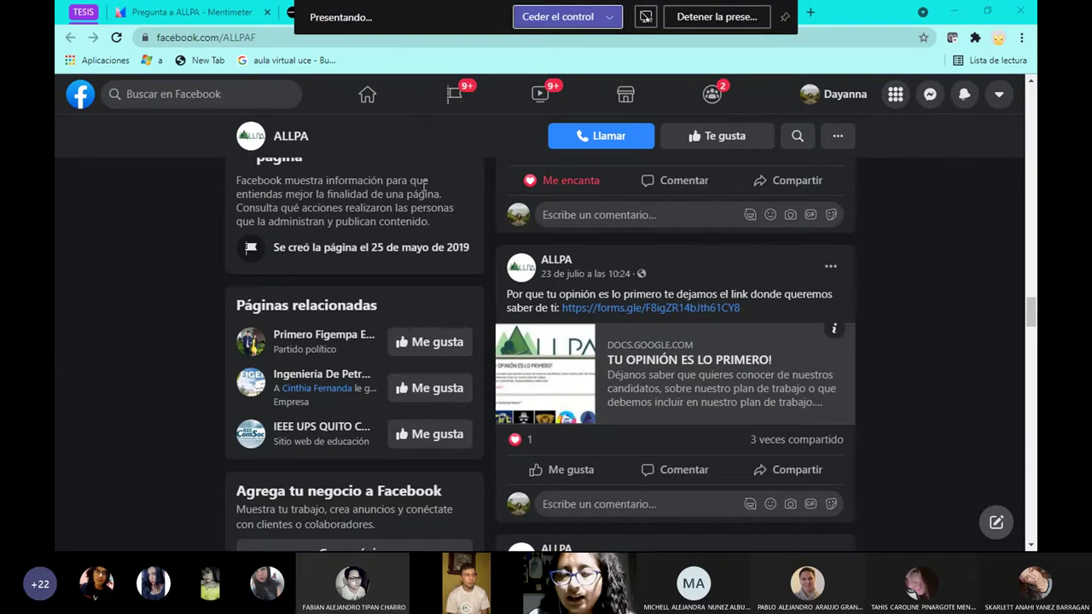
pyautogui.click(713, 18)
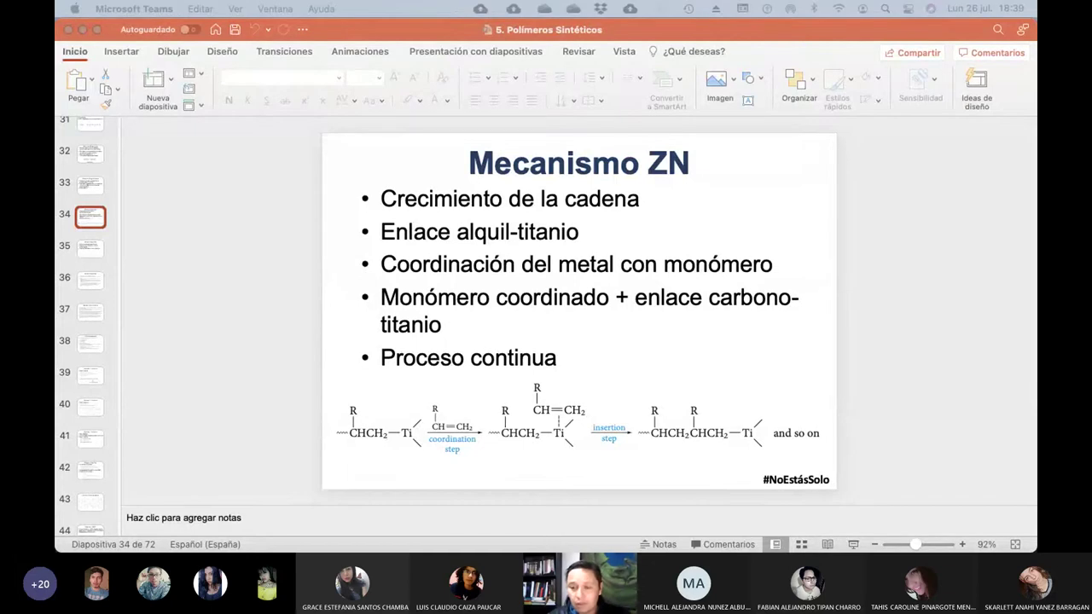
# Switch to Safari and open the university's virtual campus at uvirtual.uce.edu.ec
pyautogui.press('super+Tab')
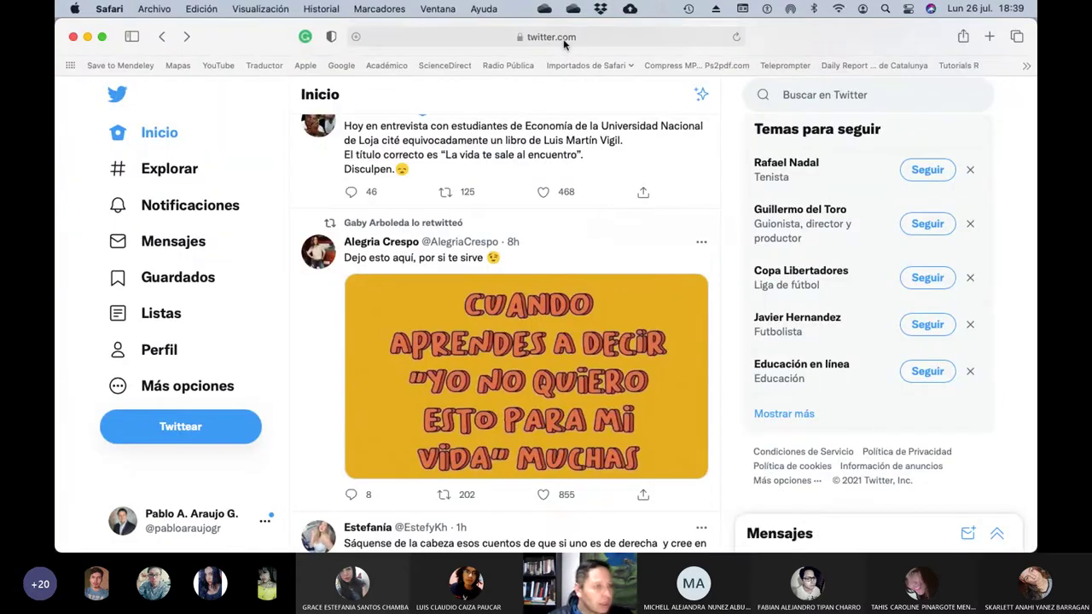
pyautogui.click(563, 42)
pyautogui.write('uv')
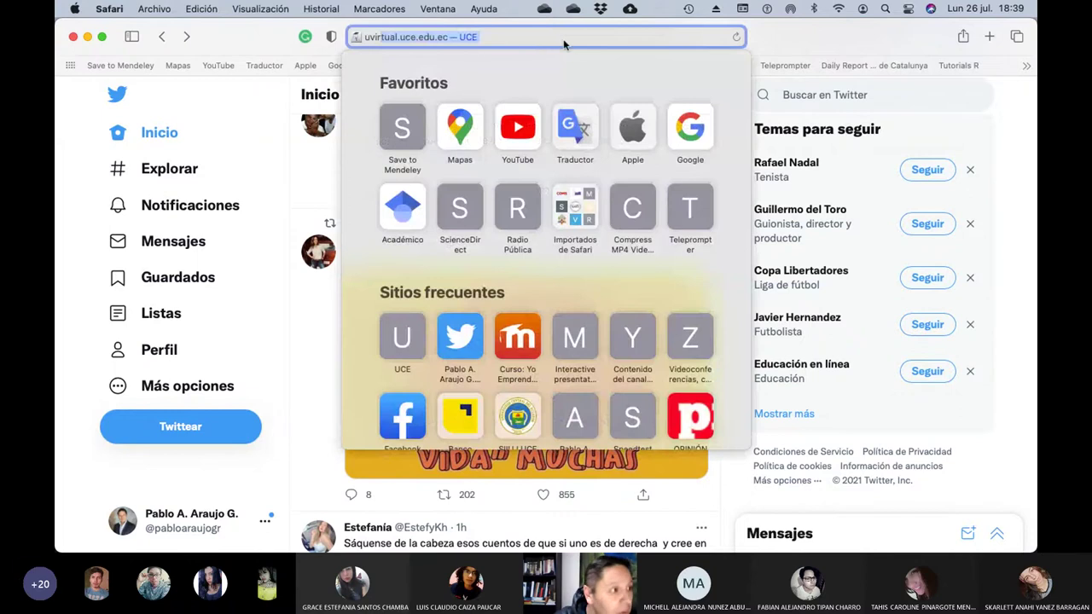
pyautogui.press('Return')
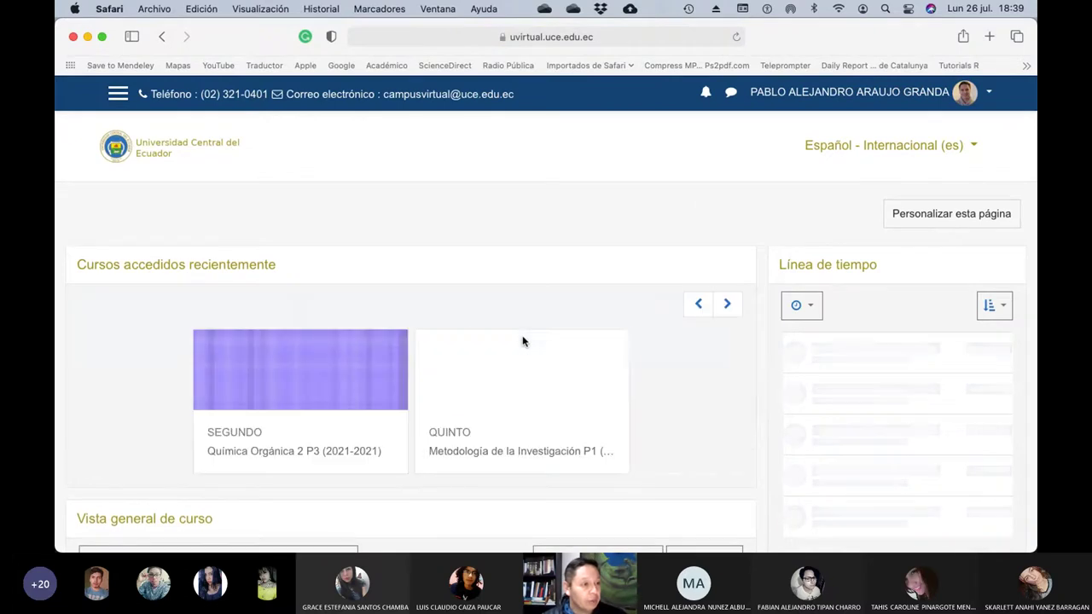
# Open the Química Orgánica 2 P3 (2021-2021) course and go to its grades
pyautogui.scroll(-5, 334, 440)
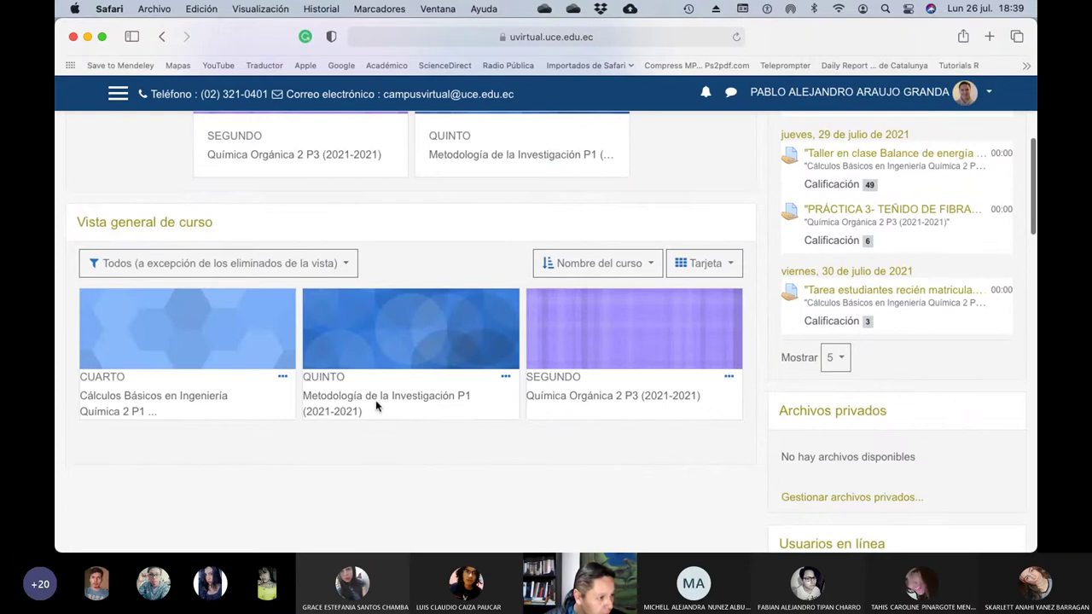
pyautogui.click(590, 401)
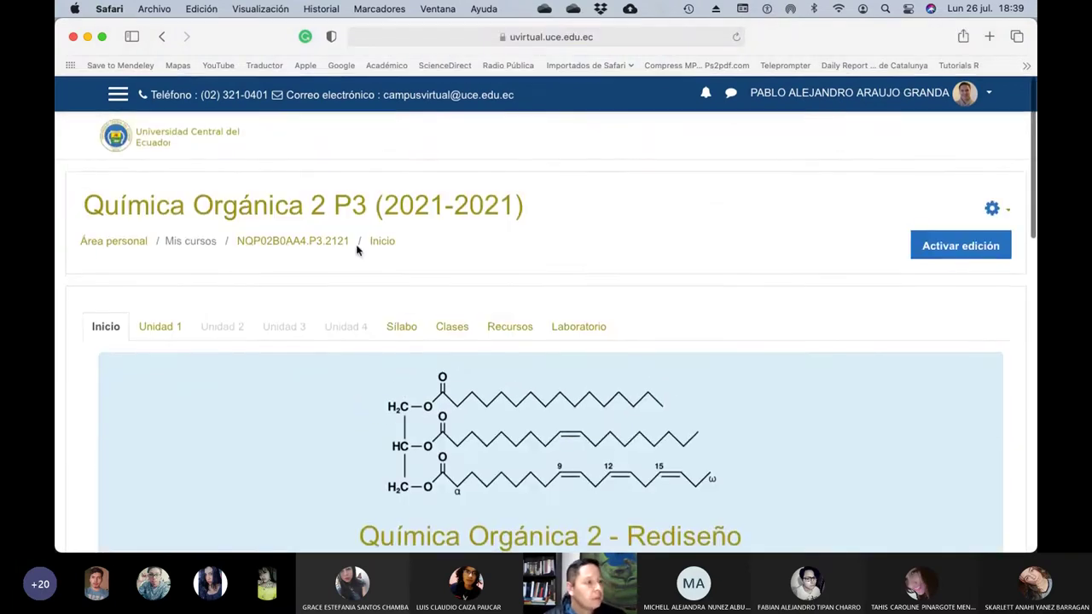
pyautogui.click(118, 95)
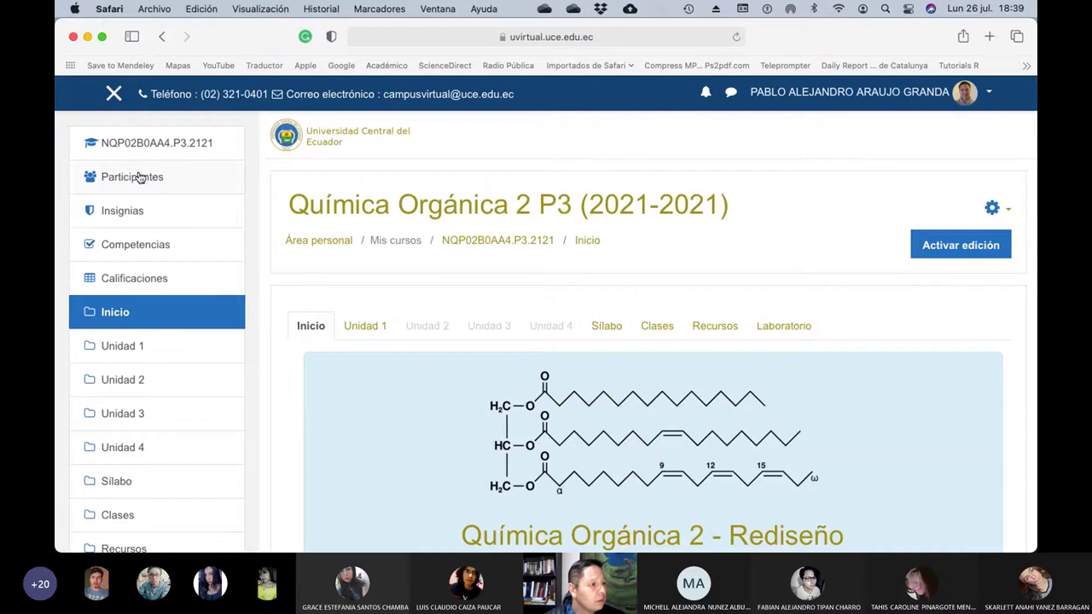
pyautogui.click(134, 280)
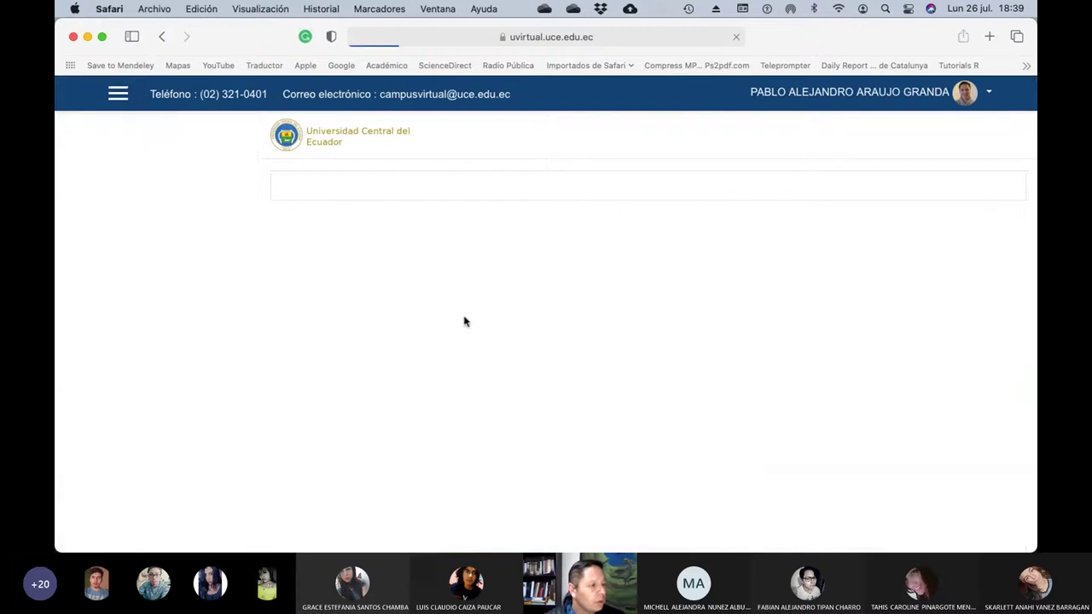
# Examine the grader report's activity columns across to the course total and back to the Lecciones Diarias column
pyautogui.scroll(-5, 534, 322)
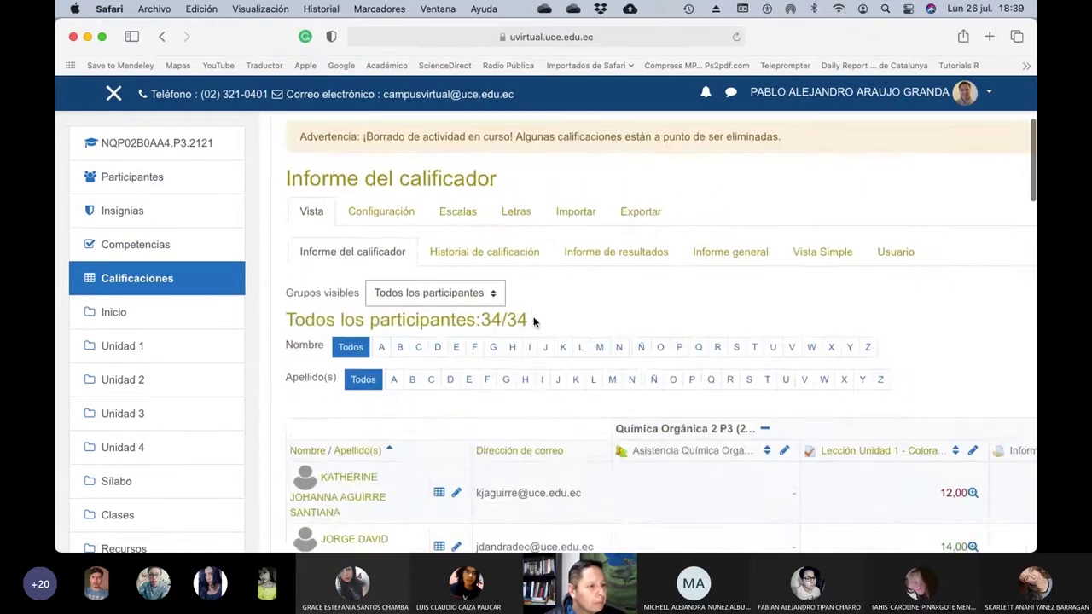
pyautogui.scroll(-5, 534, 322)
pyautogui.hscroll(5, 534, 321)
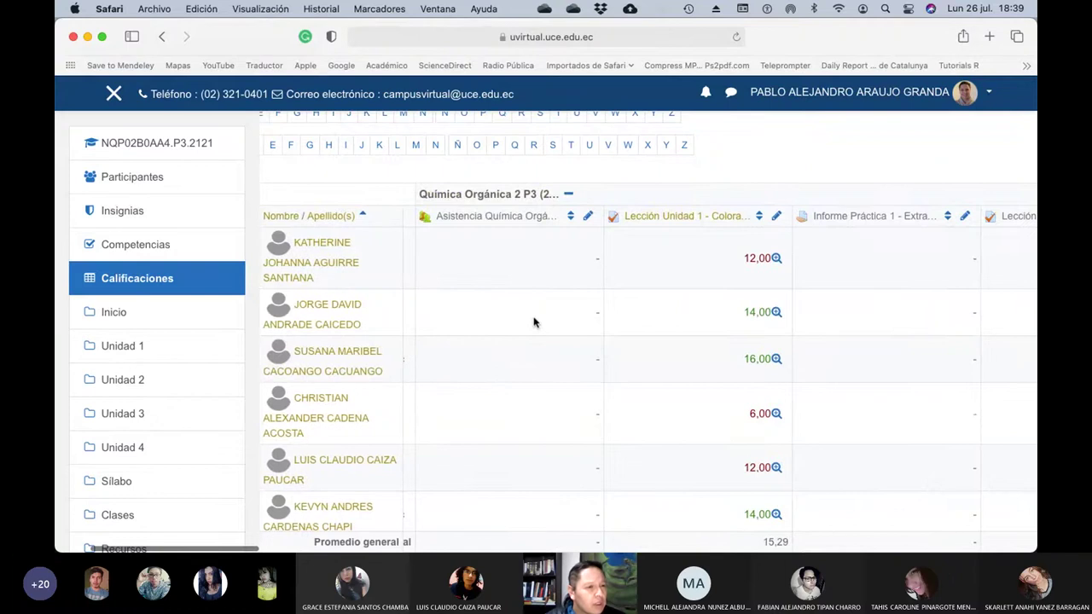
pyautogui.hscroll(3, 534, 322)
pyautogui.hscroll(7, 534, 322)
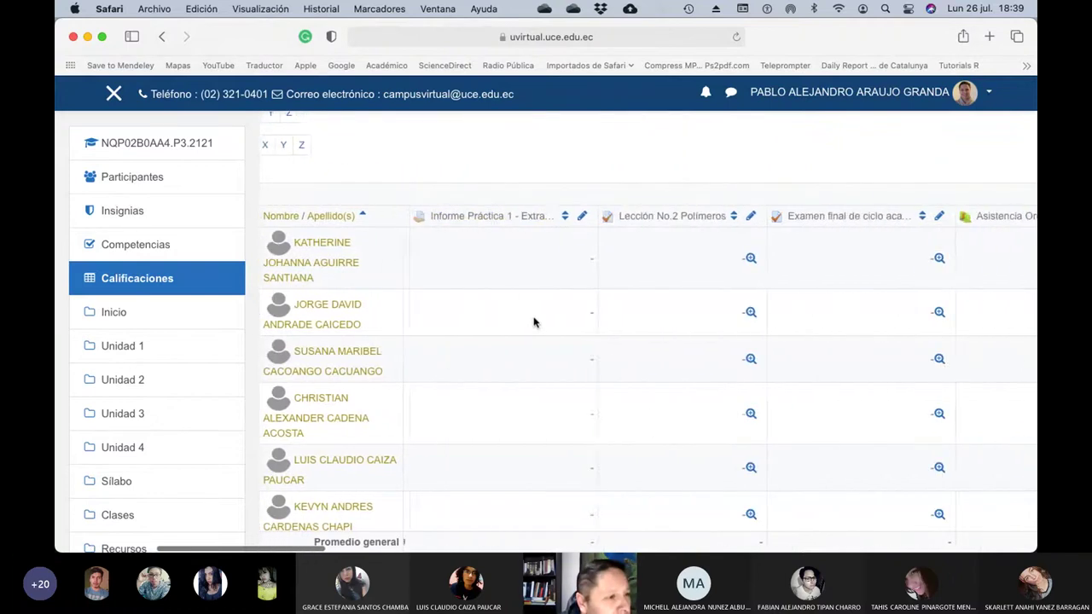
pyautogui.hscroll(10, 534, 322)
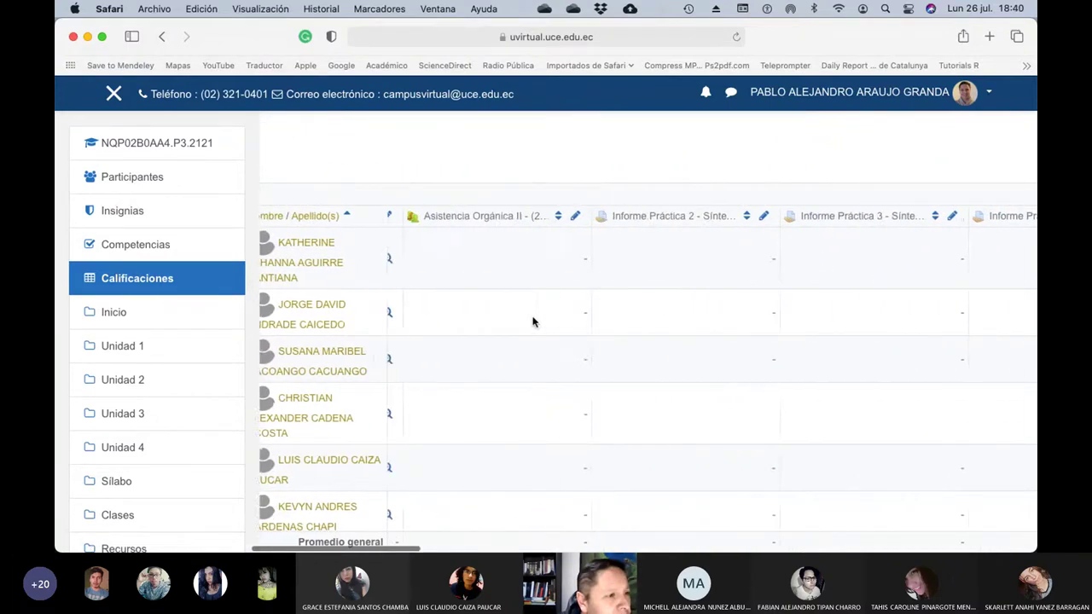
pyautogui.hscroll(10, 532, 322)
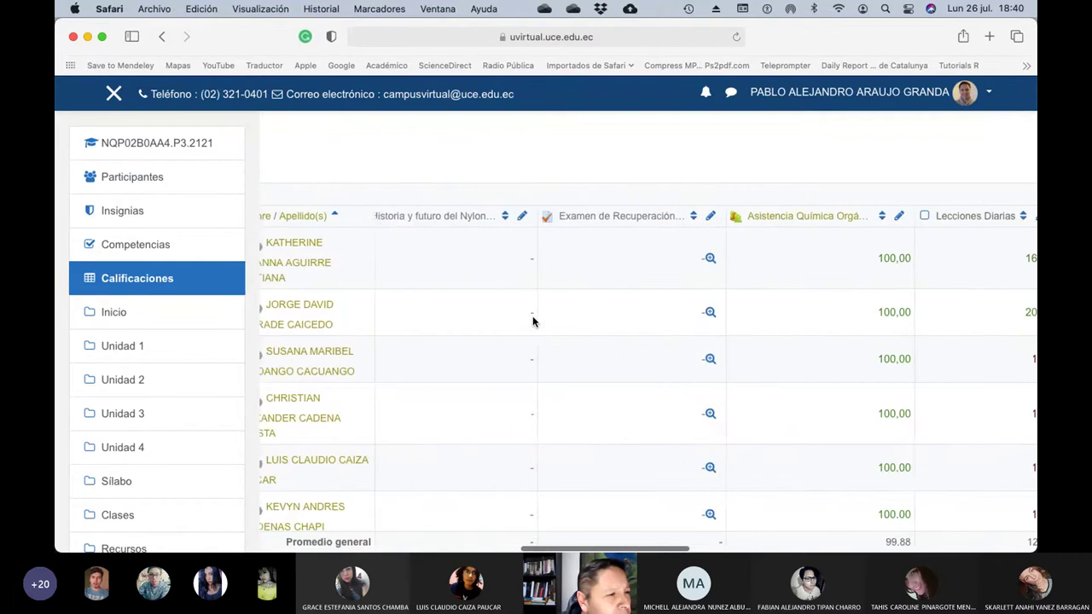
pyautogui.hscroll(10, 532, 322)
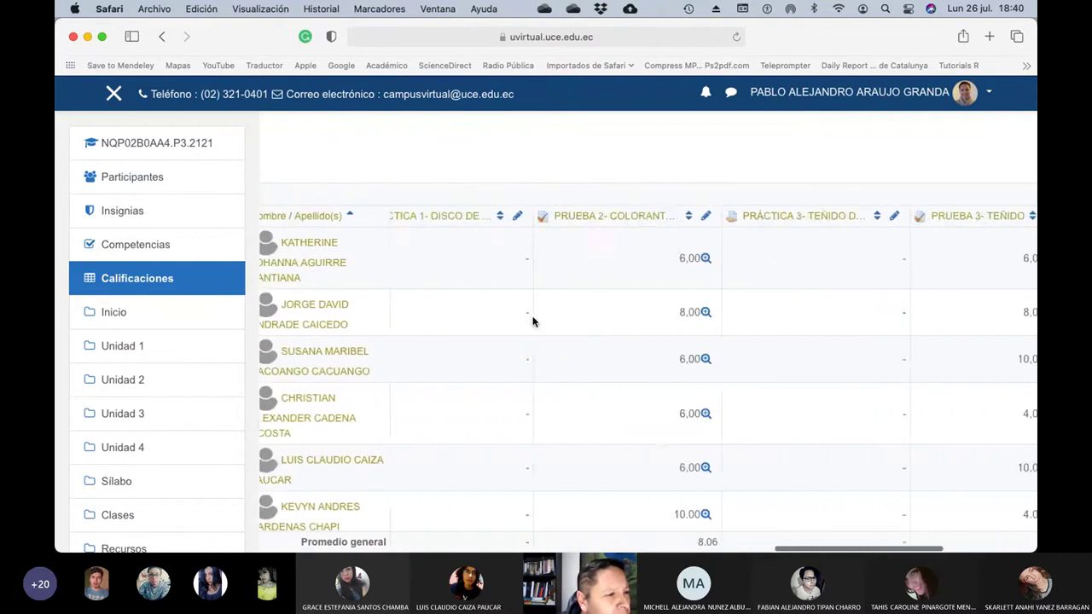
pyautogui.hscroll(5, 533, 322)
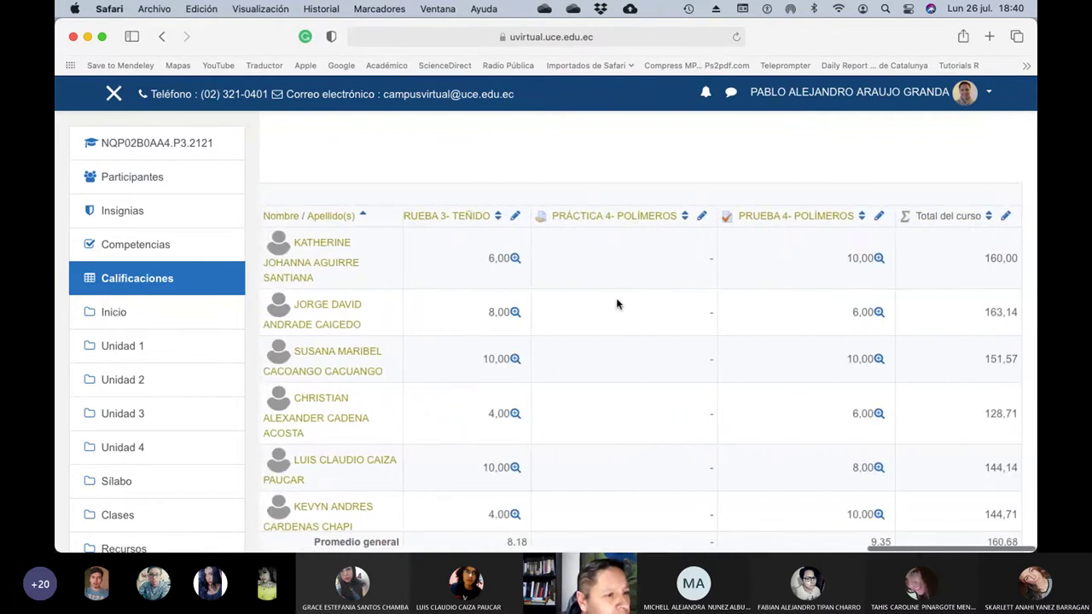
pyautogui.hscroll(-2, 624, 305)
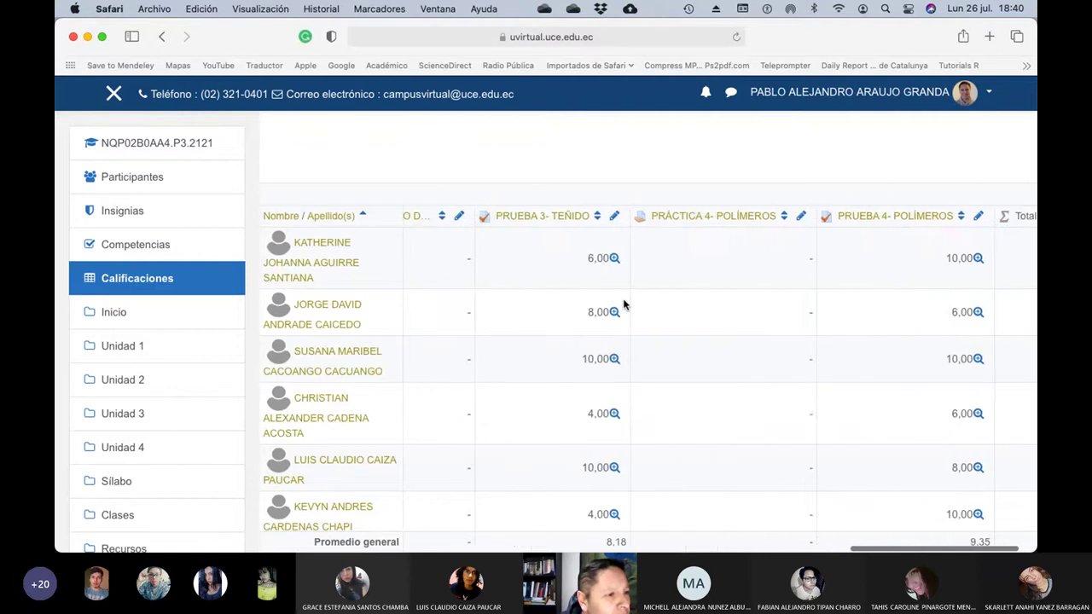
pyautogui.hscroll(-8, 624, 304)
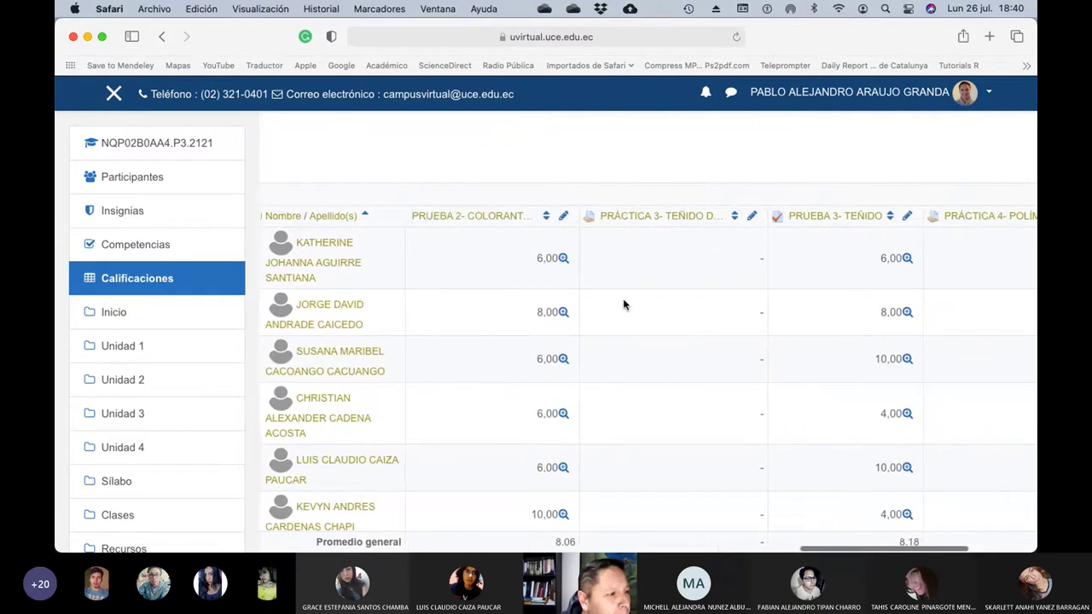
pyautogui.hscroll(-8, 623, 304)
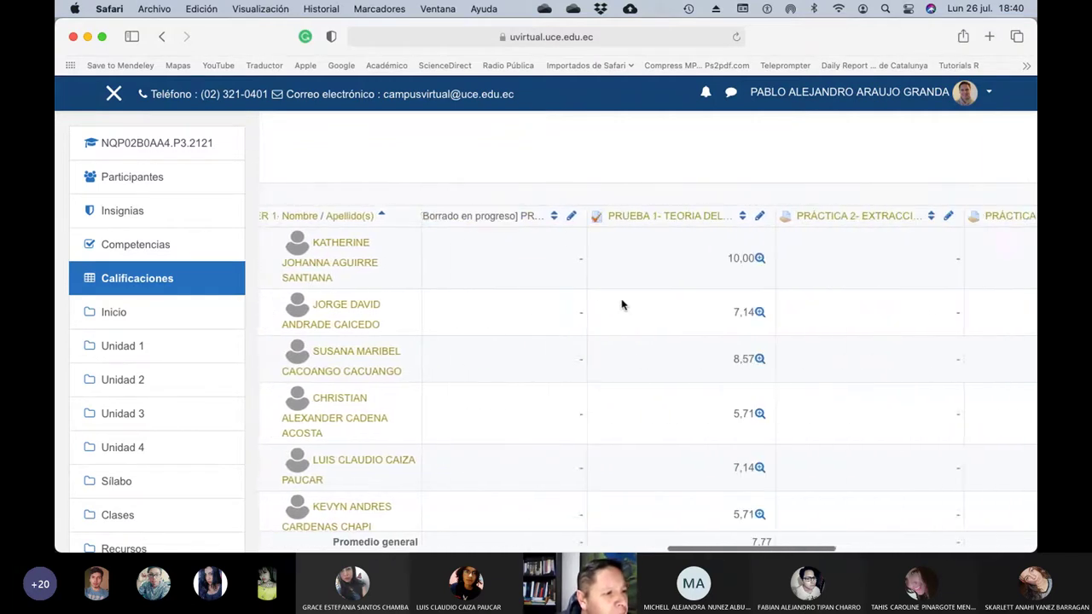
pyautogui.hscroll(-8, 621, 304)
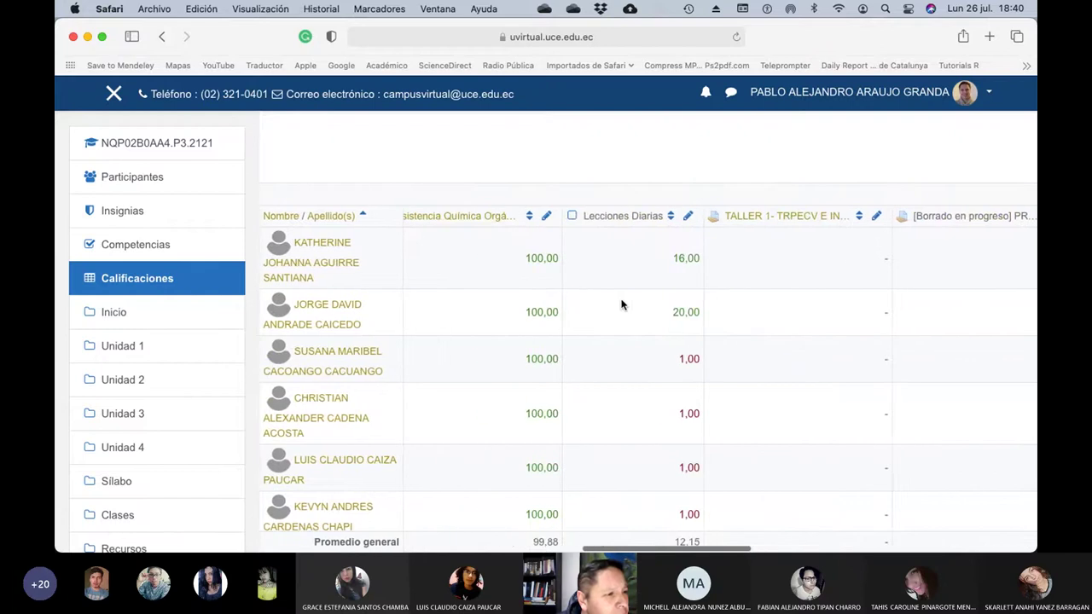
# Open the Lecciones Diarias grade item for editing in single view, hide the course navigation and dismiss the deletion warning
pyautogui.click(688, 218)
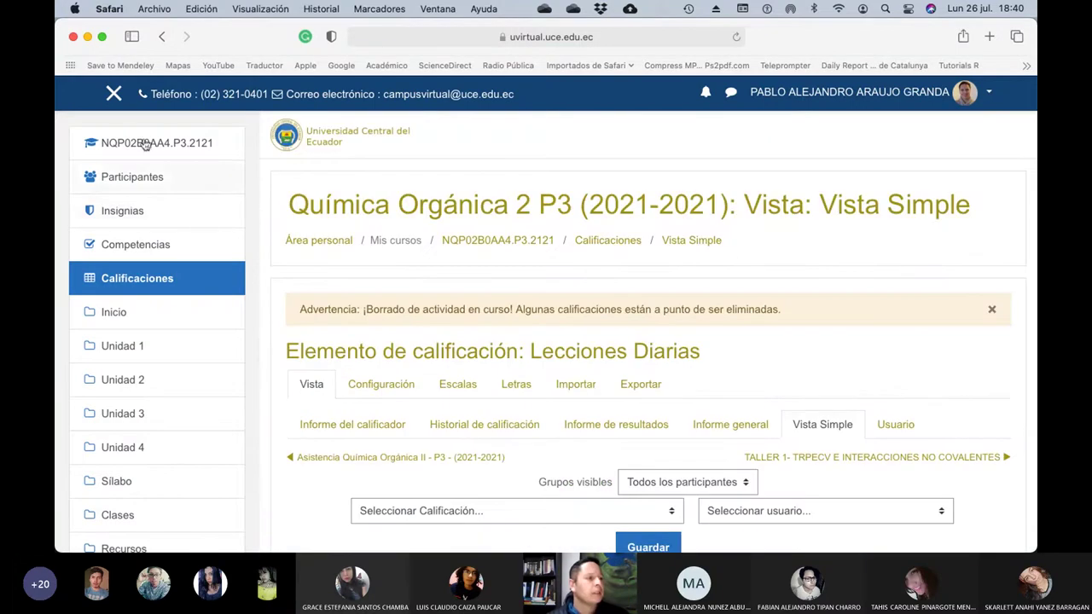
pyautogui.click(115, 94)
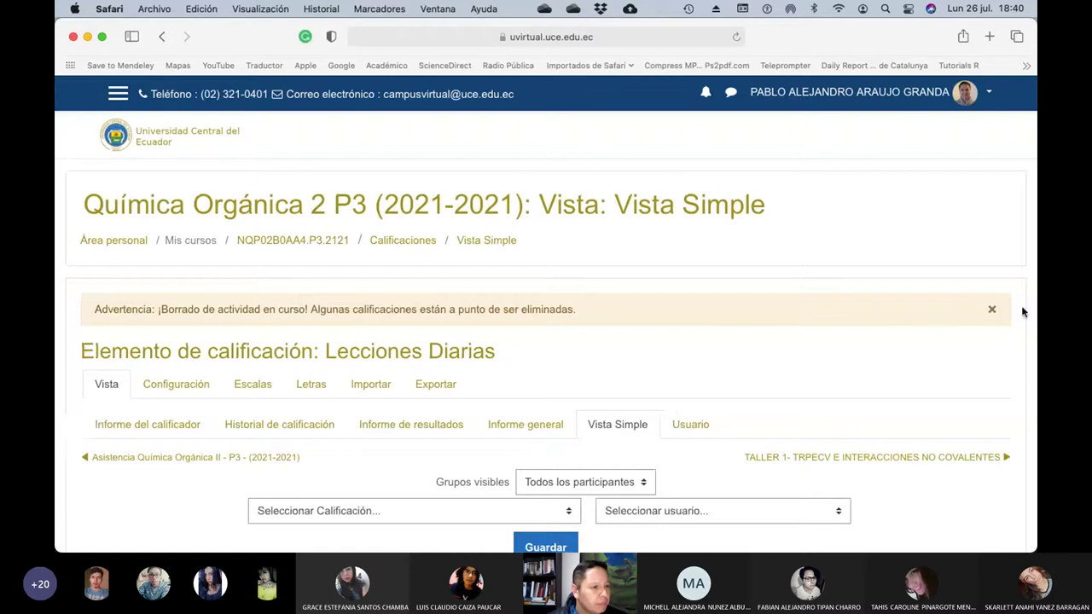
pyautogui.click(991, 311)
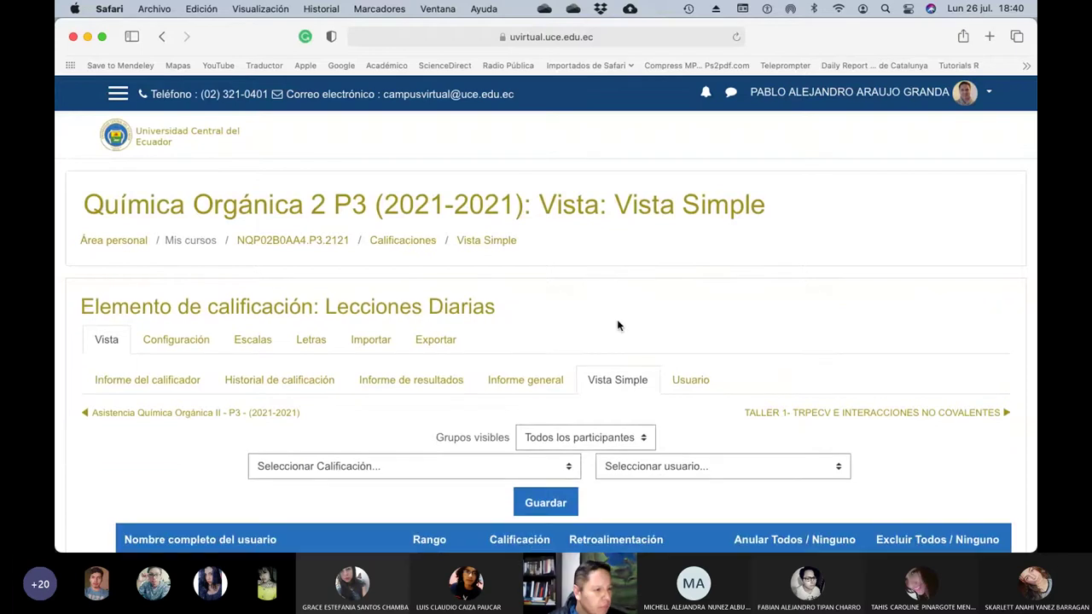
# Review the Lecciones Diarias grades of all students from the start to the end of the list and back
pyautogui.scroll(-10, 617, 321)
pyautogui.scroll(-15, 618, 321)
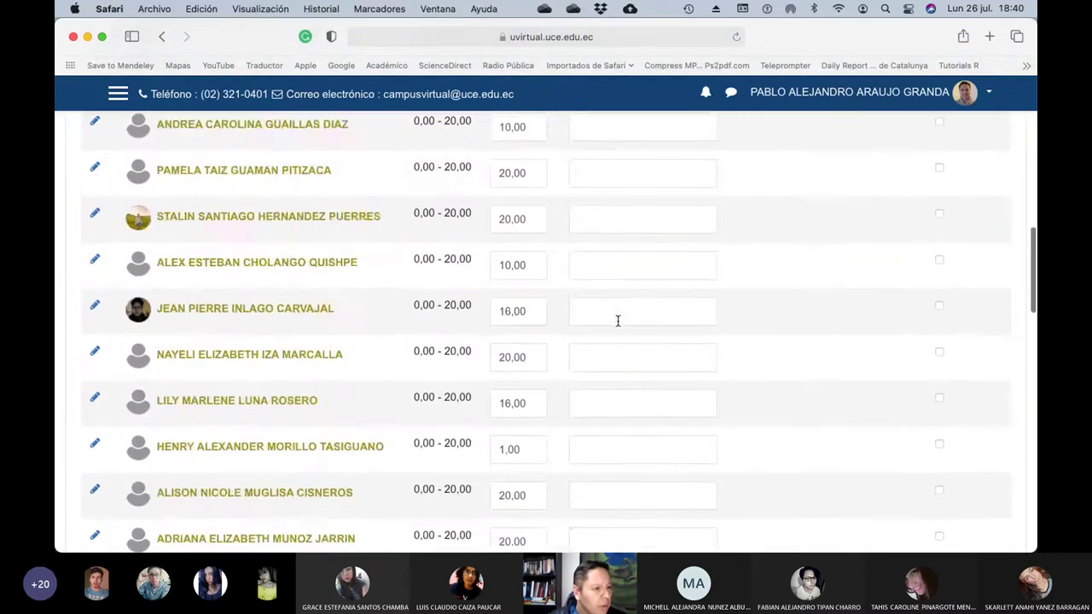
pyautogui.scroll(-5, 618, 325)
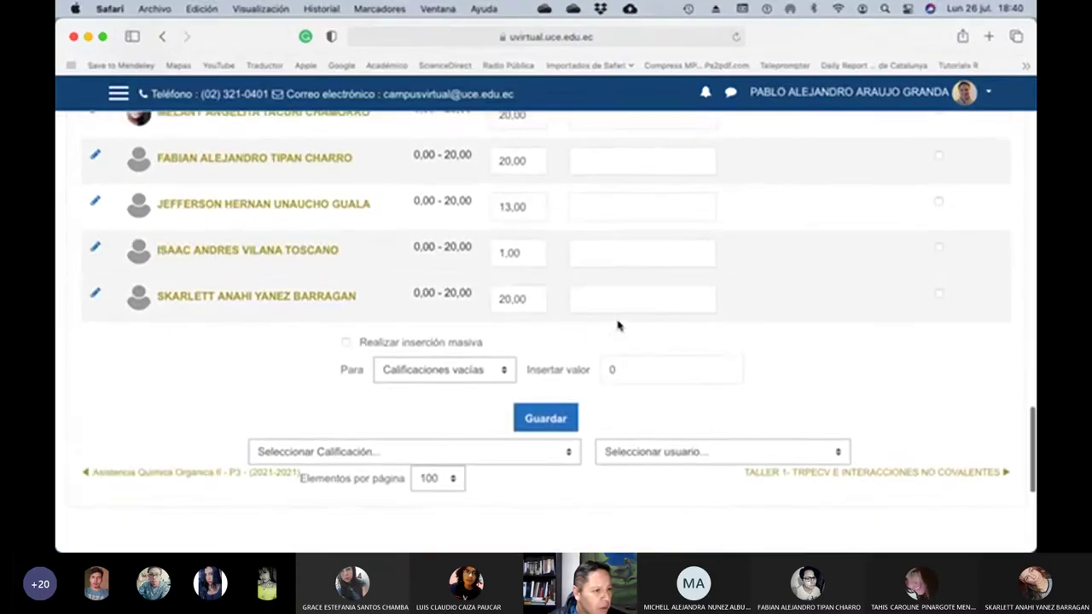
pyautogui.scroll(6, 619, 325)
pyautogui.scroll(4, 619, 325)
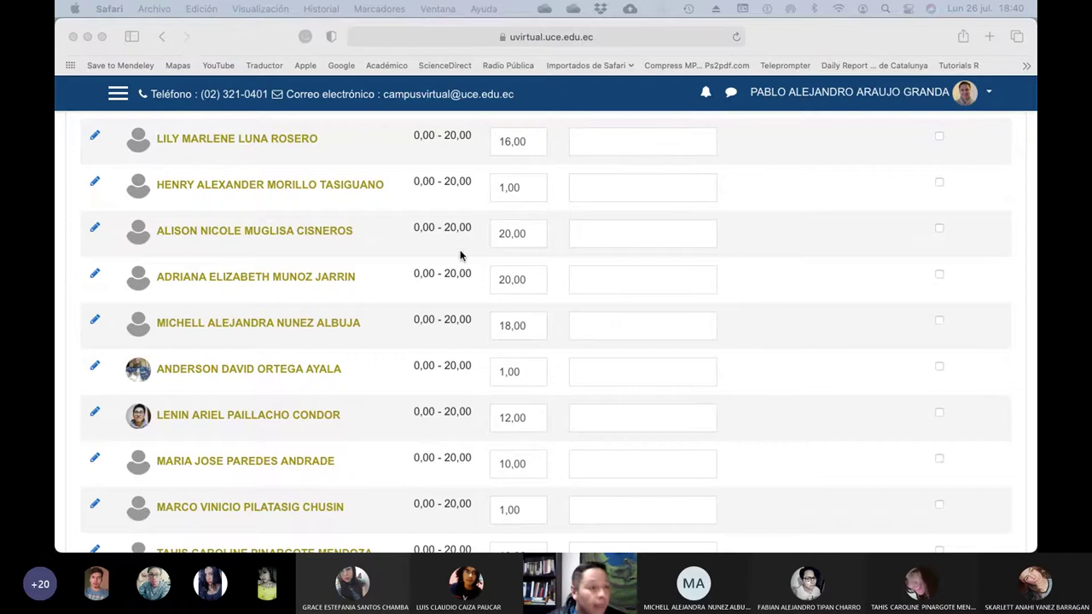
pyautogui.scroll(15, 555, 248)
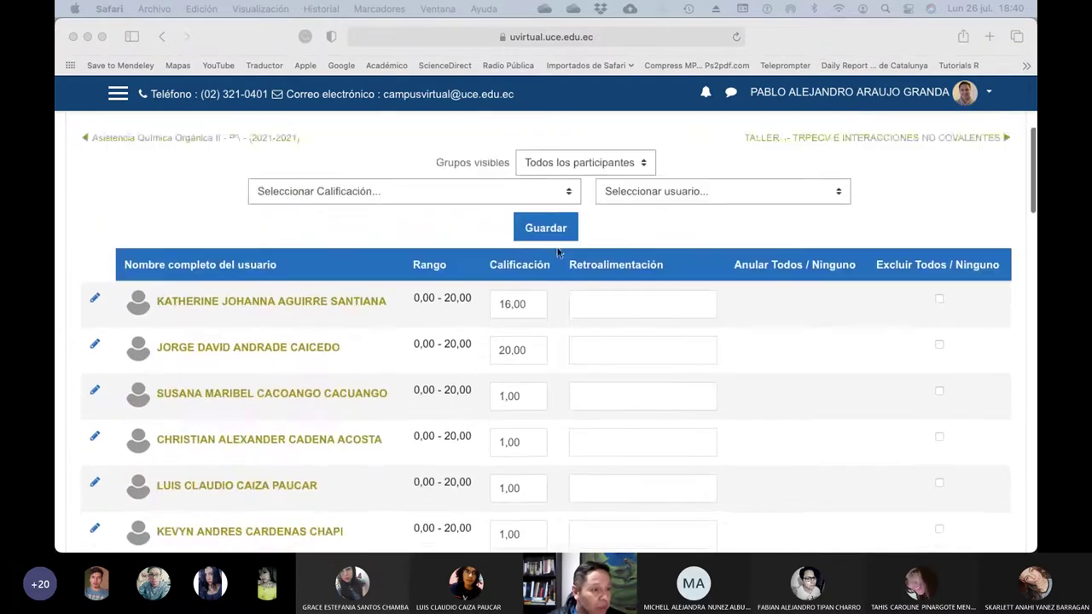
# Find the 16th student in the Lecciones Diarias list and open that student's grade field
pyautogui.scroll(5, 558, 249)
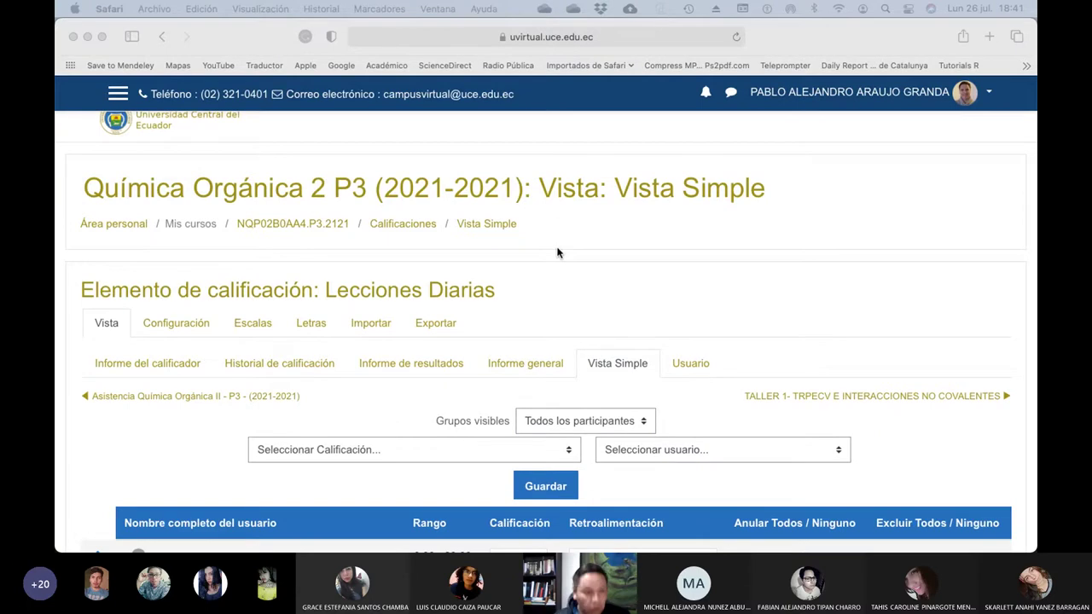
pyautogui.scroll(-10, 598, 300)
pyautogui.scroll(-5, 598, 300)
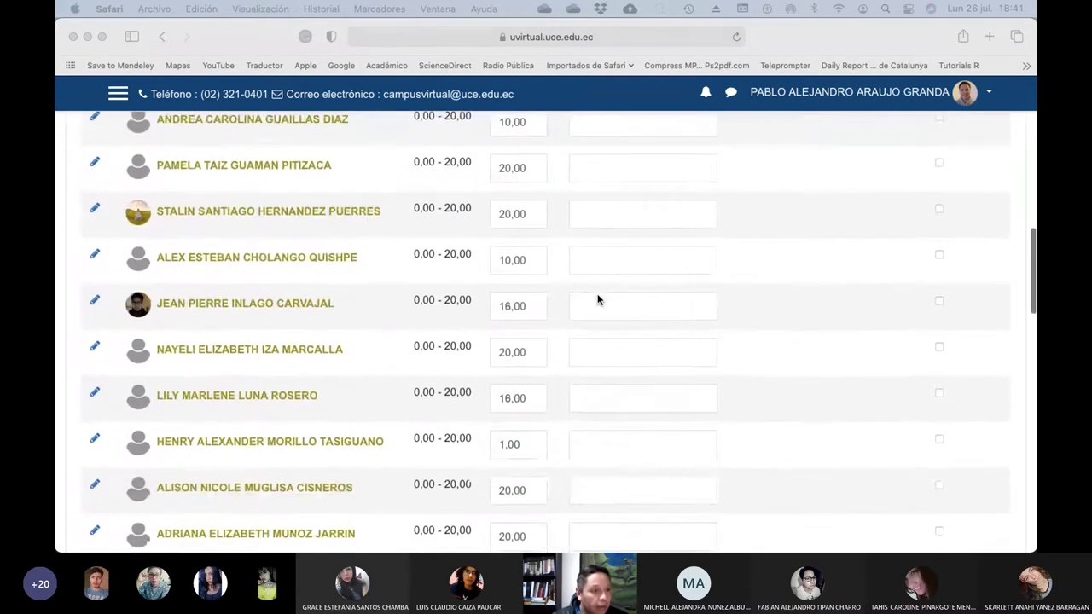
pyautogui.scroll(-3, 598, 300)
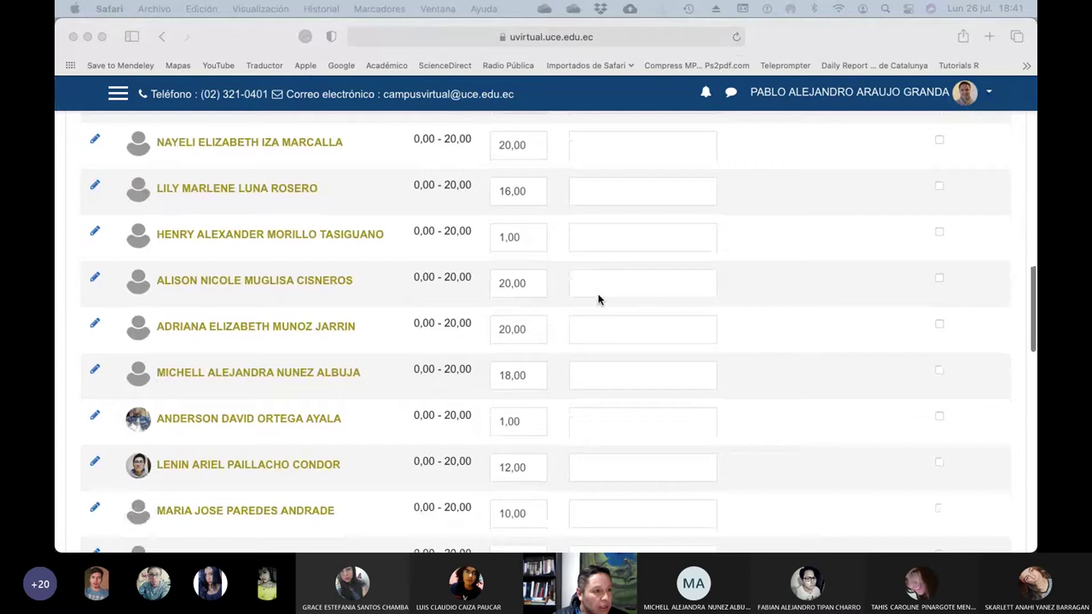
pyautogui.click(523, 238)
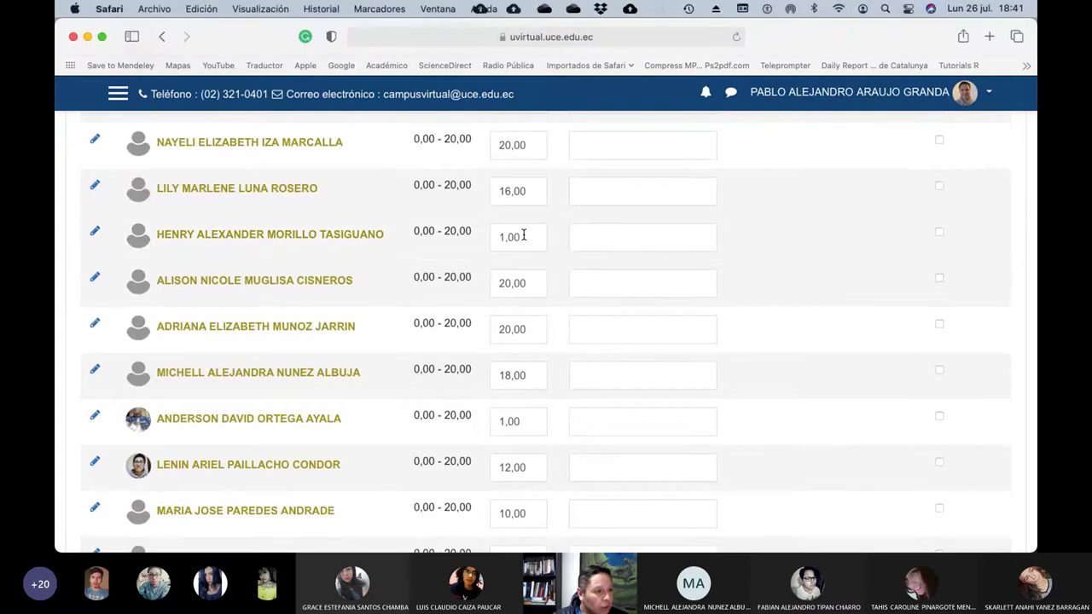
pyautogui.click(524, 238)
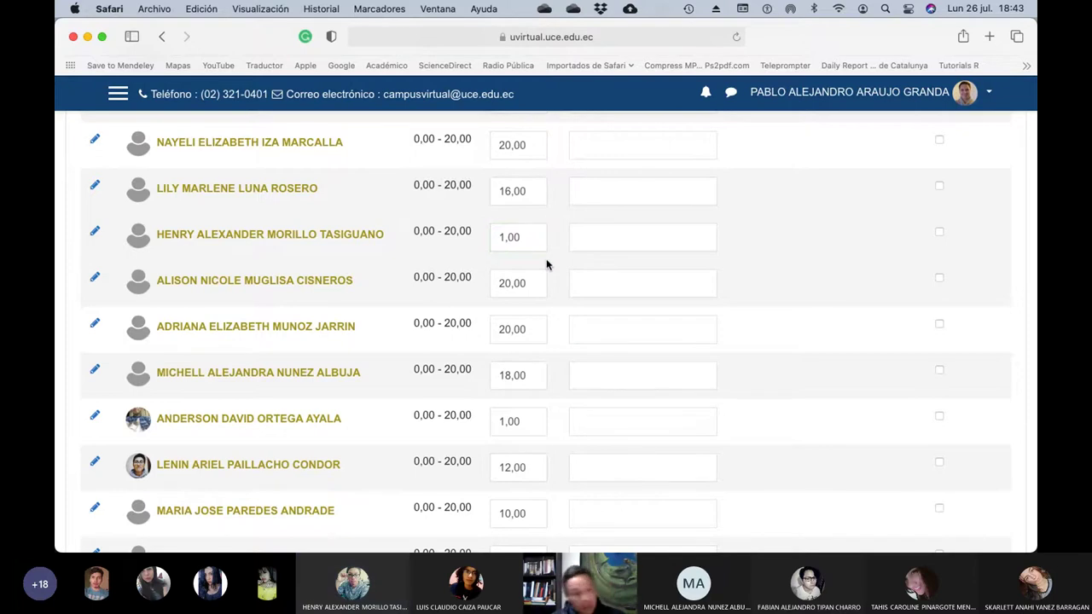
# Find the 29th student in the Lecciones Diarias list and open that student's grade field
pyautogui.scroll(-7, 562, 272)
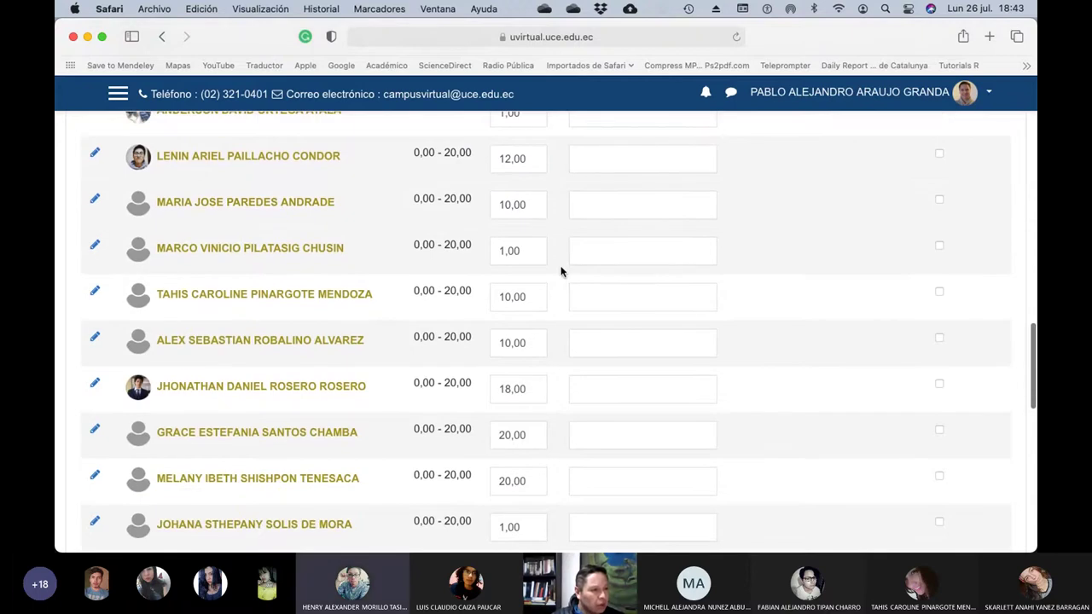
pyautogui.scroll(-4, 561, 271)
pyautogui.click(524, 343)
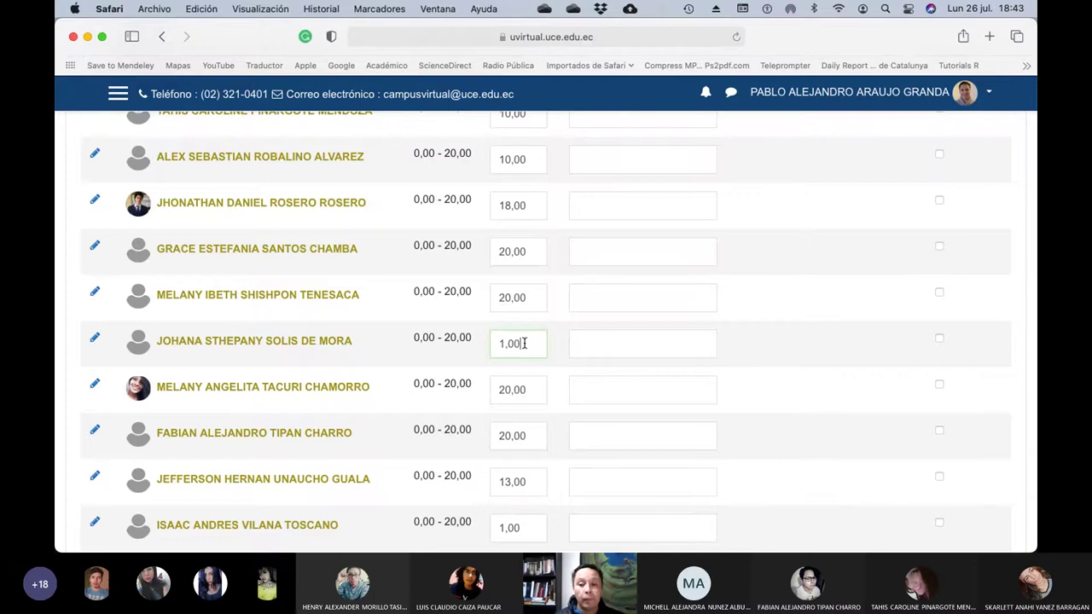
pyautogui.press('super+Tab')
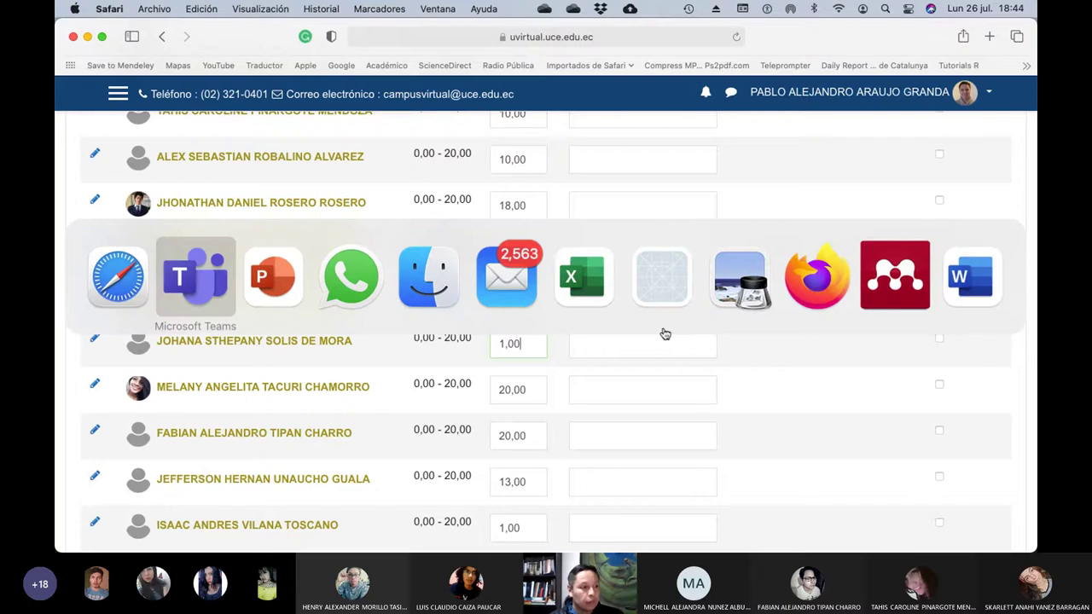
pyautogui.press('super+shift+Tab')
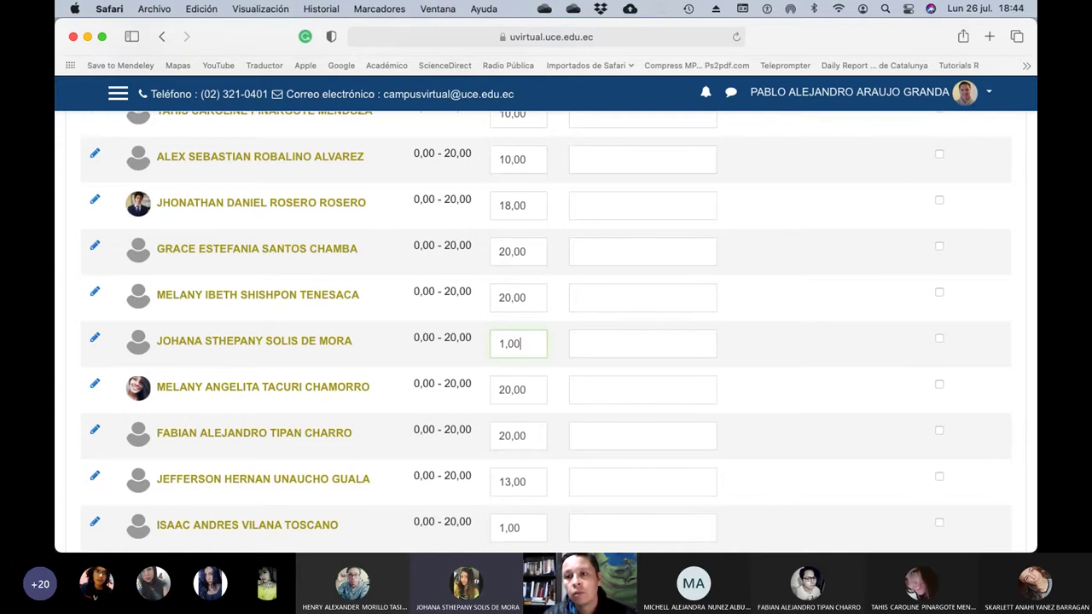
pyautogui.press('super+Tab')
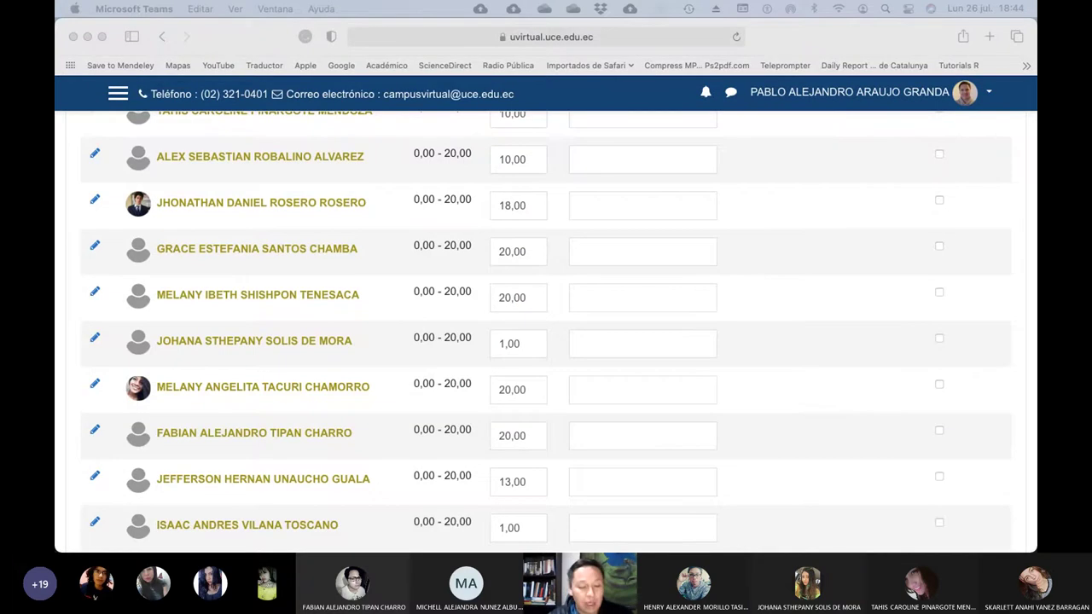
pyautogui.press('super+Tab')
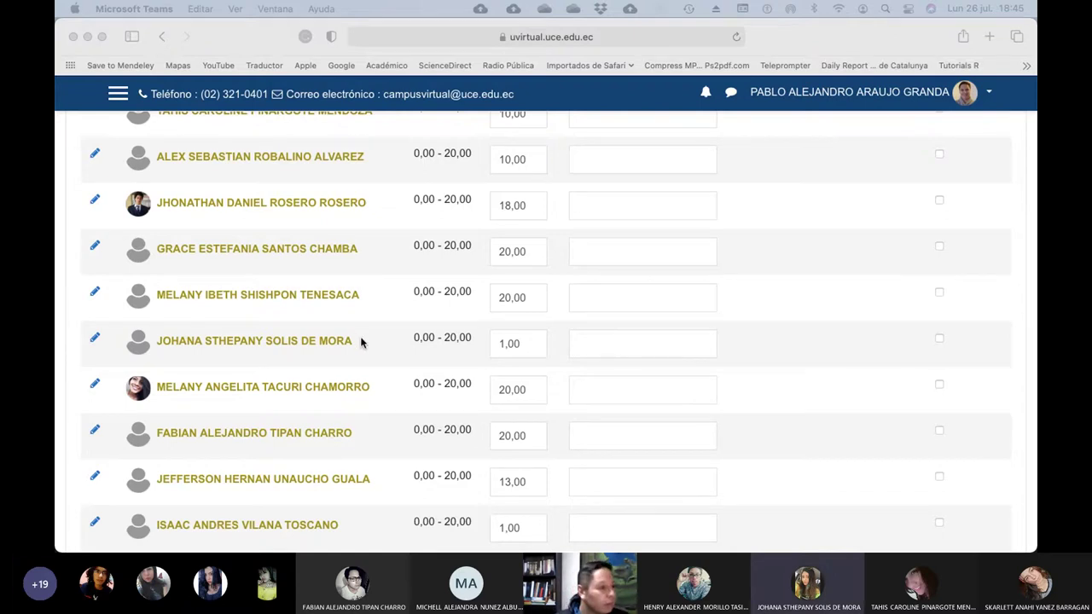
pyautogui.click(523, 344)
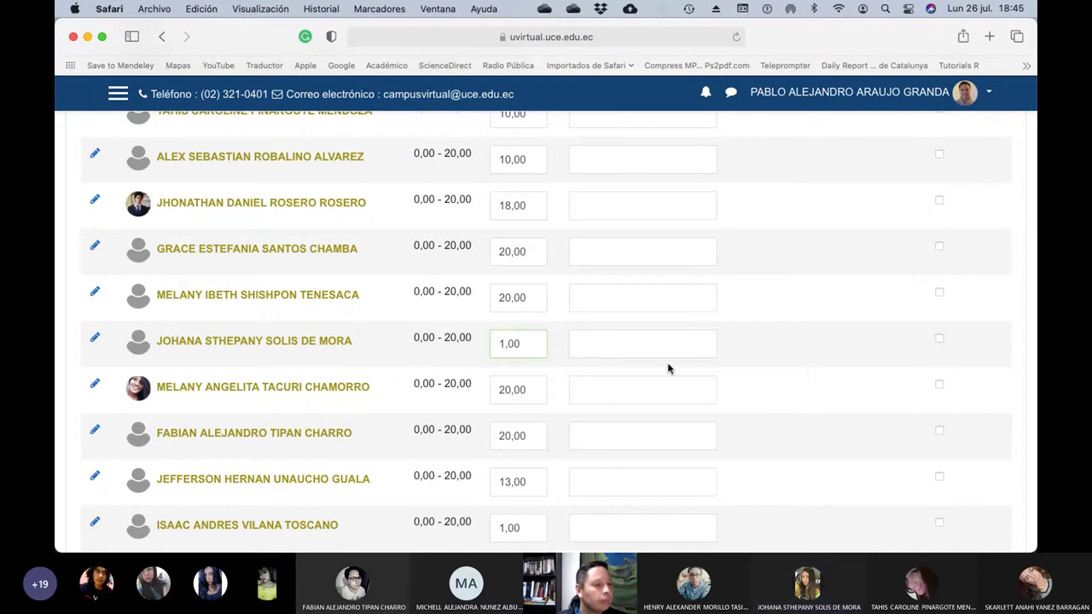
pyautogui.press('super+Tab')
pyautogui.press('super+Tab')
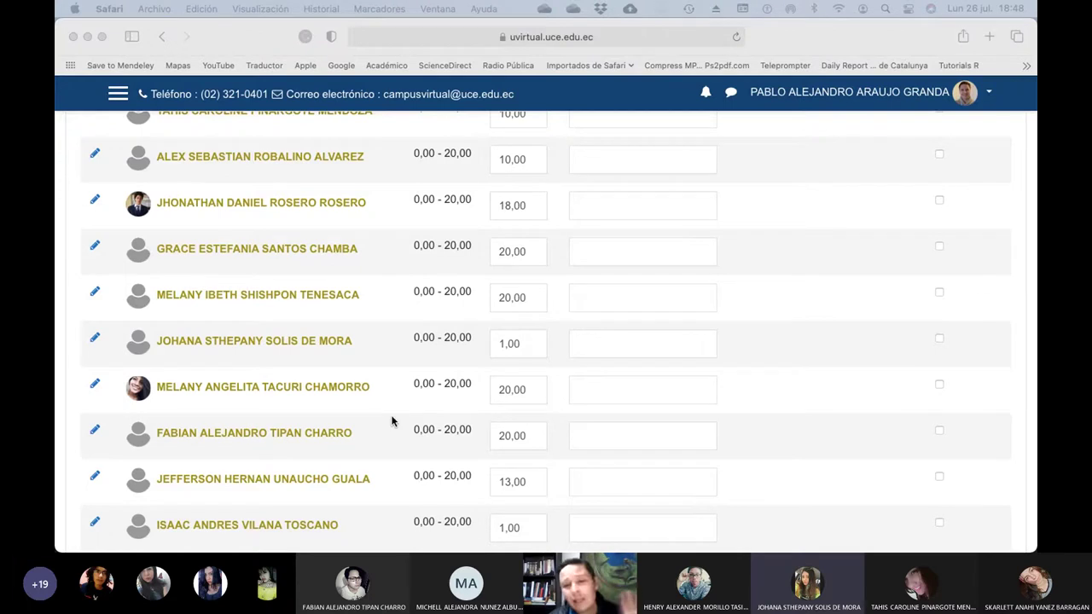
# Set the 29th student's Lecciones Diarias grade to 10
pyautogui.click(521, 352)
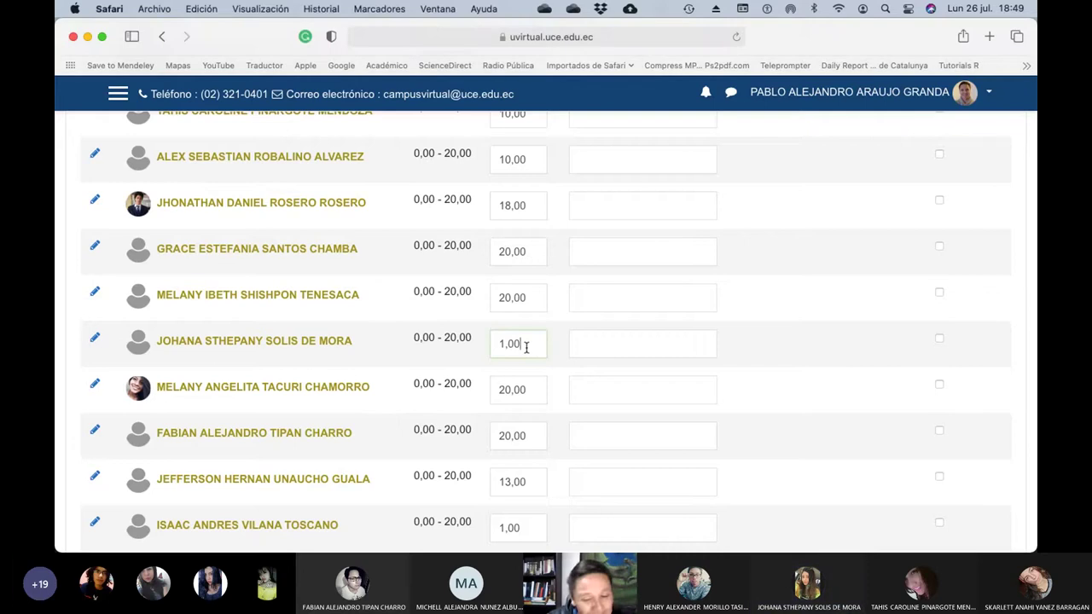
pyautogui.press('BackSpace')
pyautogui.press('BackSpace')
pyautogui.press('BackSpace')
pyautogui.press('BackSpace')
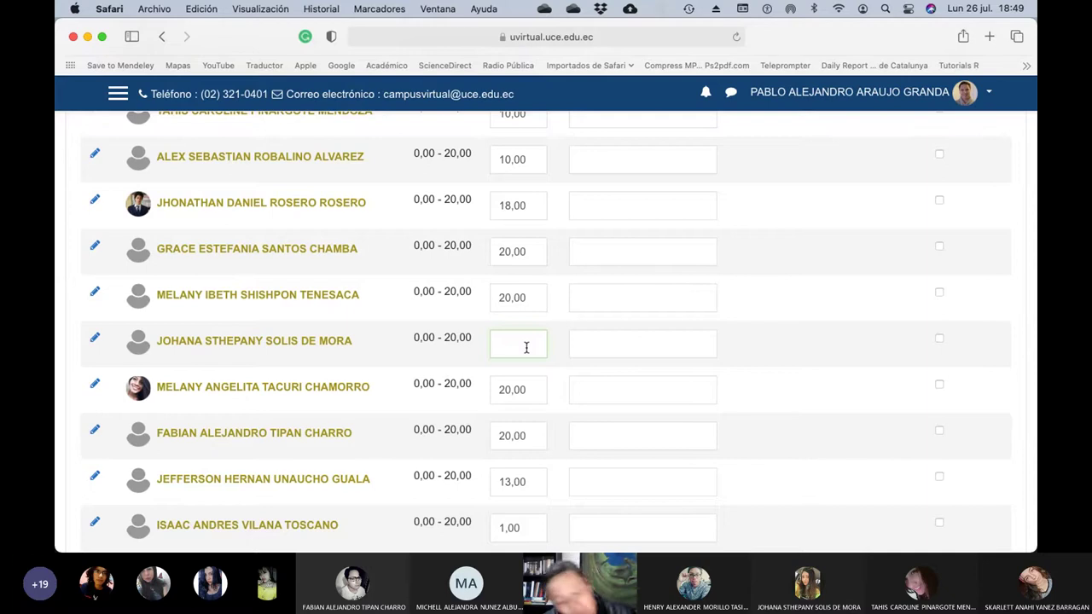
pyautogui.write('10')
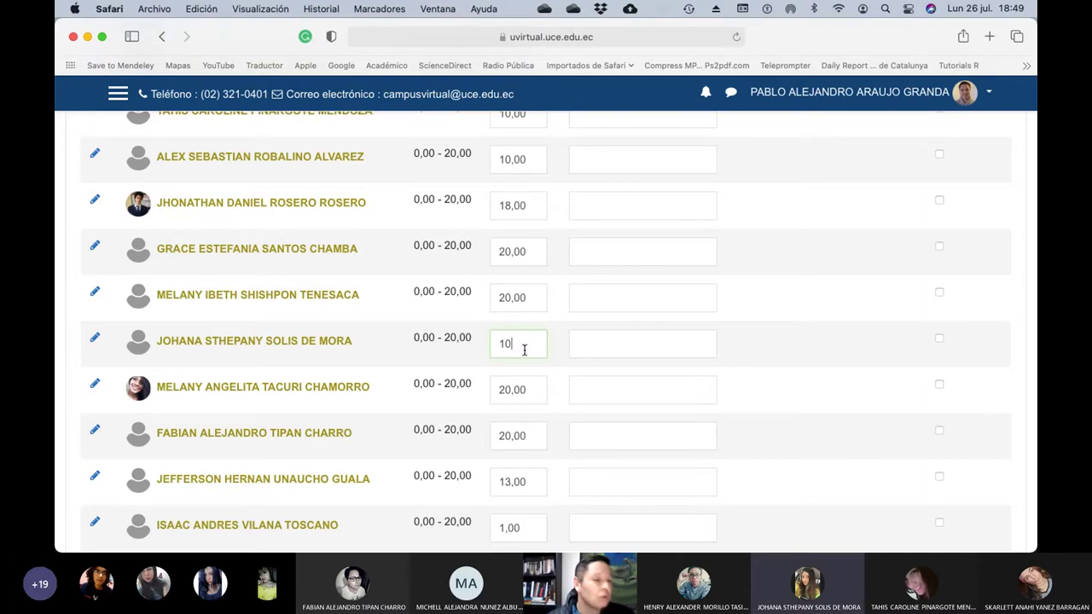
pyautogui.click(554, 368)
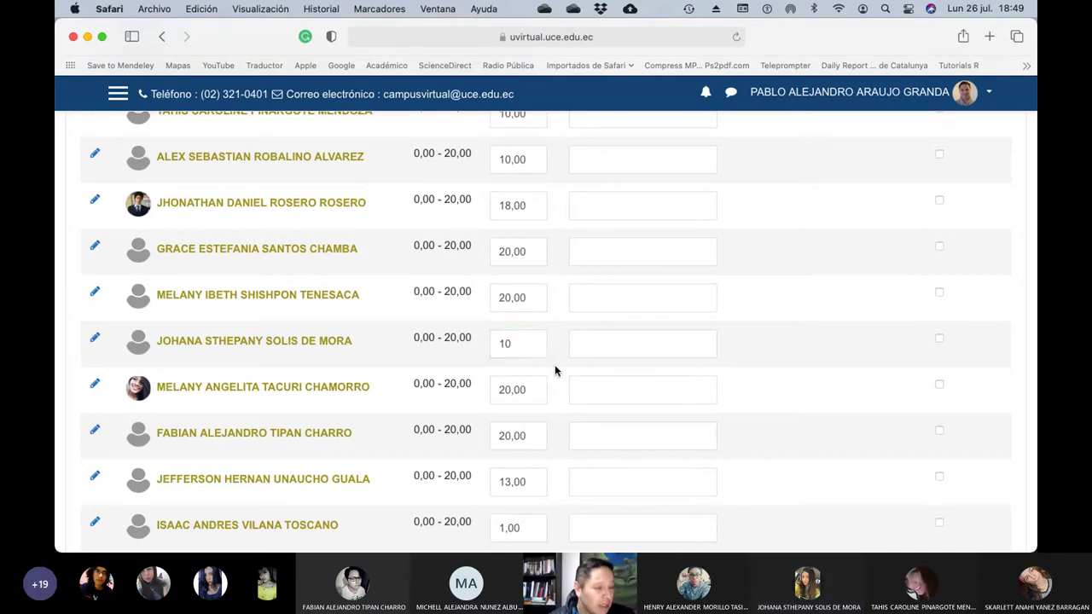
# Set the Lecciones Diarias grade of the second student in the list to 1
pyautogui.scroll(-10, 555, 369)
pyautogui.scroll(7, 555, 370)
pyautogui.scroll(10, 556, 370)
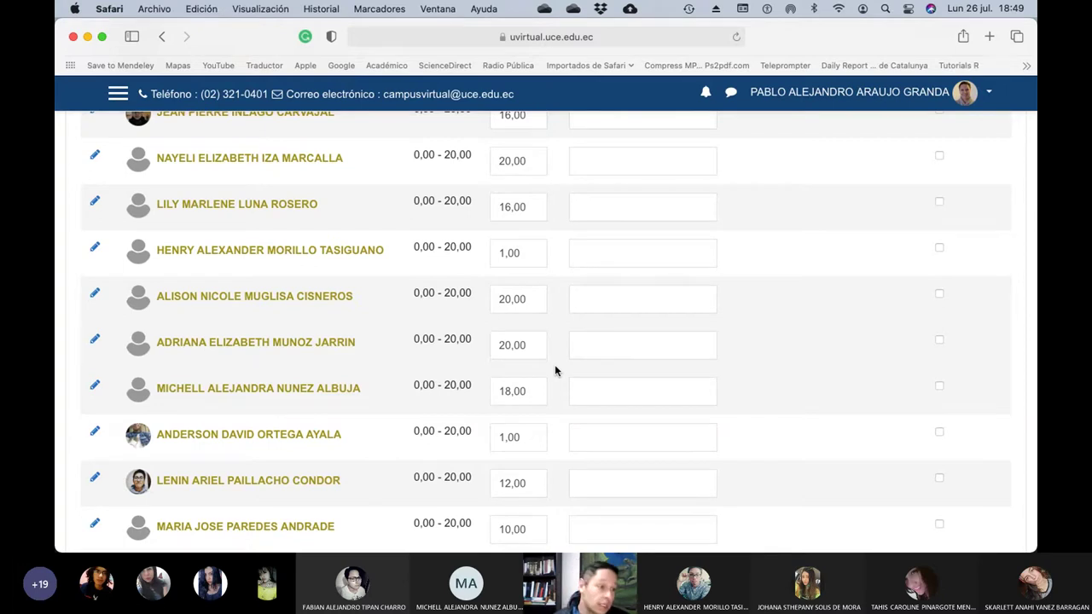
pyautogui.scroll(8, 555, 369)
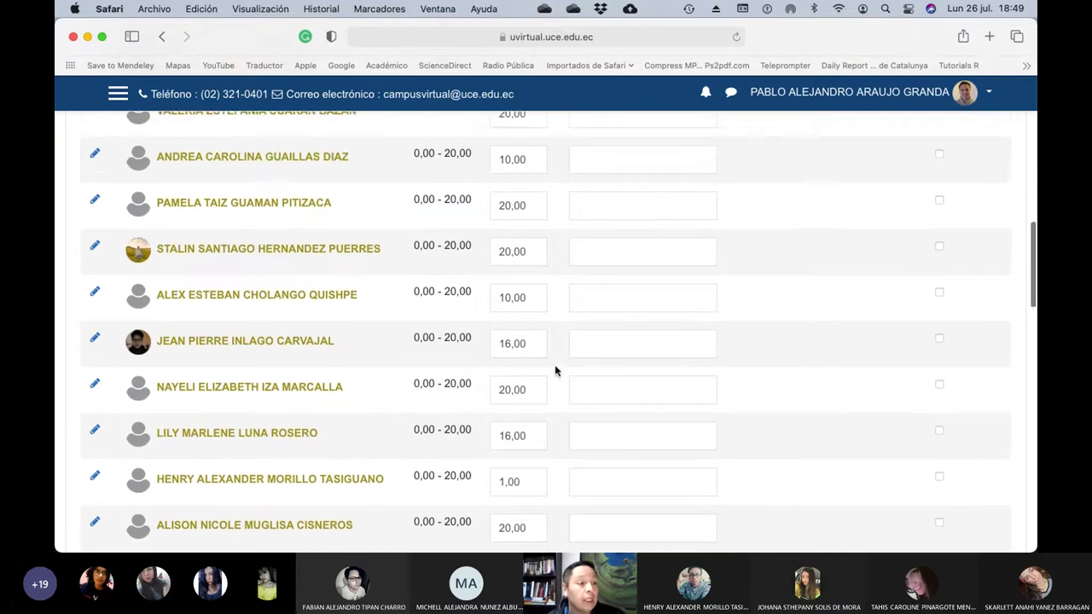
pyautogui.scroll(6, 554, 369)
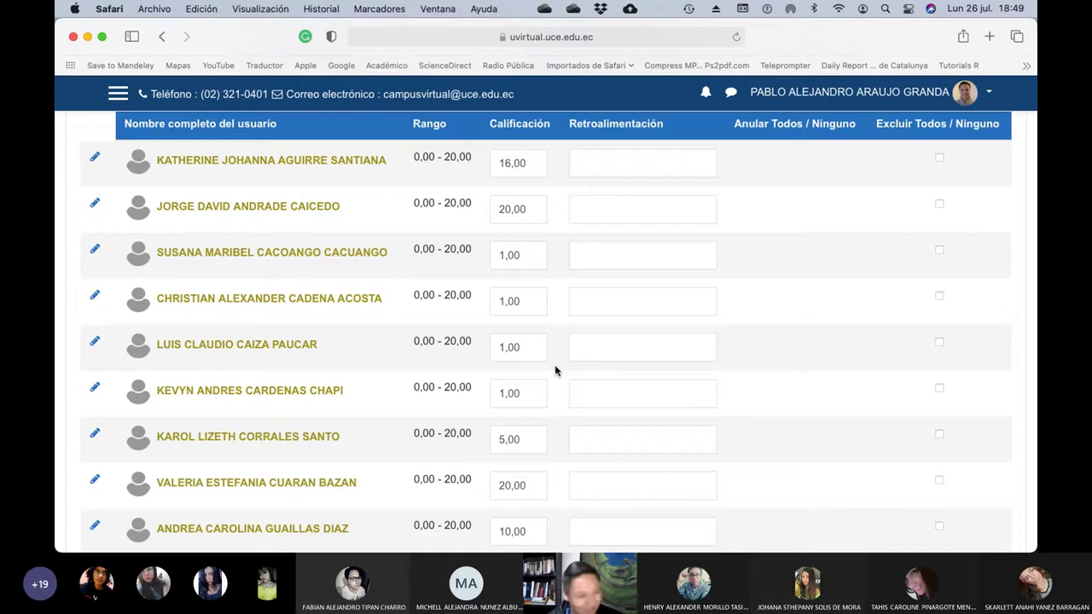
pyautogui.click(529, 209)
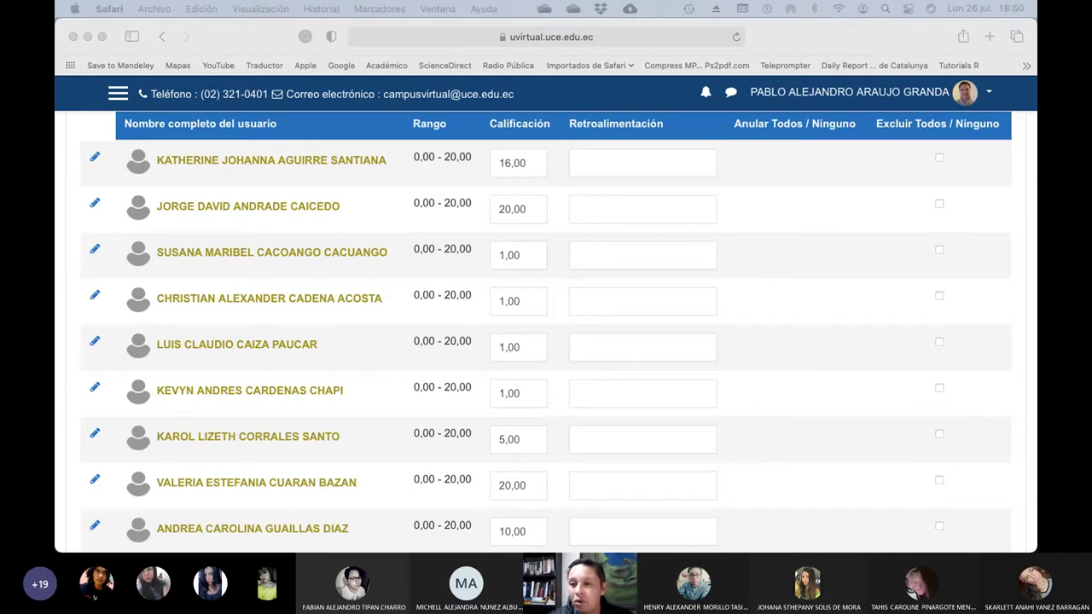
pyautogui.click(531, 208)
pyautogui.moveTo(531, 208); pyautogui.dragTo(480, 201)
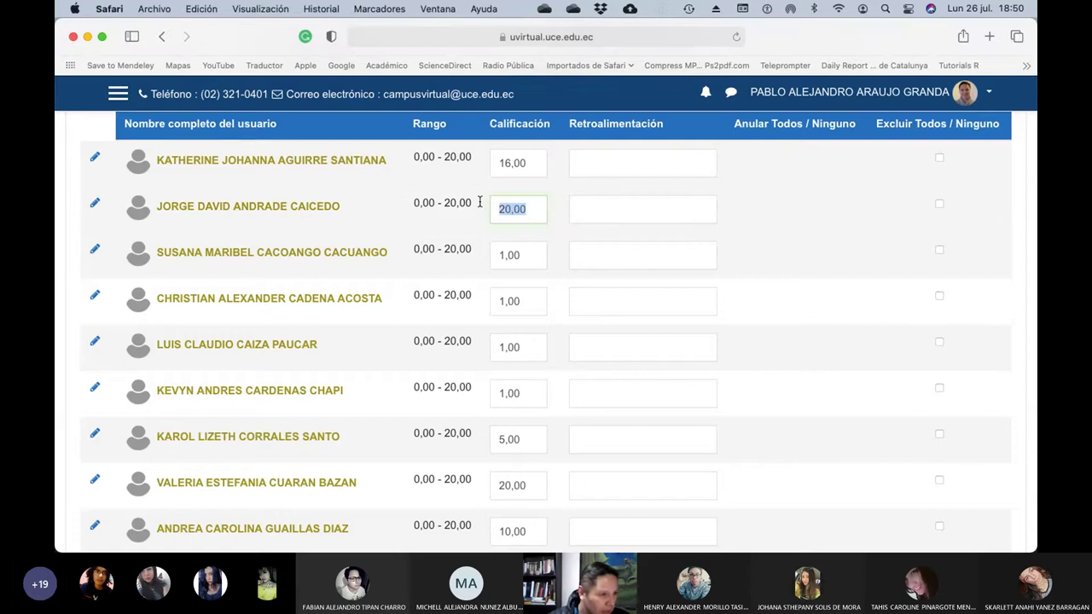
pyautogui.write('1')
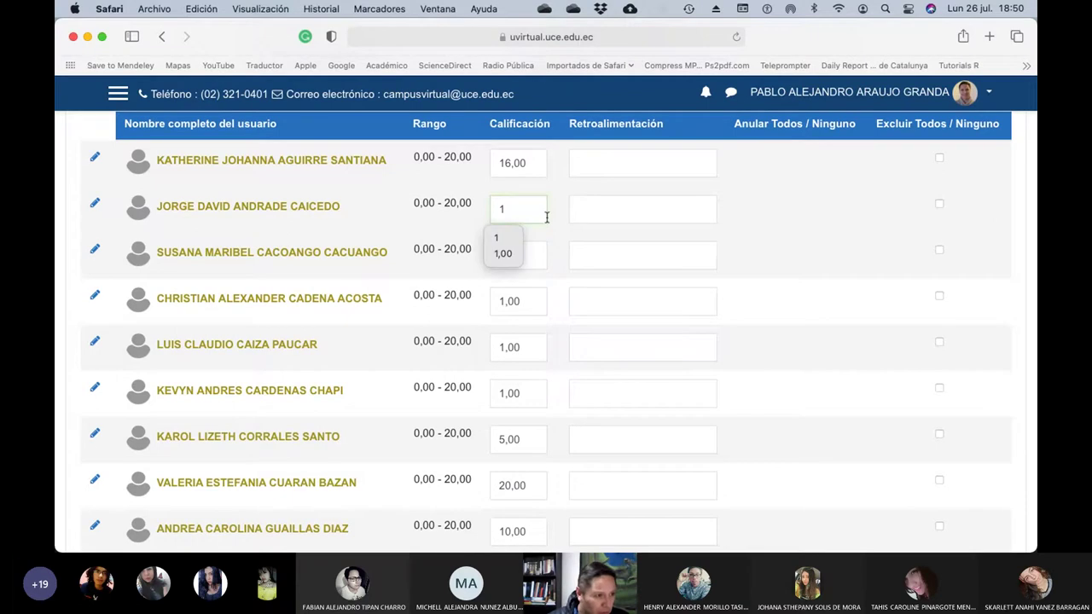
pyautogui.click(553, 228)
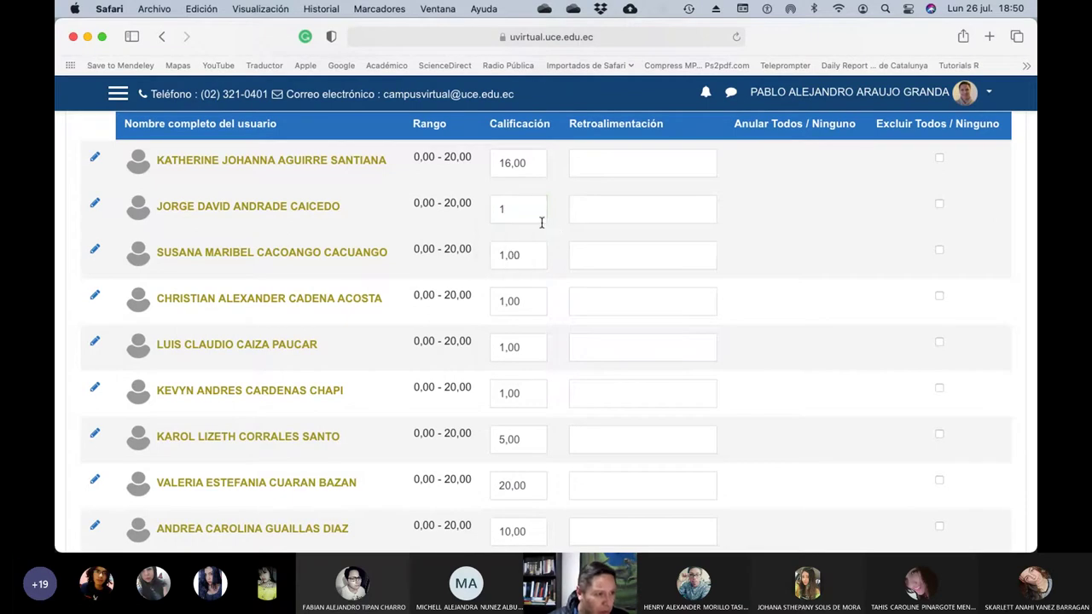
# Save the changed Lecciones Diarias grades and continue back to the single view
pyautogui.scroll(-20, 541, 223)
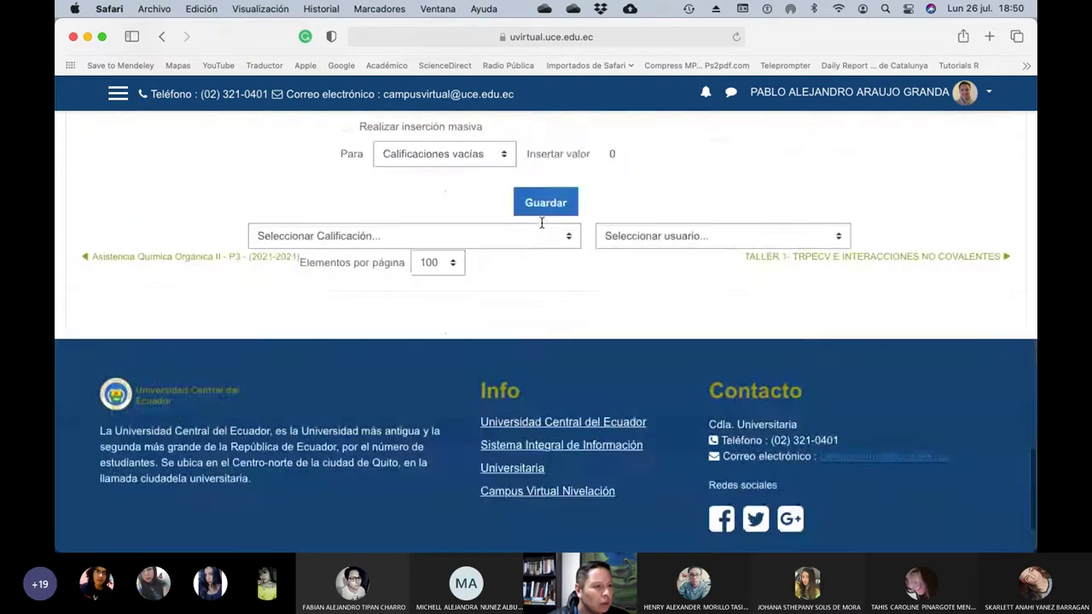
pyautogui.click(541, 203)
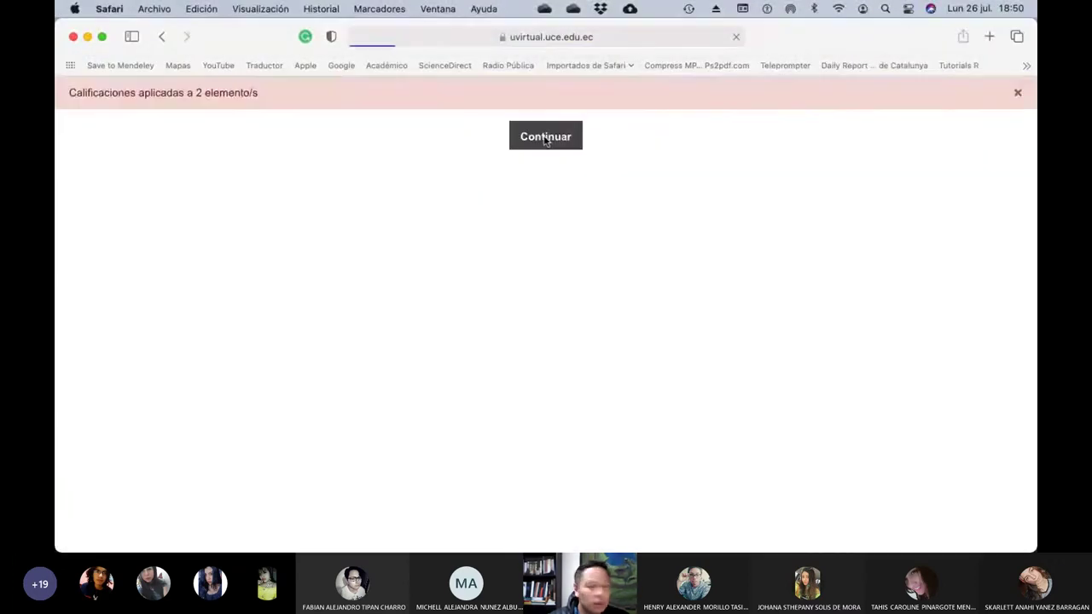
pyautogui.click(546, 137)
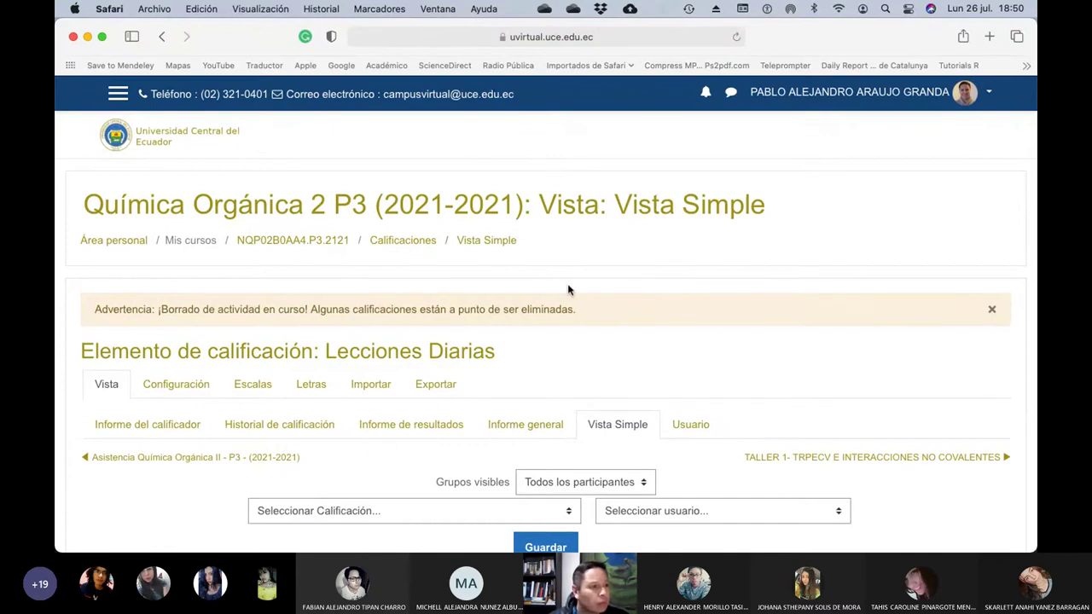
# Find the 11th student in the Lecciones Diarias list and open that student's grade field
pyautogui.scroll(-10, 568, 288)
pyautogui.scroll(-5, 568, 288)
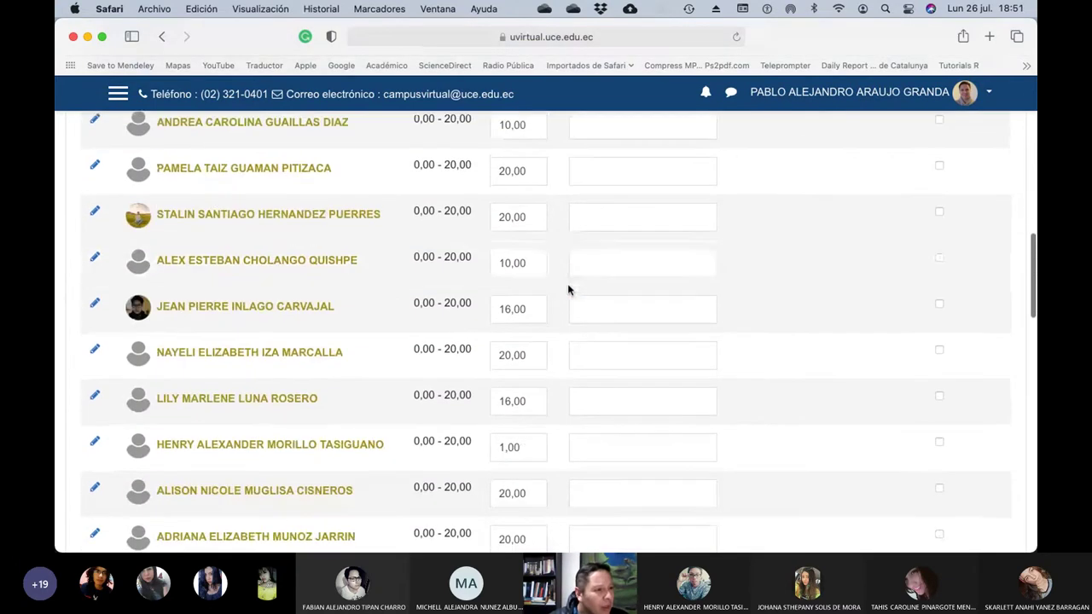
pyautogui.click(534, 214)
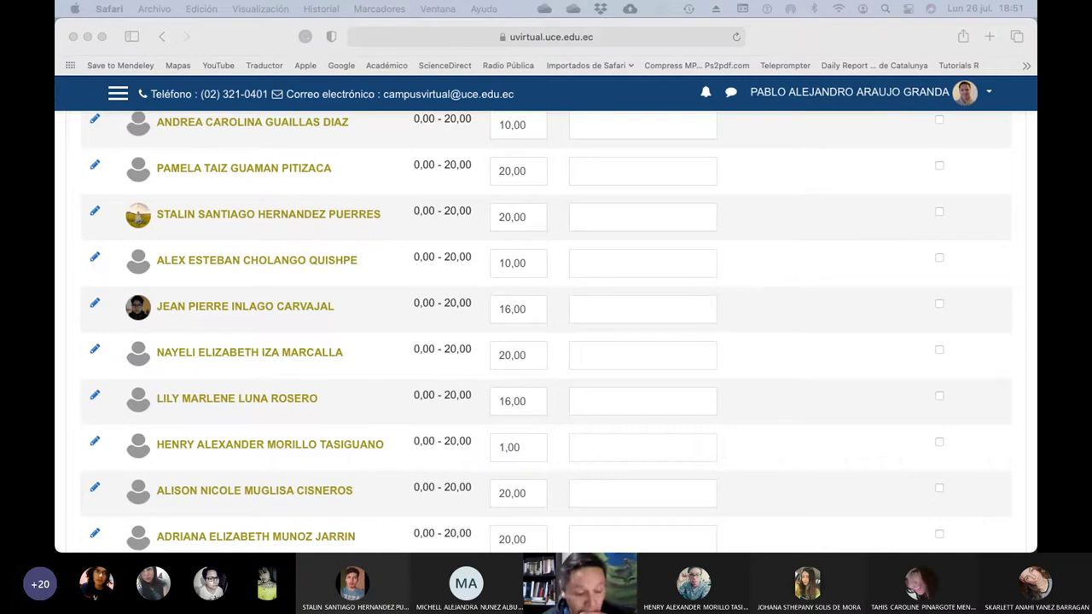
pyautogui.press('super+Tab')
pyautogui.press('super+Tab')
pyautogui.press('Escape')
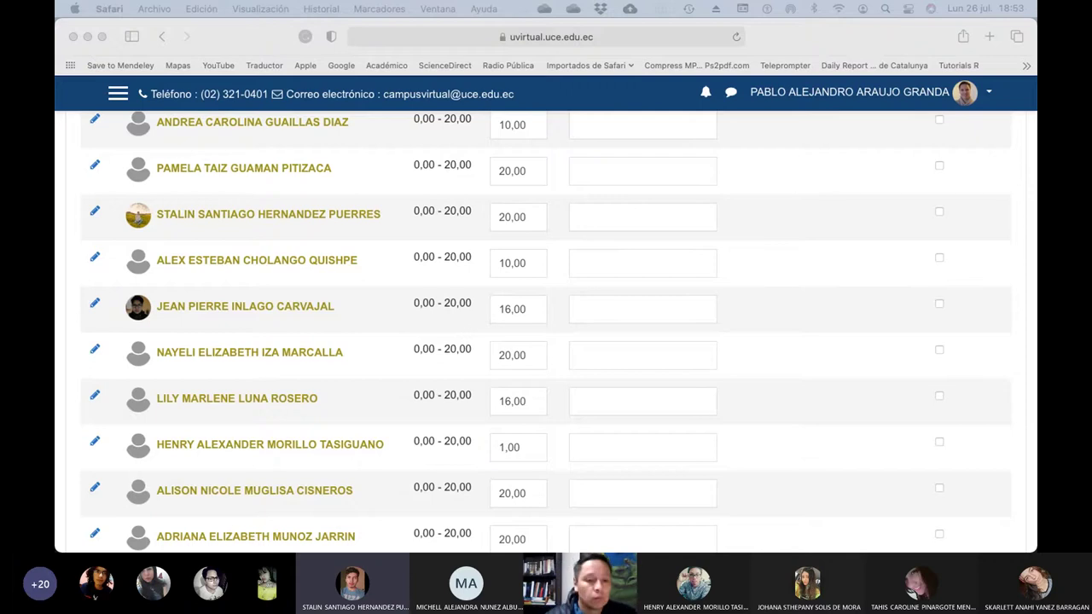
pyautogui.click(517, 227)
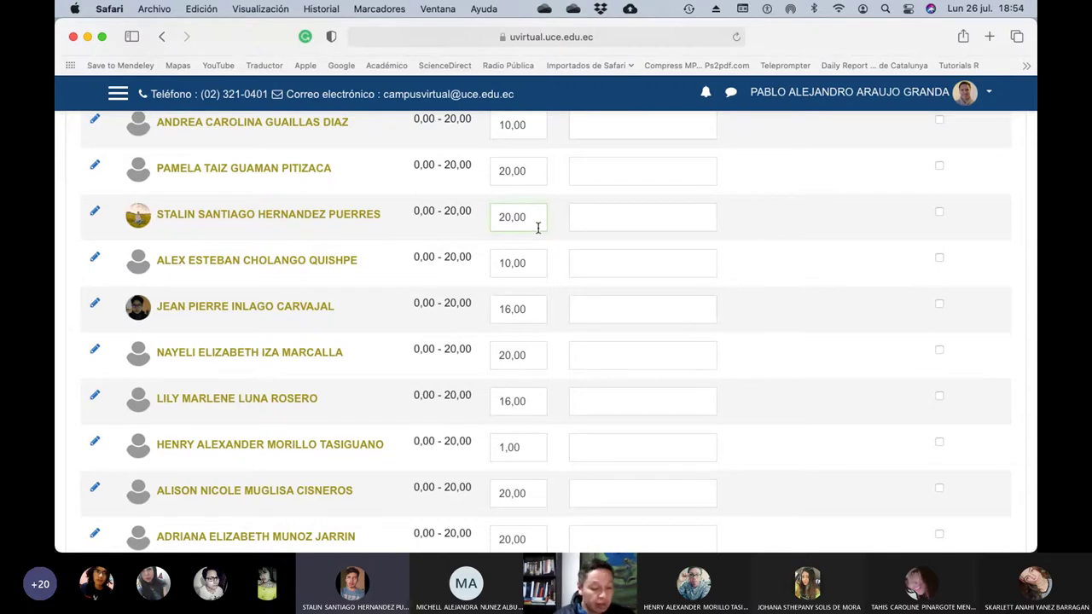
pyautogui.press('super+Tab')
pyautogui.press('super+Tab')
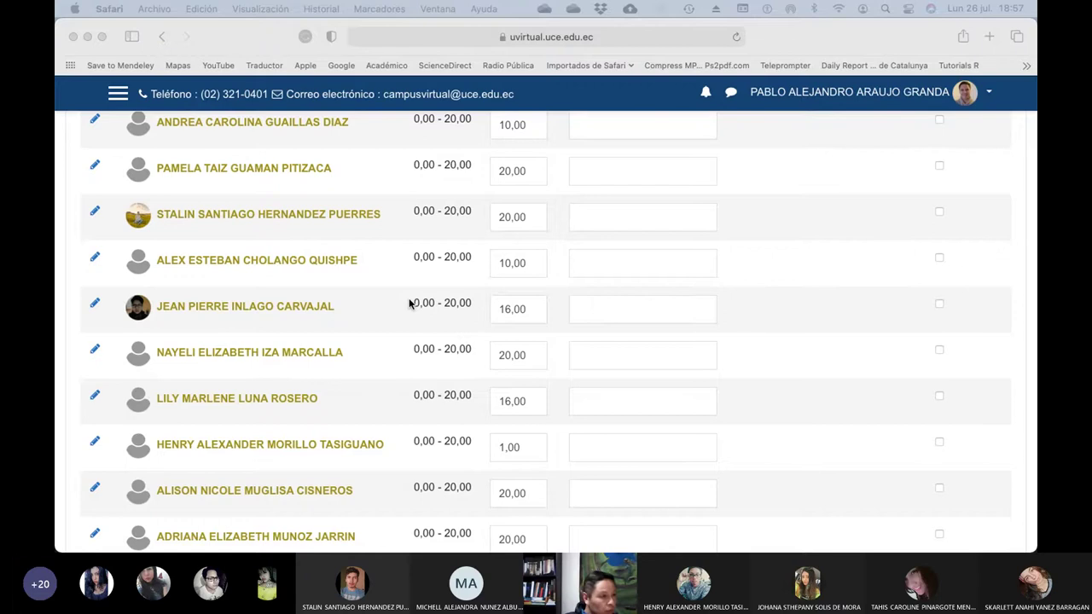
# Set the 11th student's Lecciones Diarias grade to 13
pyautogui.click(501, 218)
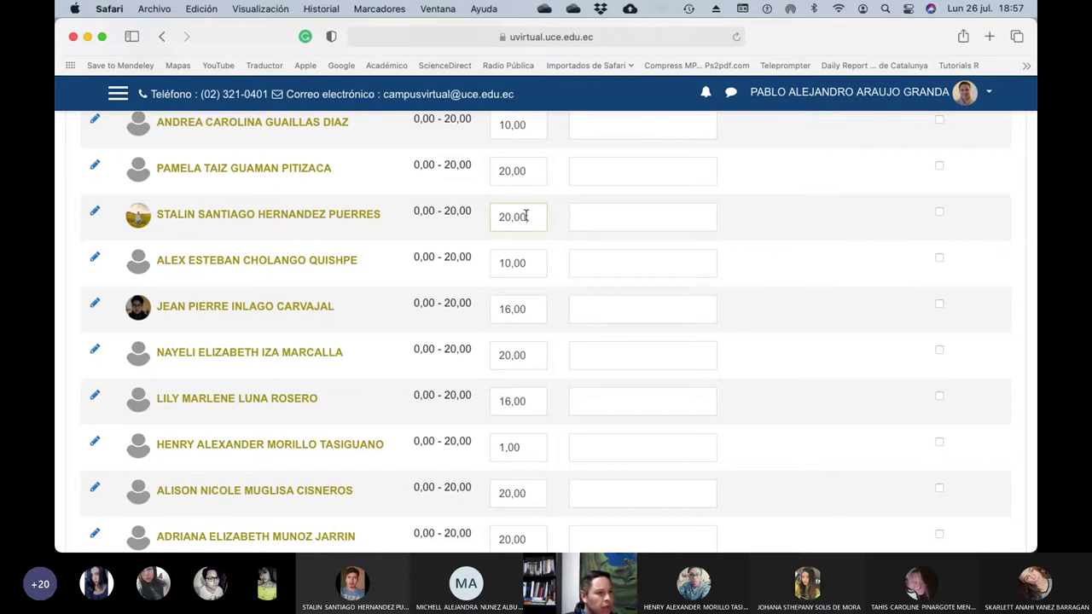
pyautogui.moveTo(527, 216); pyautogui.dragTo(493, 214)
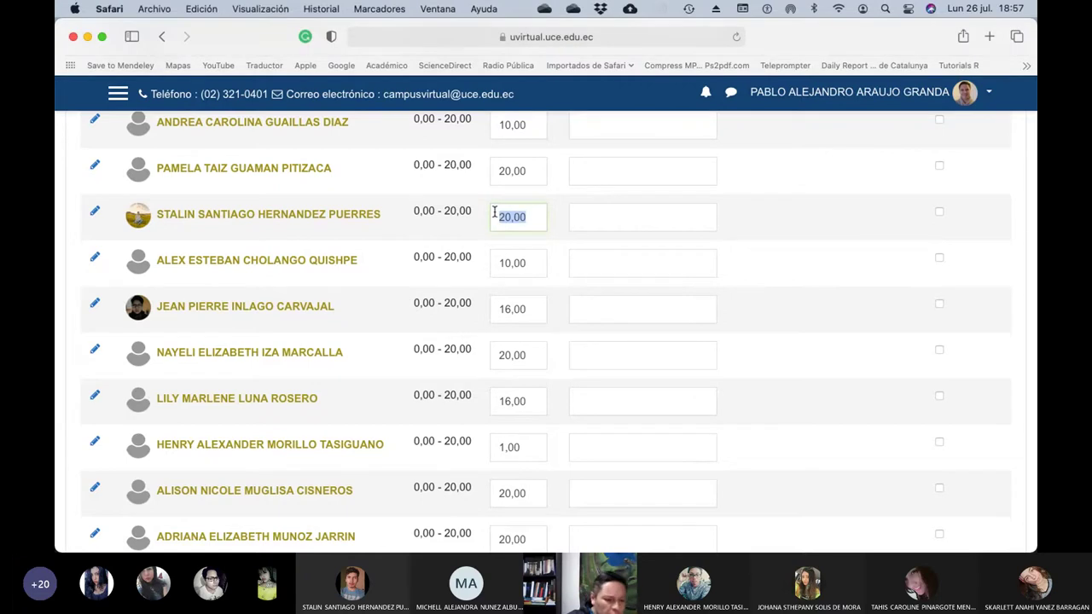
pyautogui.write('13')
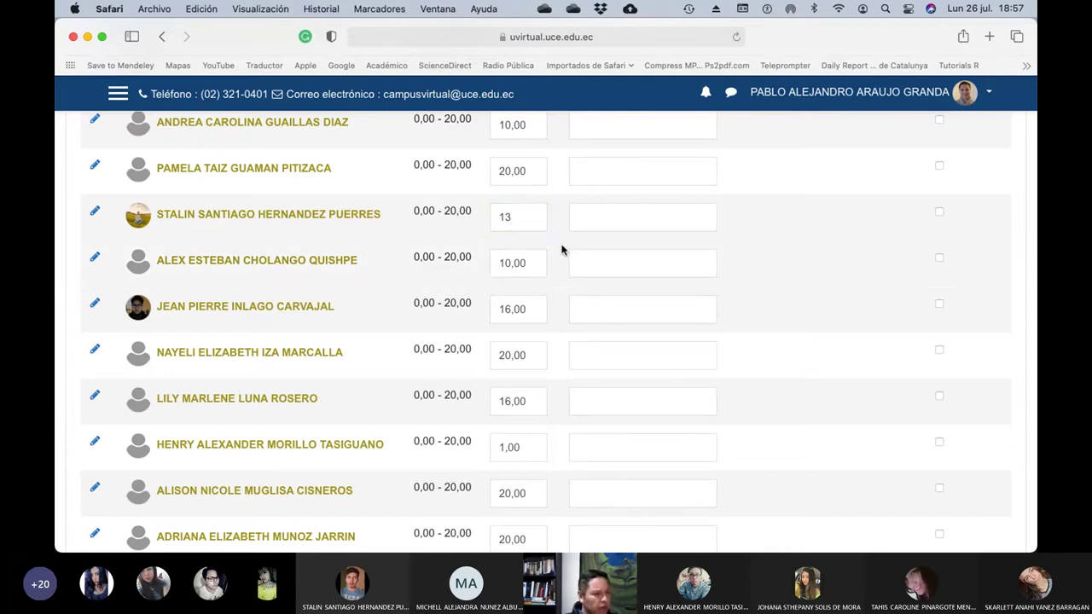
# Save the changed Lecciones Diarias grade and continue back to the single view
pyautogui.scroll(-10, 561, 250)
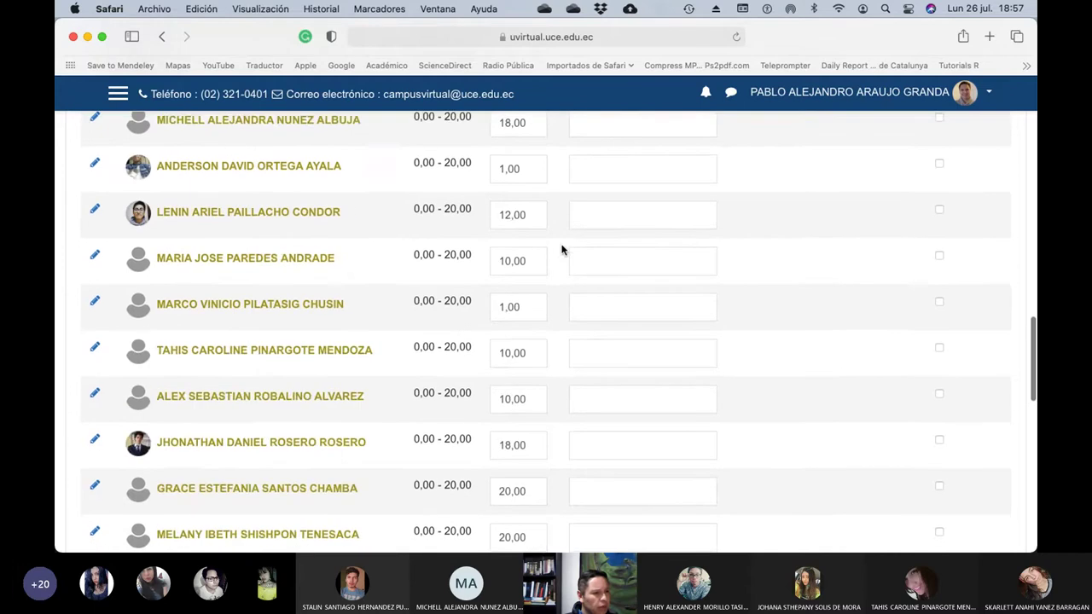
pyautogui.scroll(-5, 561, 250)
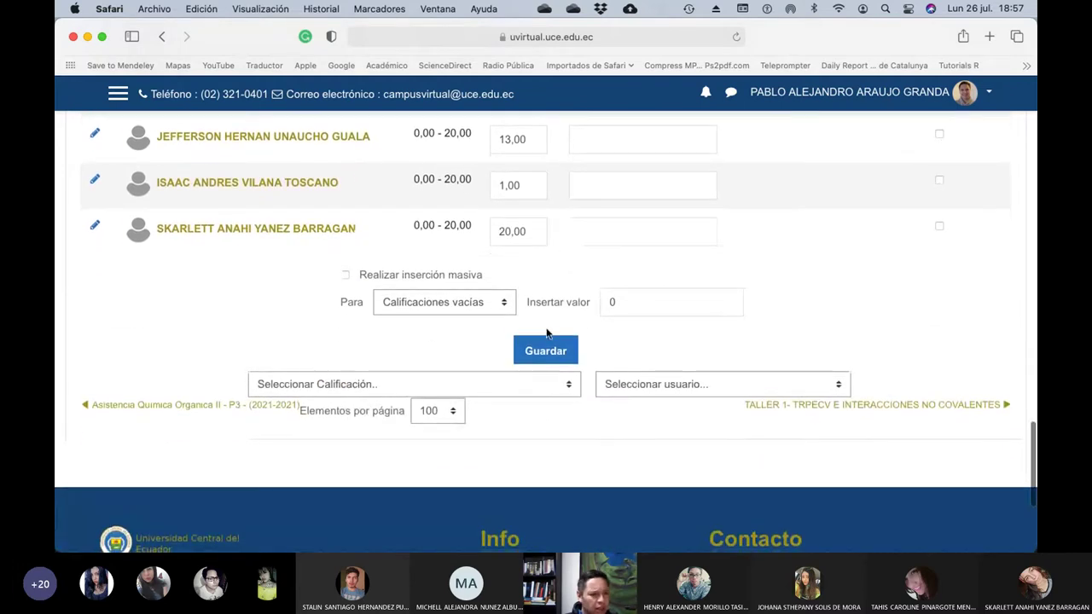
pyautogui.click(554, 355)
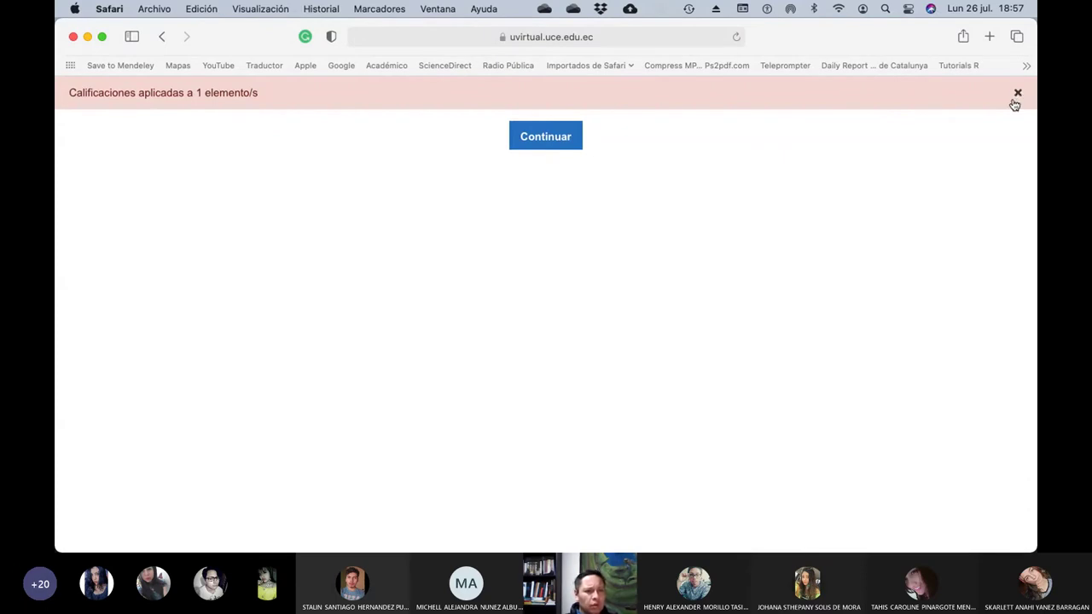
pyautogui.click(565, 139)
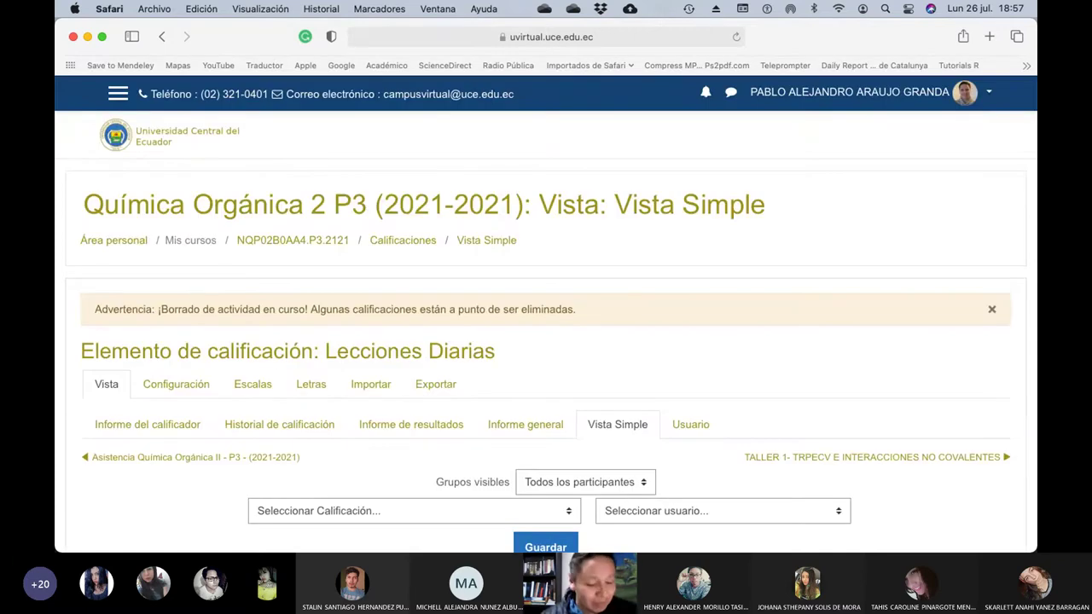
pyautogui.press('super+Tab')
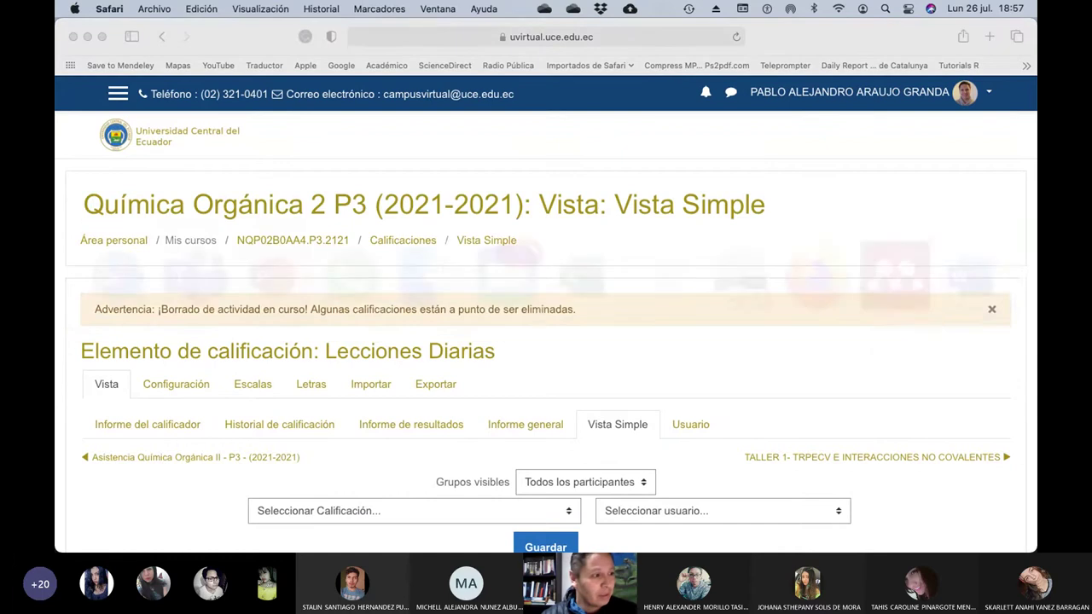
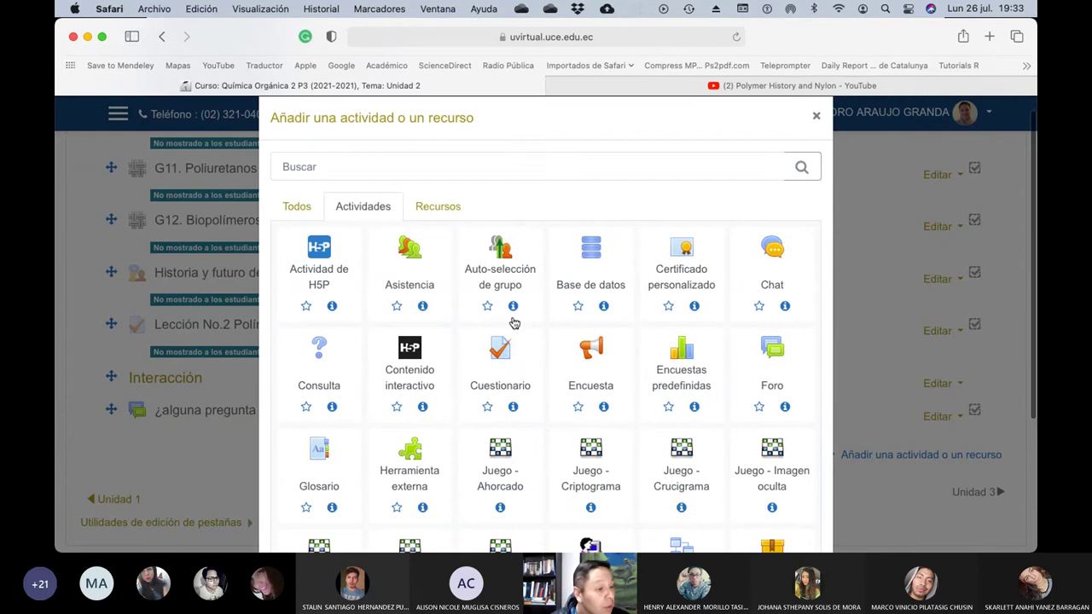
# Add a new Tarea activity to Unidad 2 and expand all sections of its settings form
pyautogui.scroll(-5, 513, 323)
pyautogui.scroll(5, 529, 337)
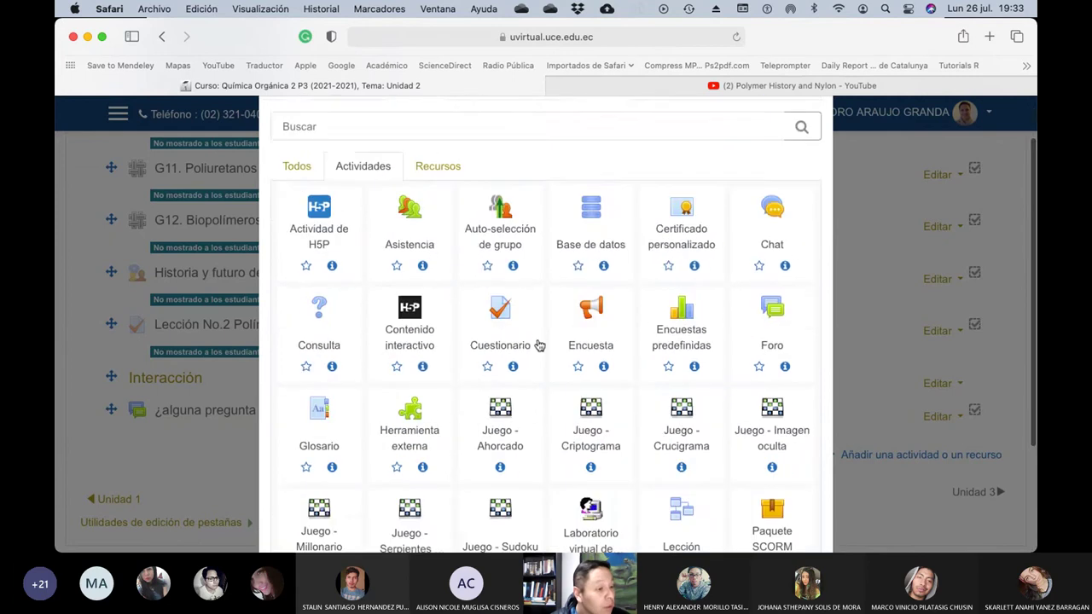
pyautogui.scroll(-5, 541, 343)
pyautogui.click(408, 464)
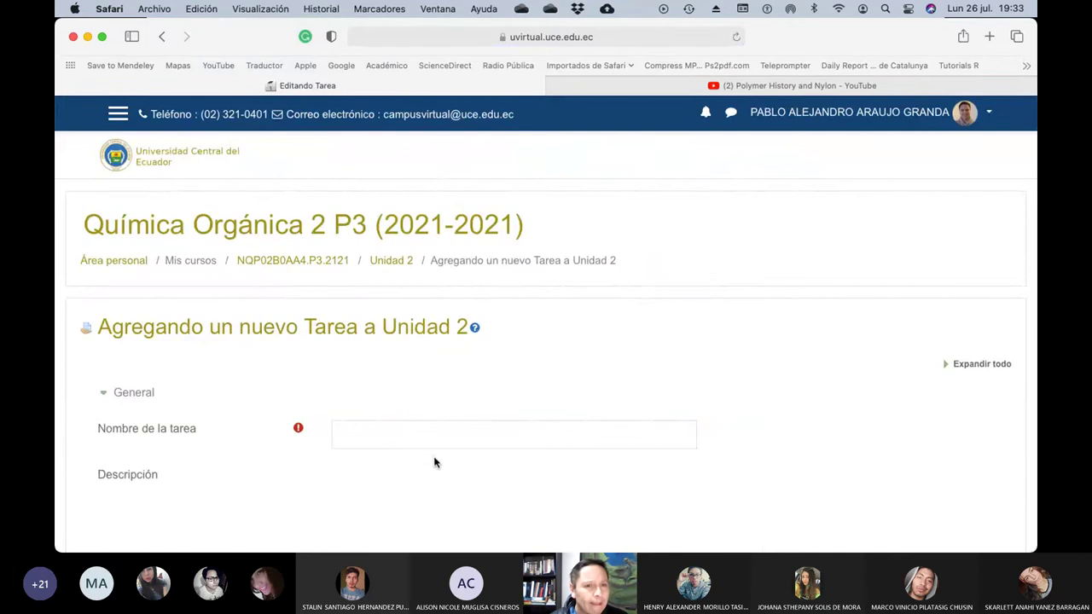
pyautogui.click(947, 365)
pyautogui.scroll(-3, 822, 385)
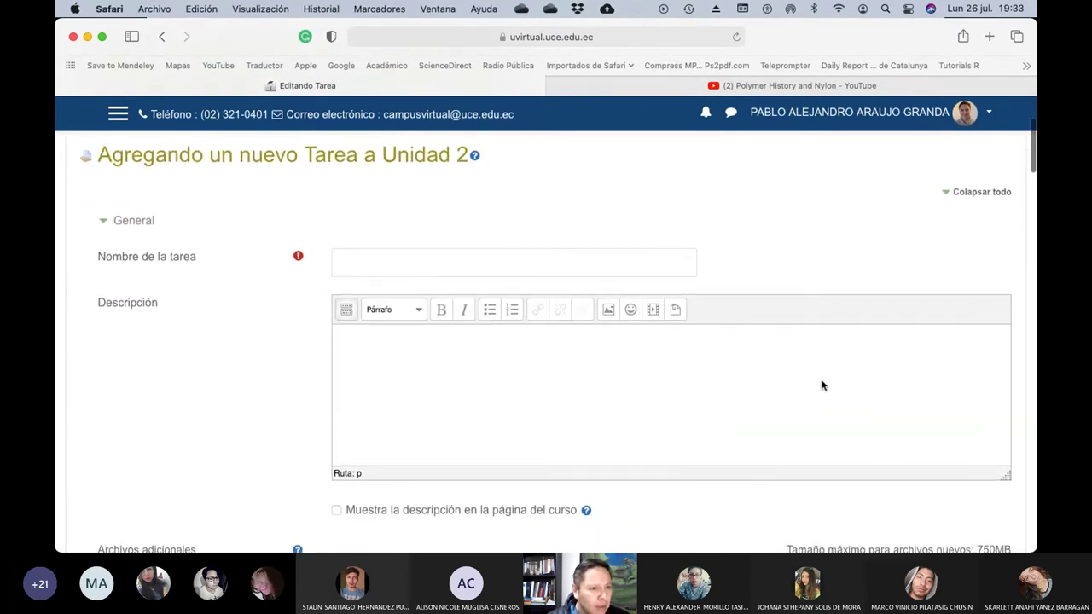
# Name the new assignment "Polímeros conductores"
pyautogui.click(392, 268)
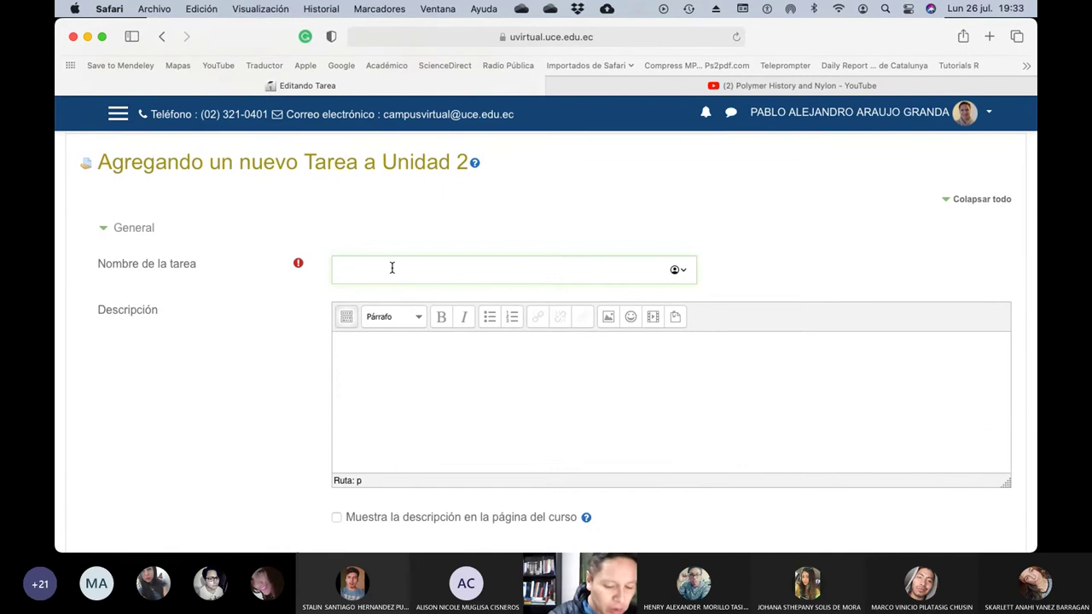
pyautogui.write('Poñlñ')
pyautogui.press('BackSpace')
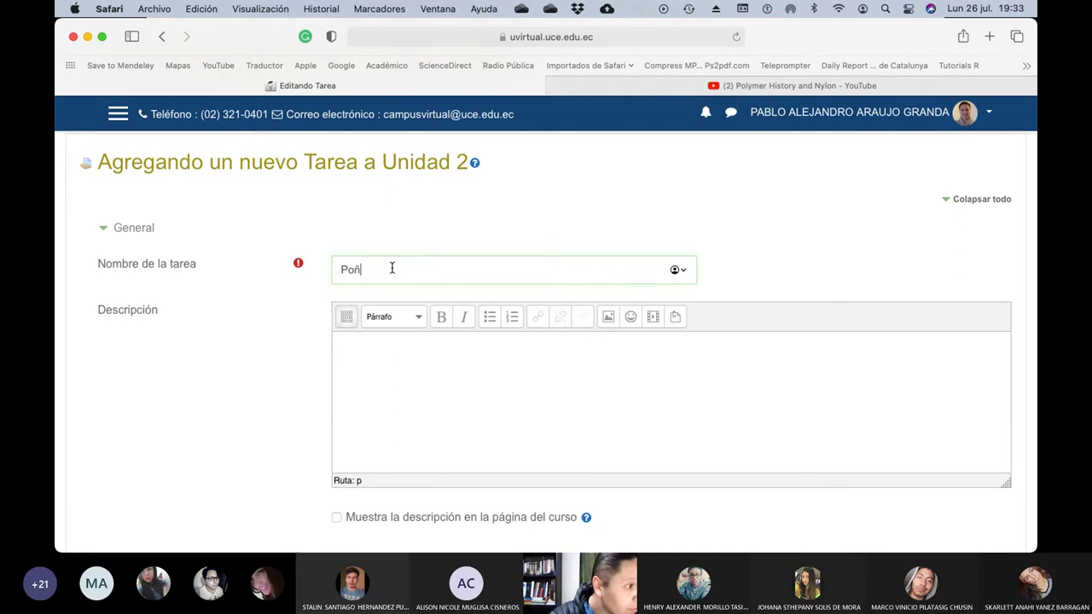
pyautogui.press('BackSpace')
pyautogui.press('BackSpace')
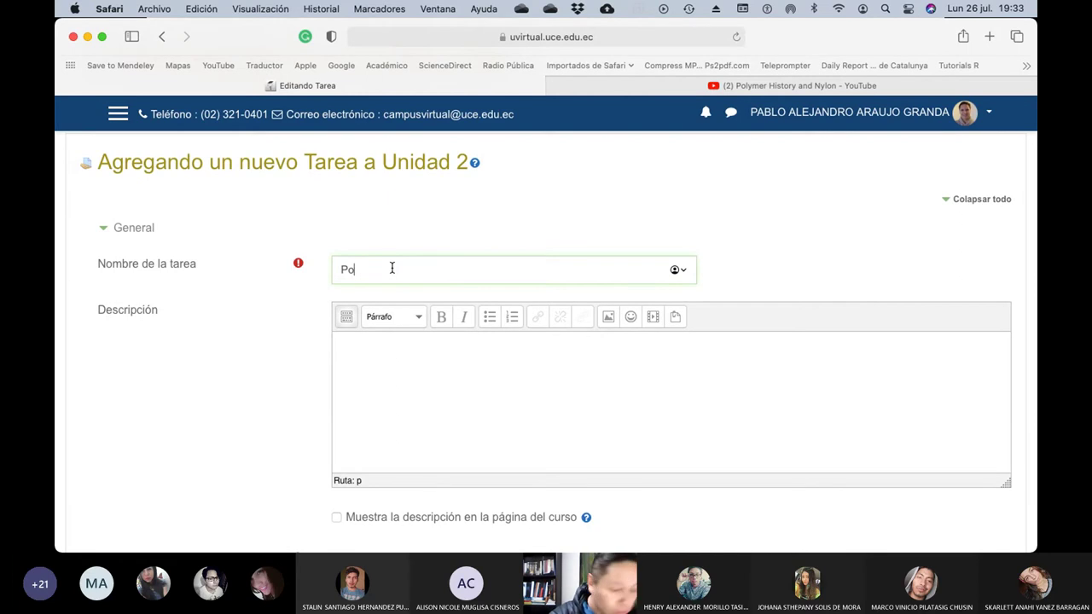
pyautogui.write('límeros con')
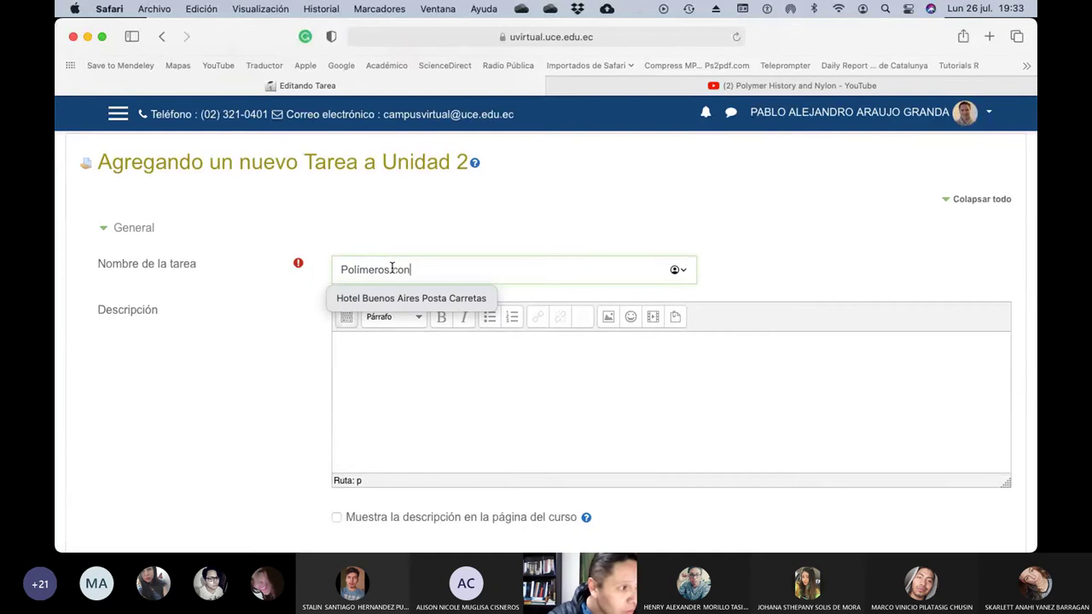
pyautogui.press('BackSpace')
pyautogui.write('ductires')
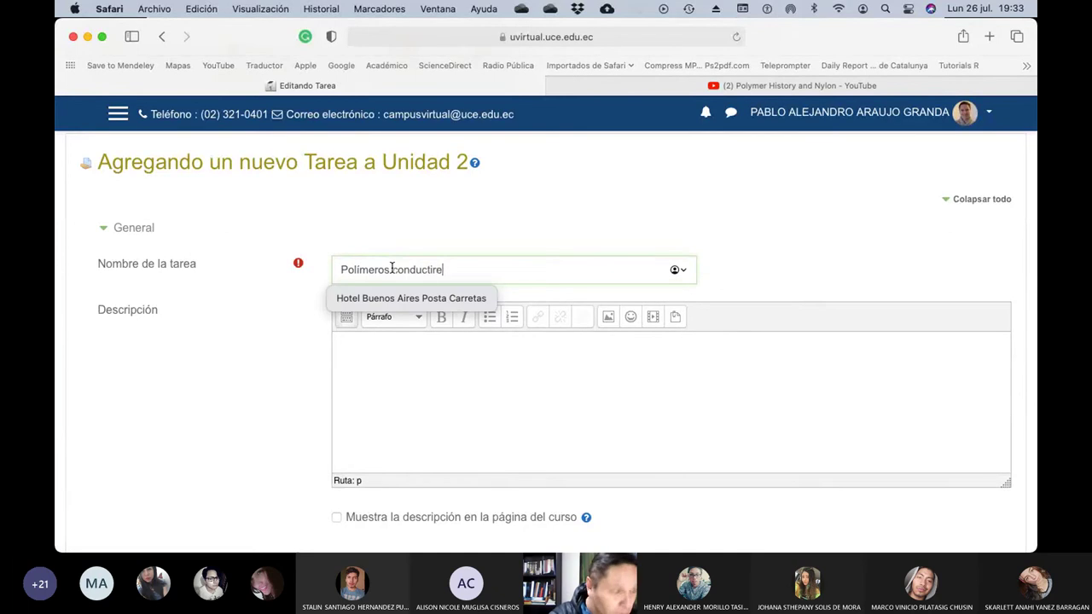
pyautogui.press('BackSpace')
pyautogui.press('BackSpace')
pyautogui.press('BackSpace')
pyautogui.press('BackSpace')
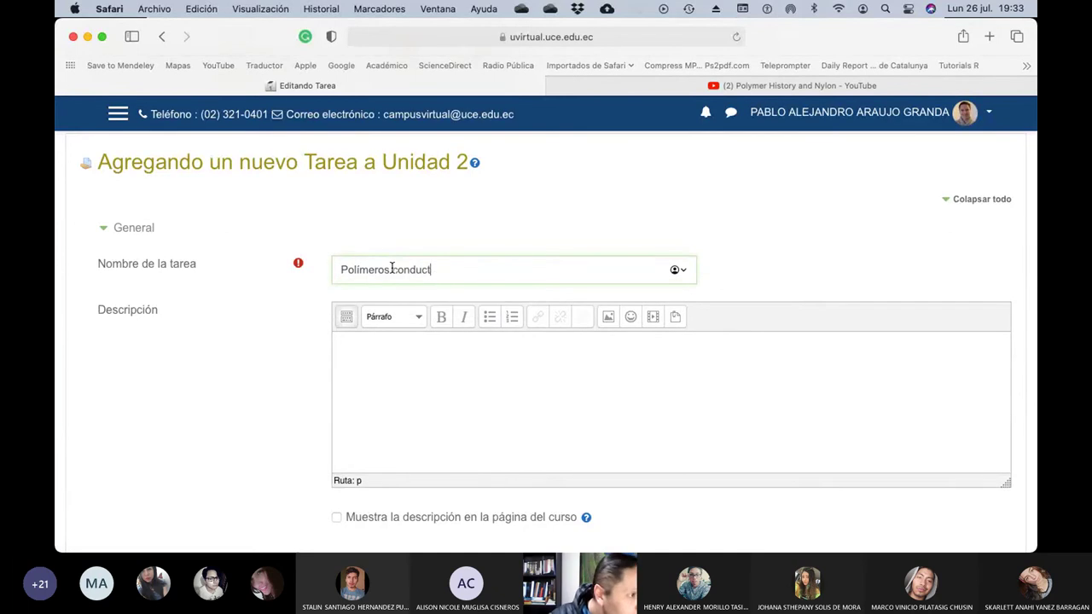
pyautogui.write('ores')
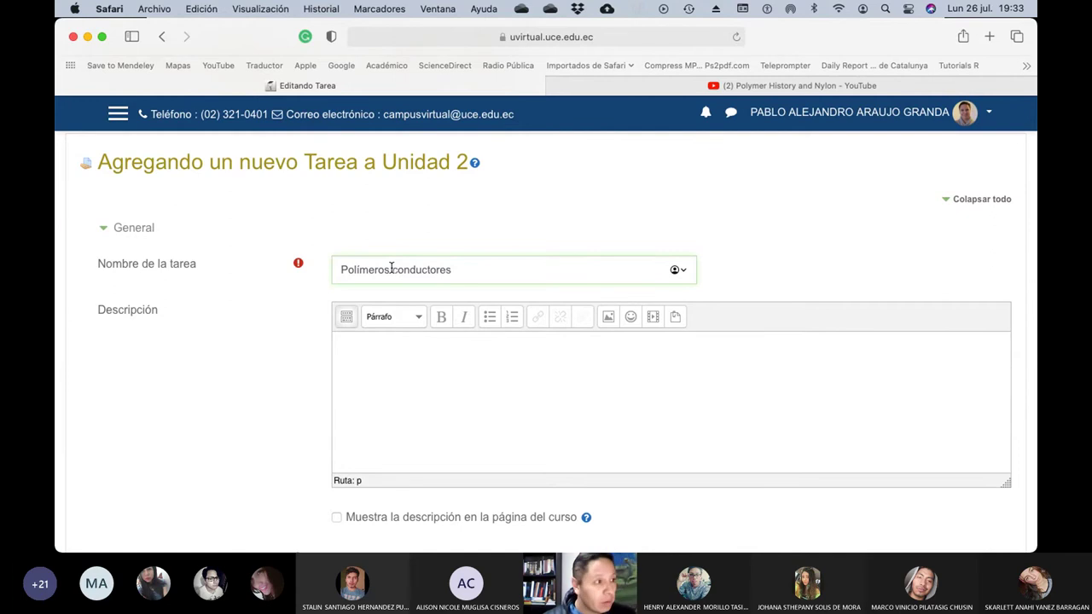
# Switch to PowerPoint and copy all the bulleted body text of the "Little Homework" slide, slide 38
pyautogui.press('super+Tab')
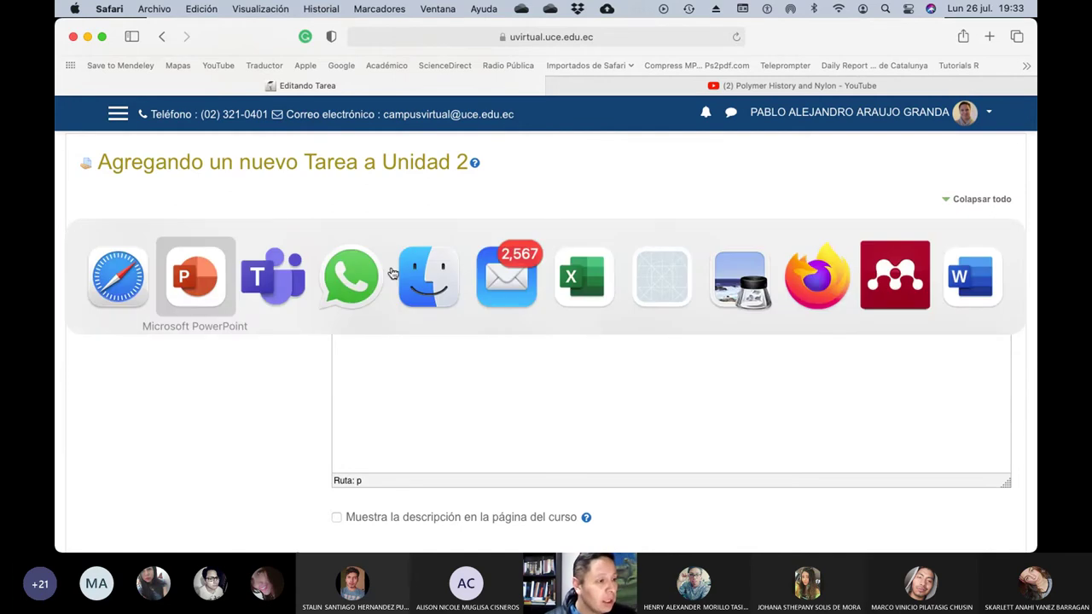
pyautogui.press('Escape')
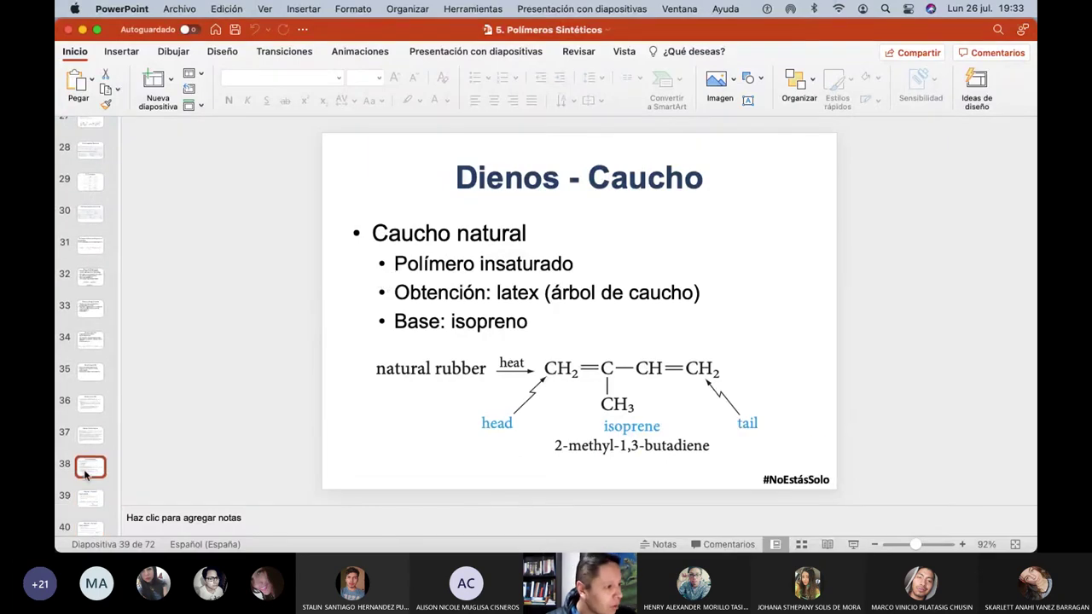
pyautogui.click(89, 461)
pyautogui.click(606, 422)
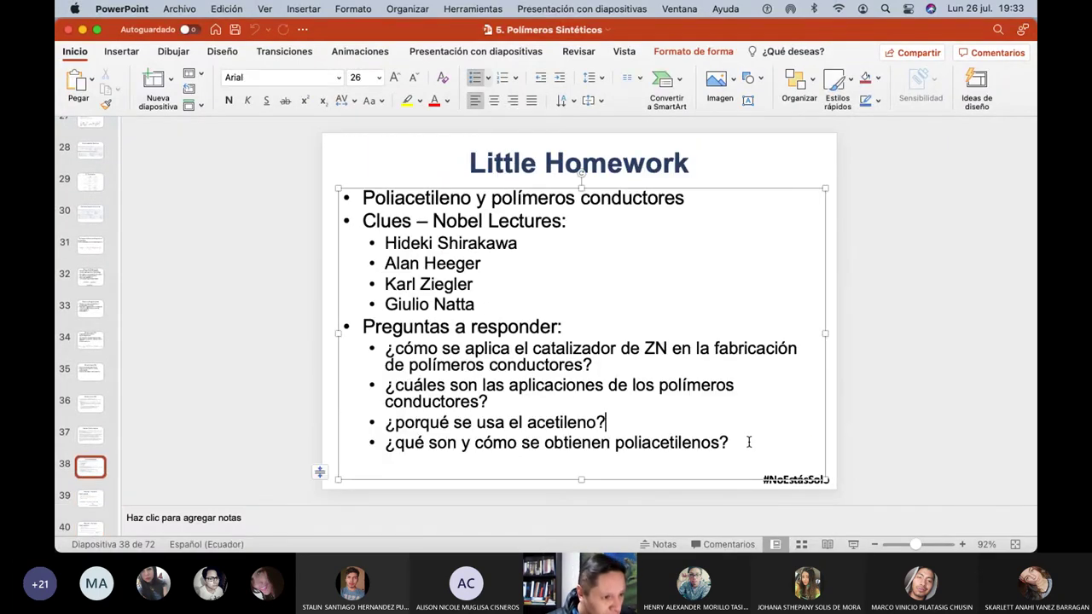
pyautogui.moveTo(729, 442); pyautogui.dragTo(355, 203)
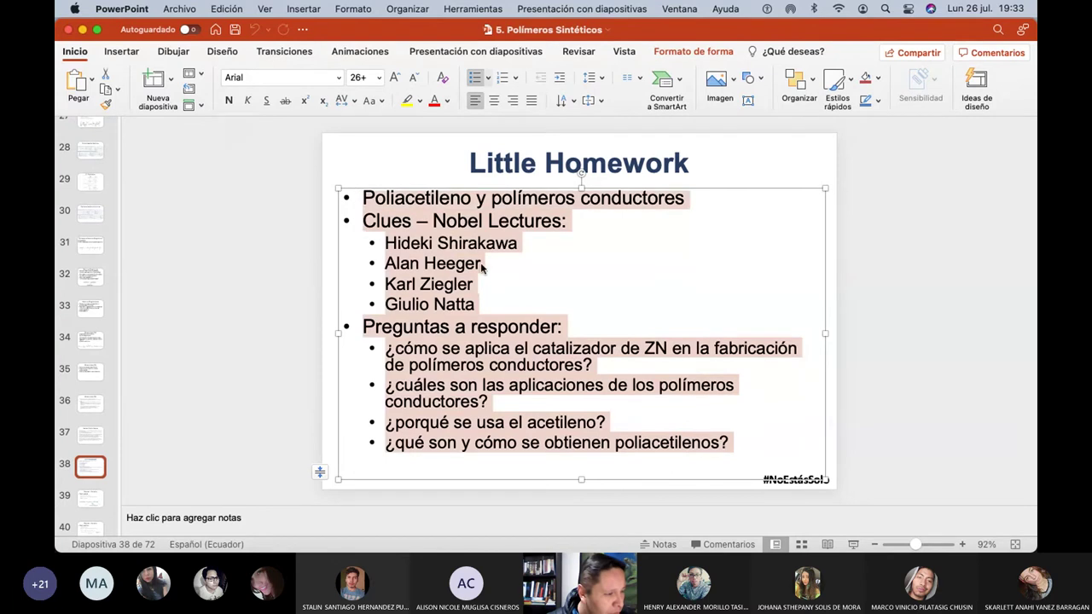
# Return to Safari and paste the copied homework text into the assignment's description
pyautogui.press('super+Tab')
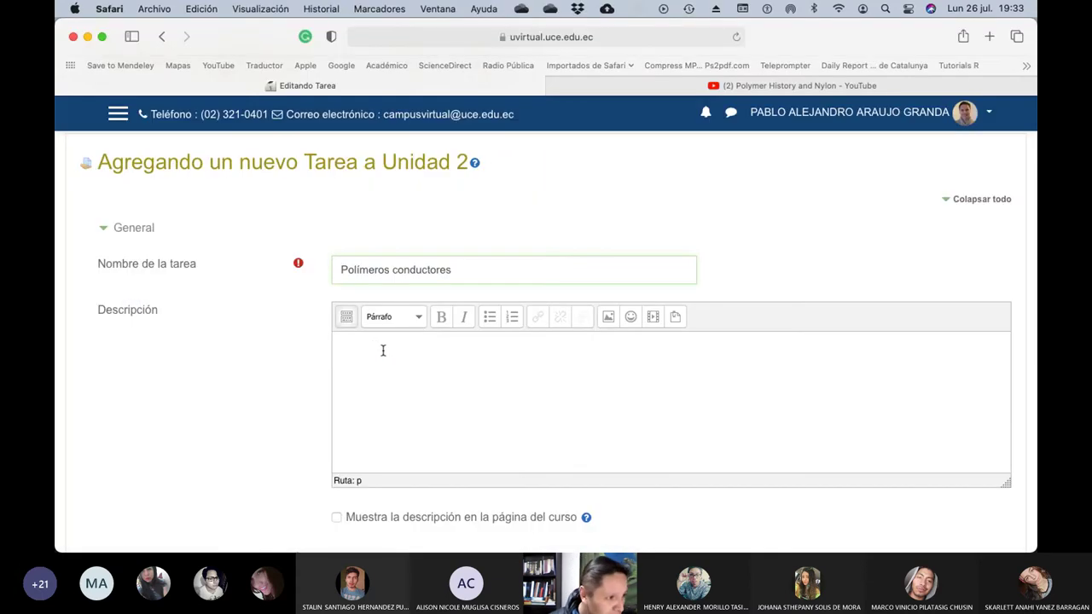
pyautogui.click(370, 346)
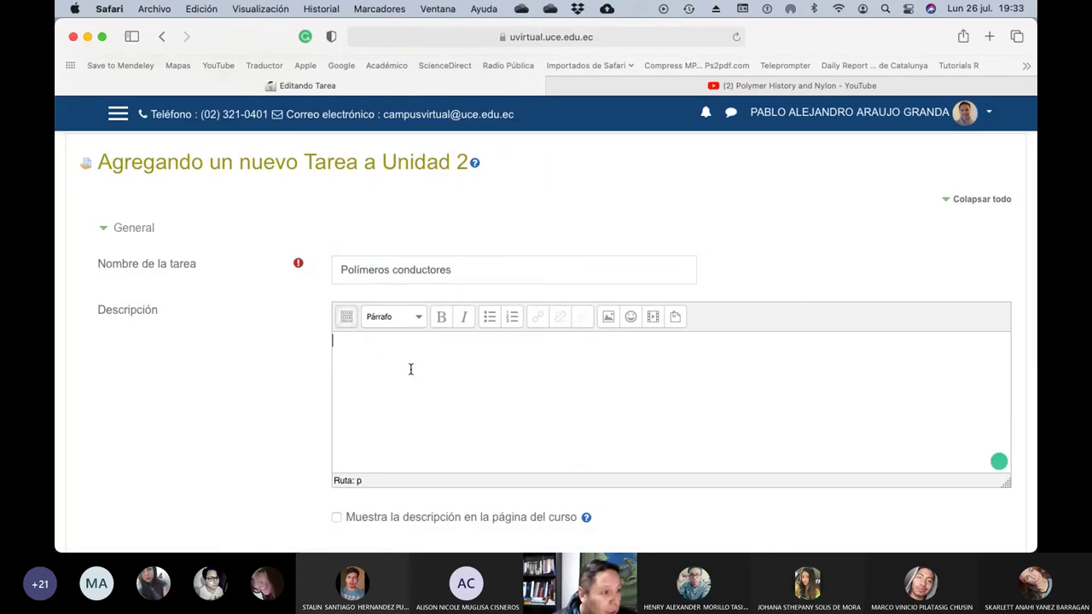
pyautogui.press('super+v')
pyautogui.scroll(3, 406, 388)
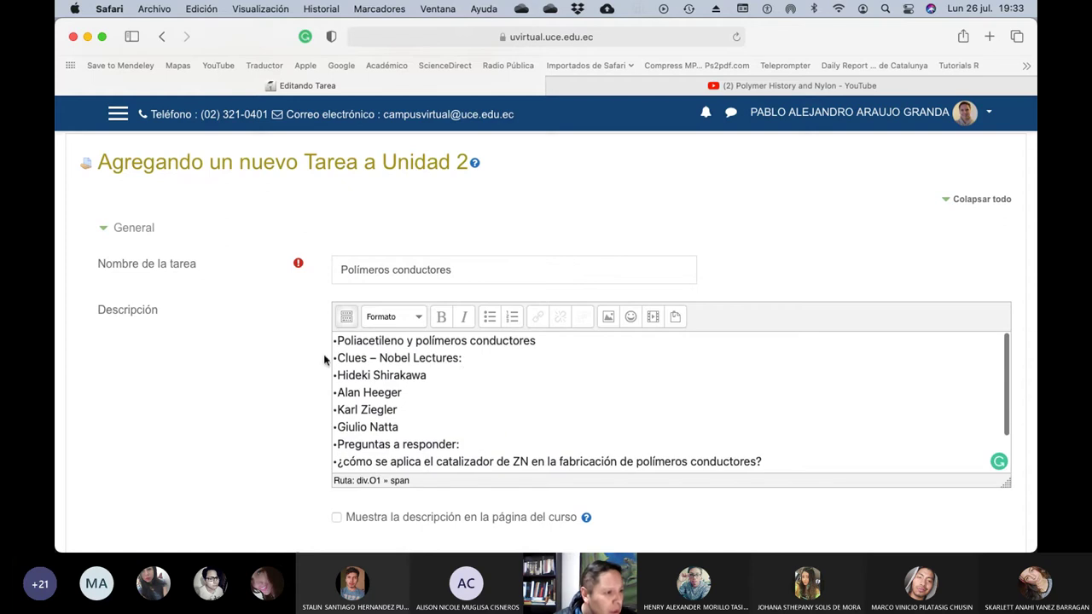
# Replace the description's first bullet with "Utilizando el enlace en la aula virtual" and enclose "Clues – Nobel Lectures" in parentheses on that same line
pyautogui.moveTo(336, 356); pyautogui.dragTo(326, 333)
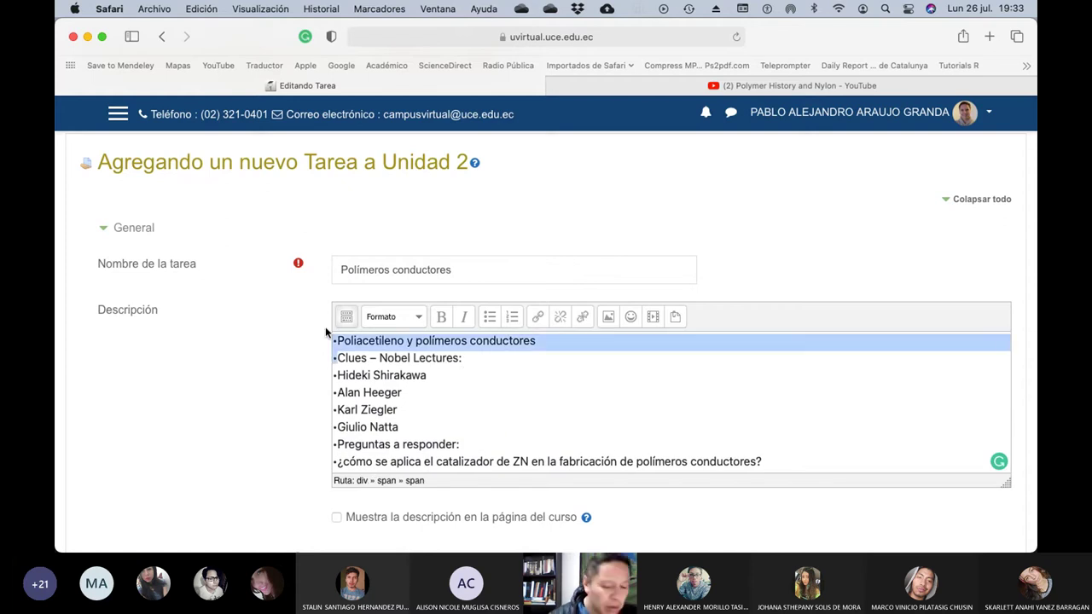
pyautogui.write('Utilizando el ')
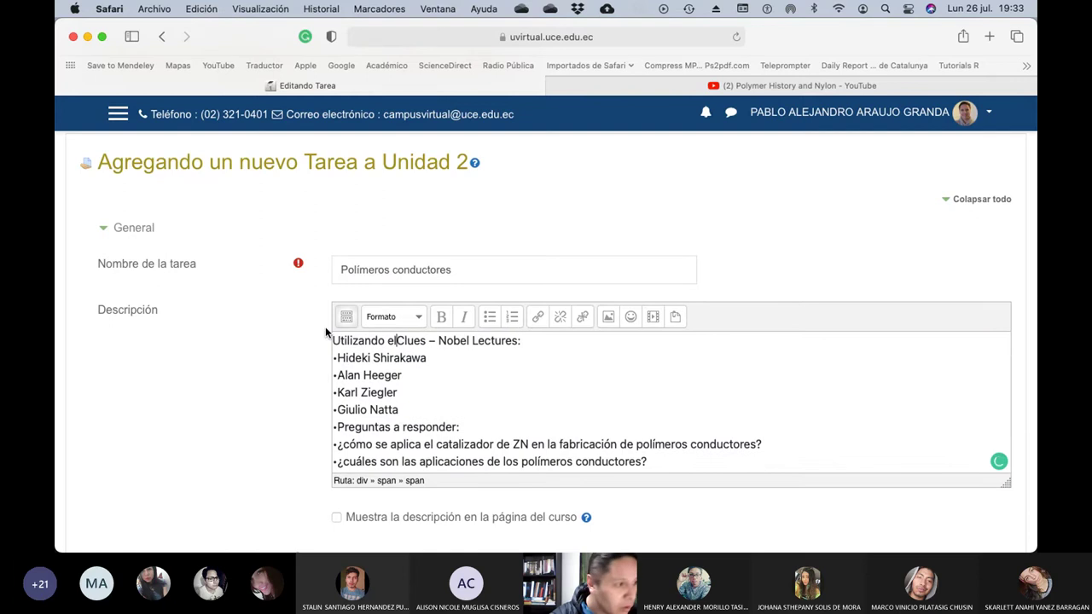
pyautogui.write('enlace en la ')
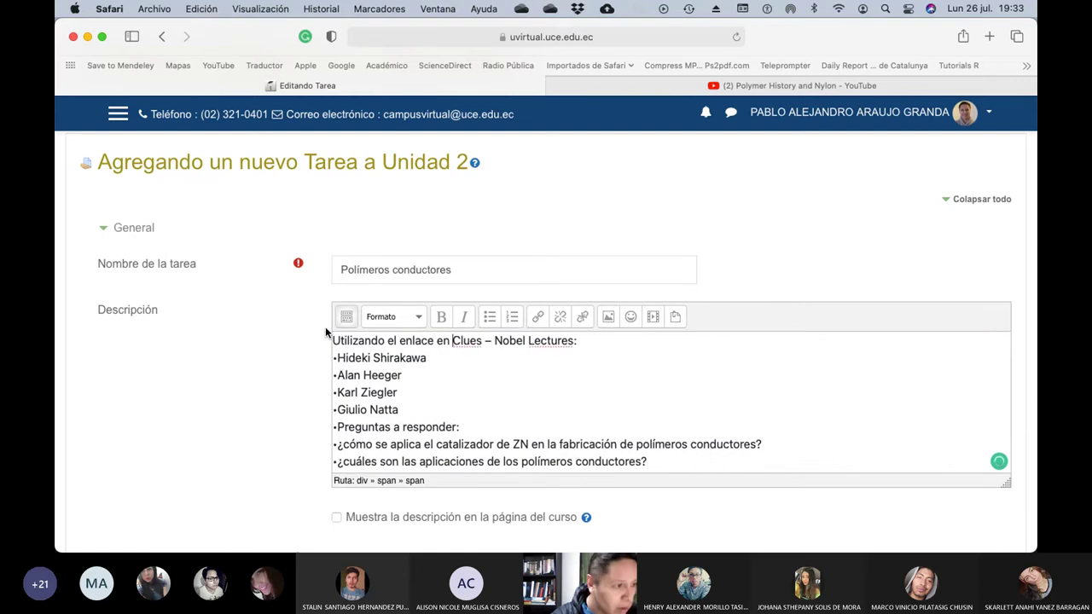
pyautogui.write('aula vir')
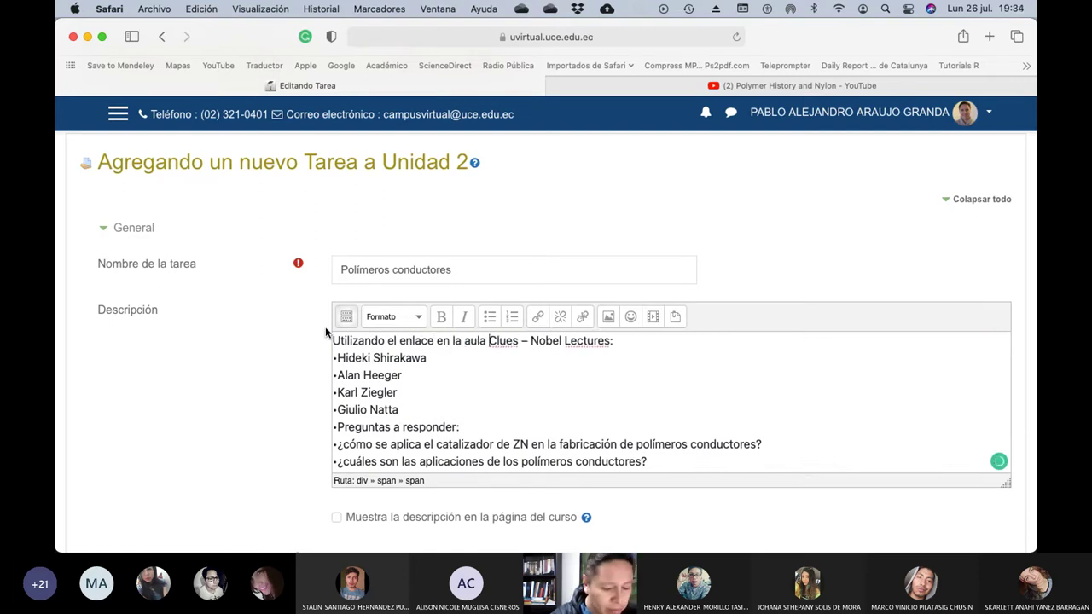
pyautogui.write('tual ')
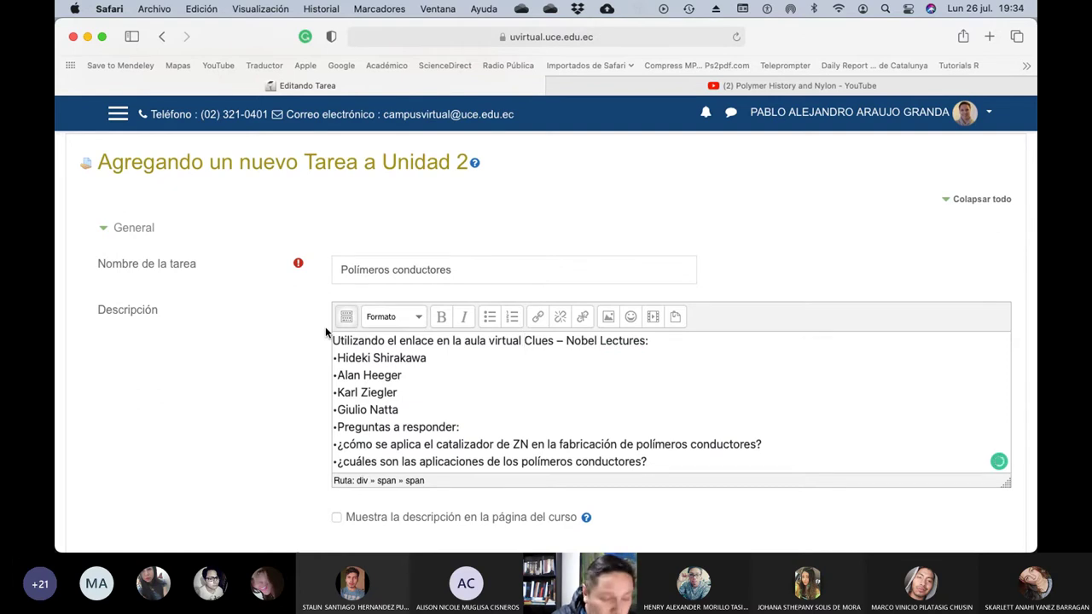
pyautogui.write('(')
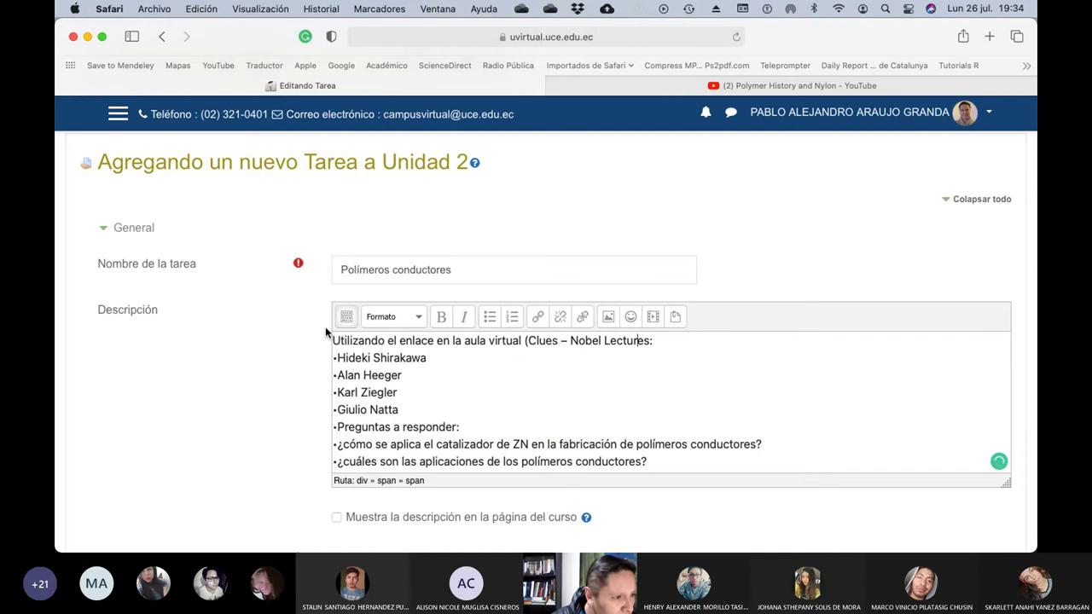
pyautogui.press('End')
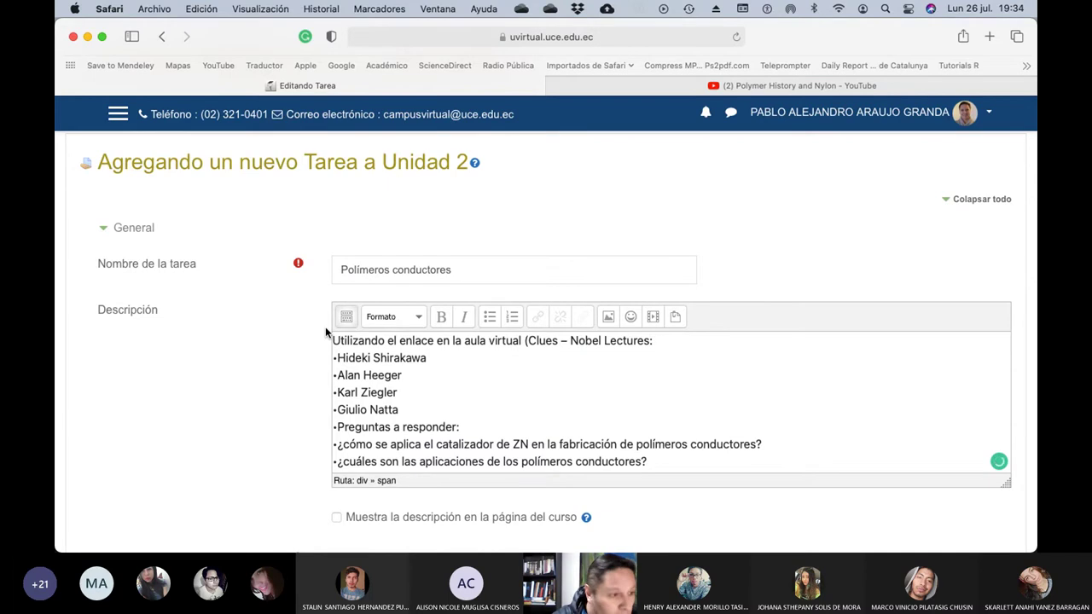
pyautogui.write(')')
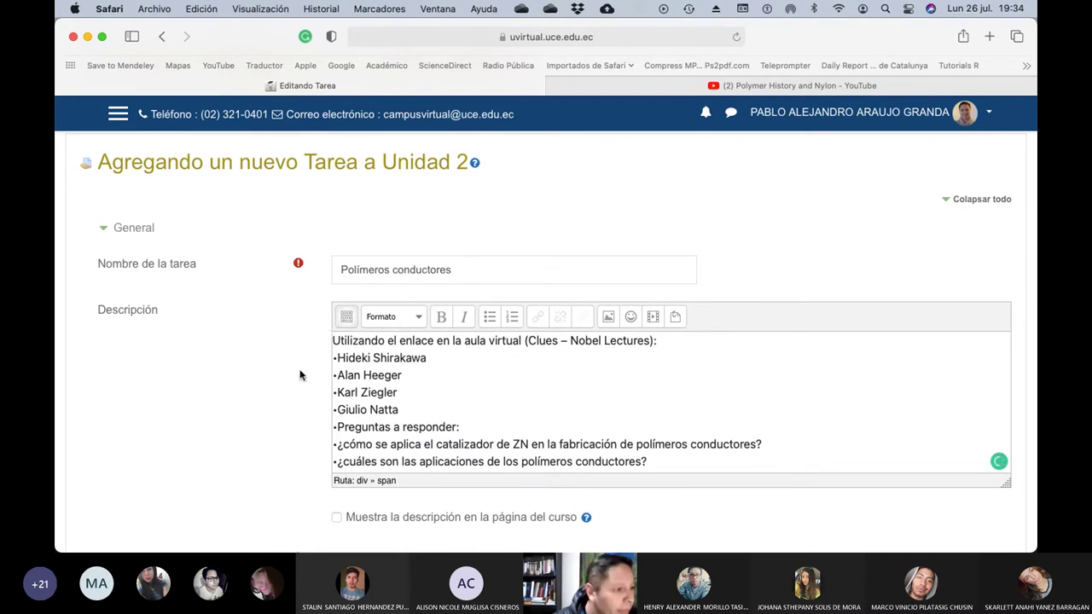
# Add a new last line to the assignment's description beginning "Prepara un documento de 1 página donde se miren las 4 respuestas"
pyautogui.write('•¿porqué se usa el acetileno? •¿qué son y cómo se obtienen poliacetilenos?')
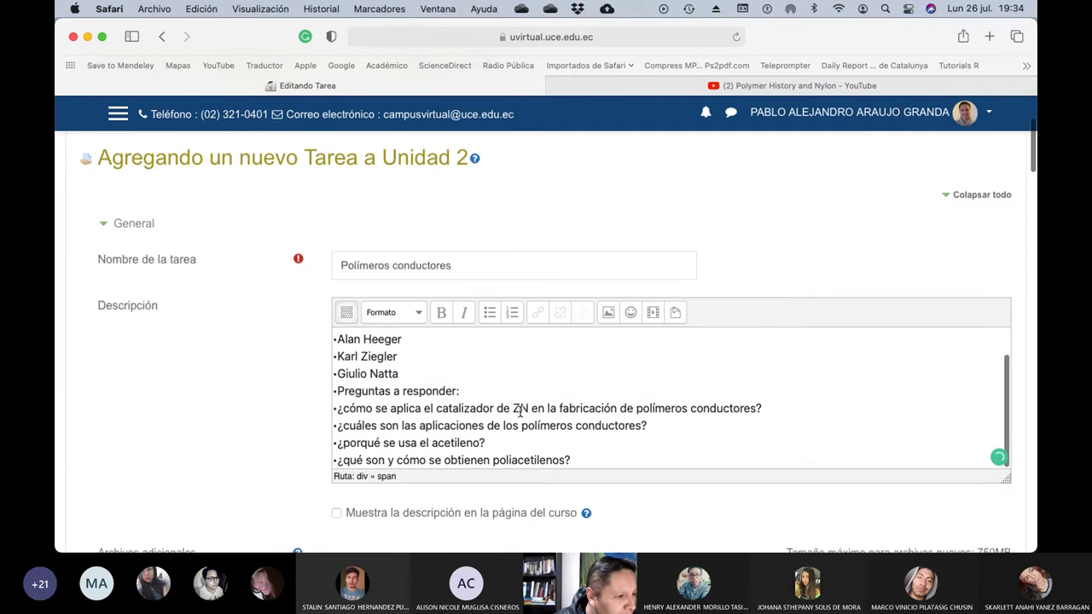
pyautogui.scroll(-1, 592, 431)
pyautogui.press('Return')
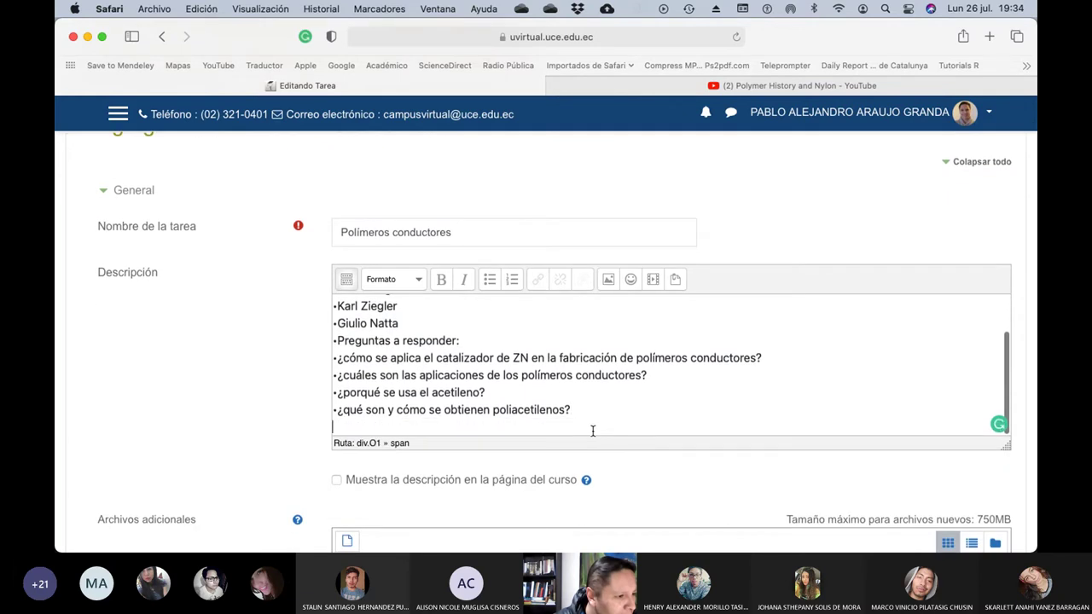
pyautogui.write('Prepara un ')
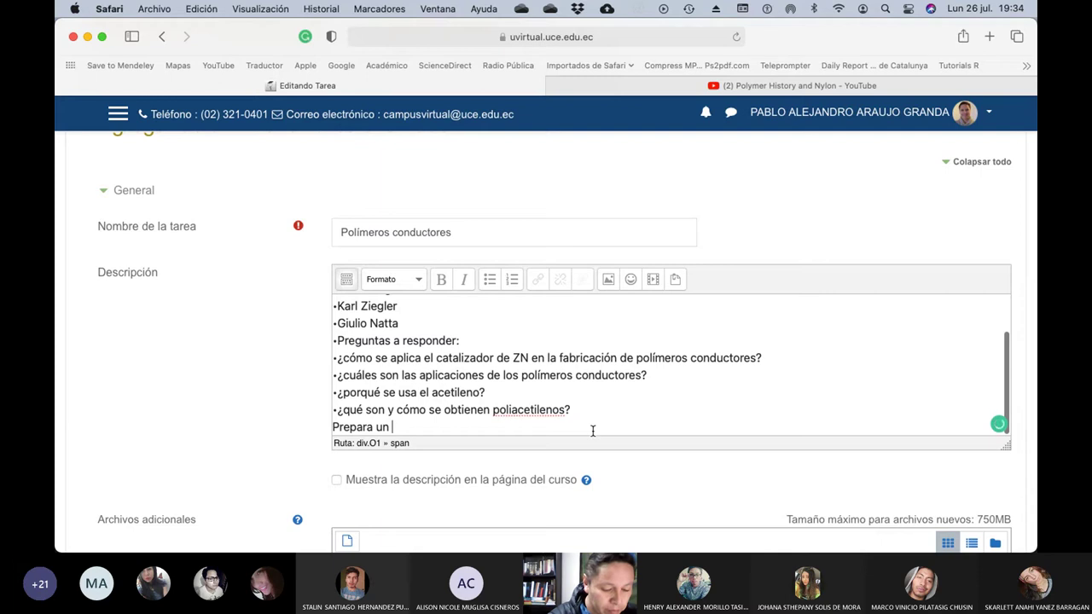
pyautogui.write('documen')
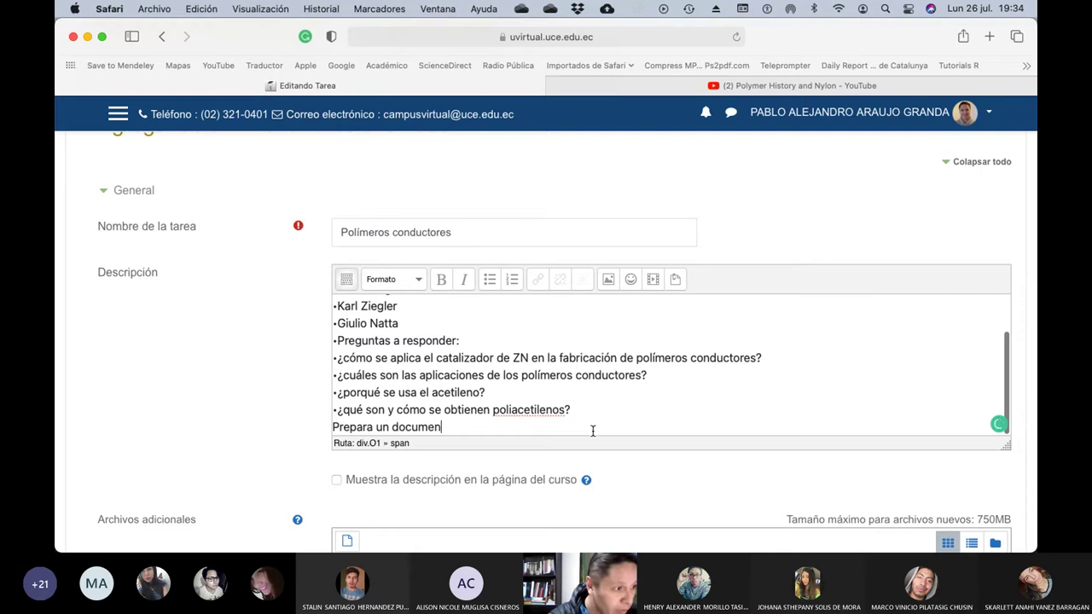
pyautogui.write('to de 1 ')
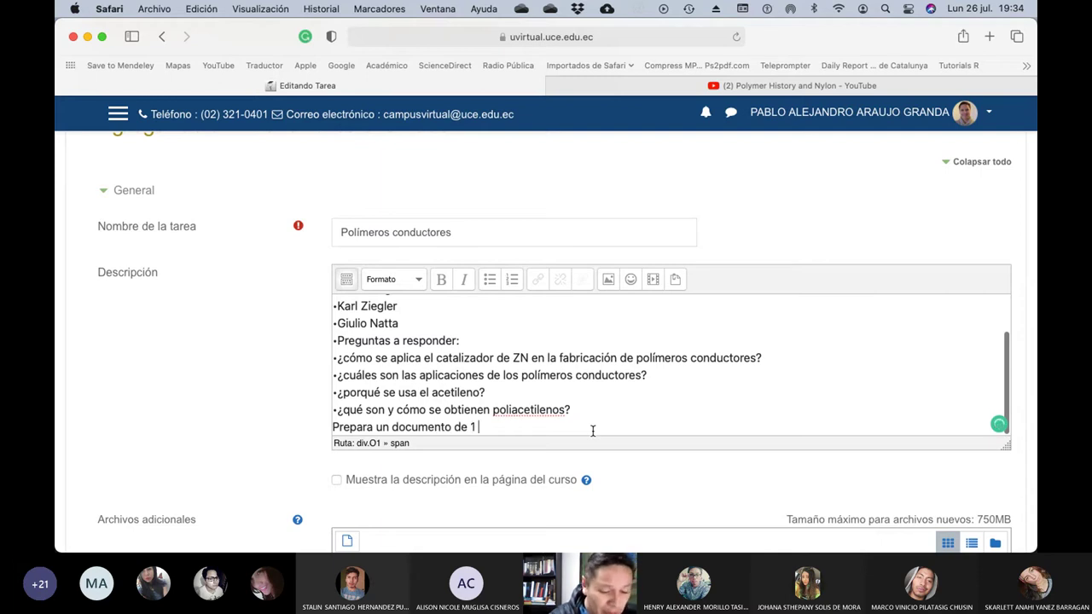
pyautogui.write('pagina')
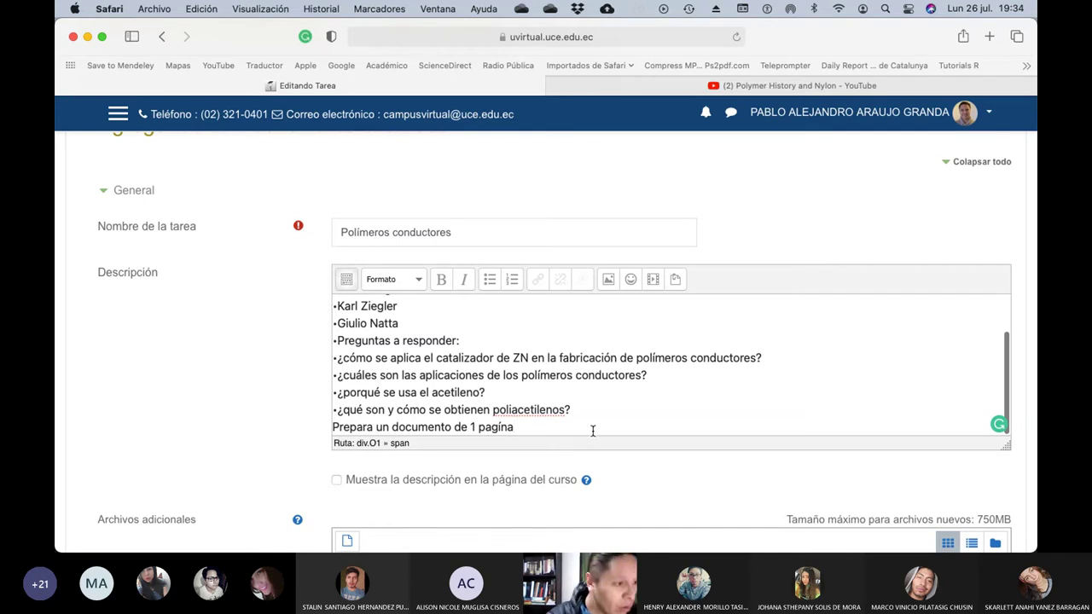
pyautogui.press('BackSpace')
pyautogui.press('BackSpace')
pyautogui.press('BackSpace')
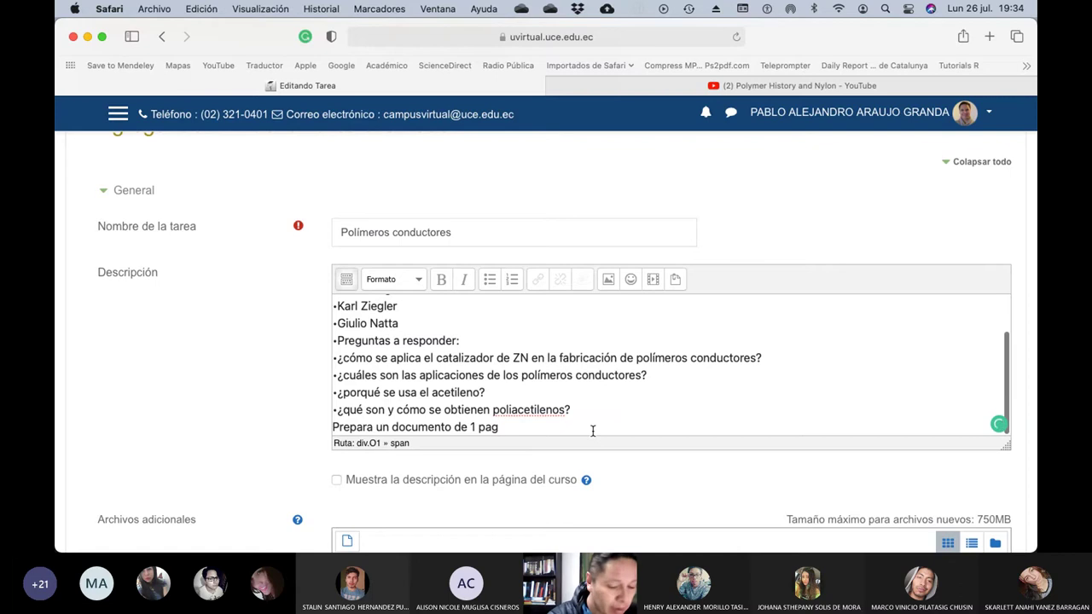
pyautogui.press('BackSpace')
pyautogui.press('BackSpace')
pyautogui.write('ña')
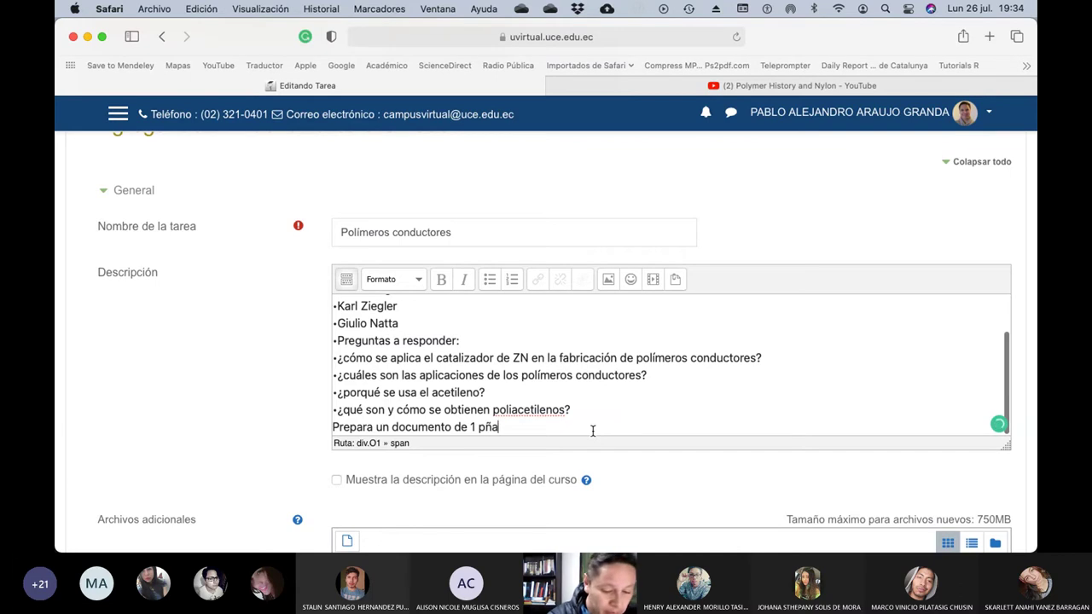
pyautogui.write('gin')
pyautogui.press('BackSpace')
pyautogui.press('BackSpace')
pyautogui.press('BackSpace')
pyautogui.press('BackSpace')
pyautogui.press('BackSpace')
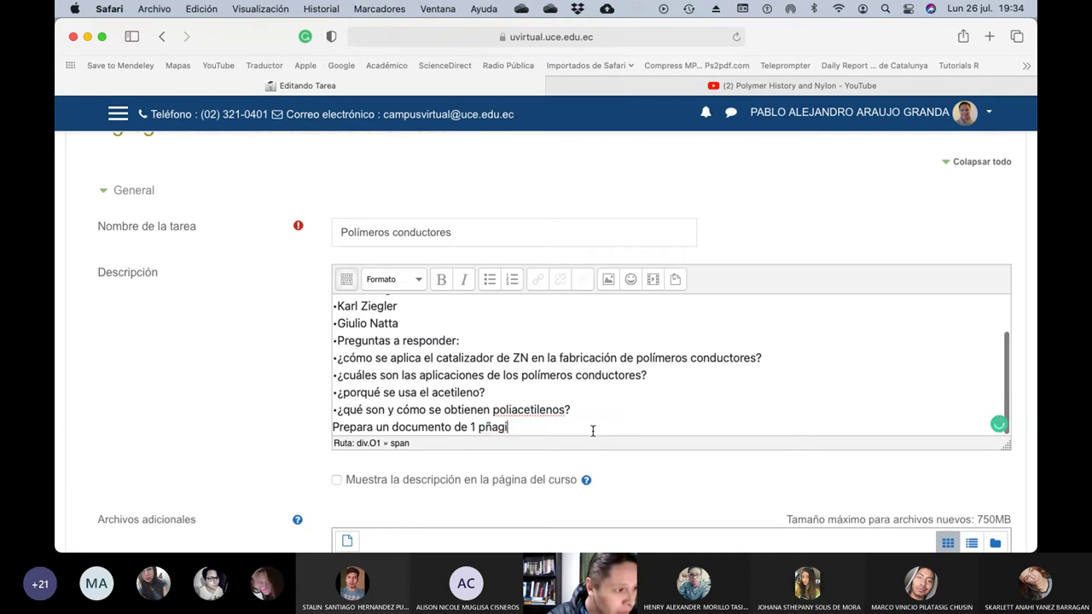
pyautogui.write('á')
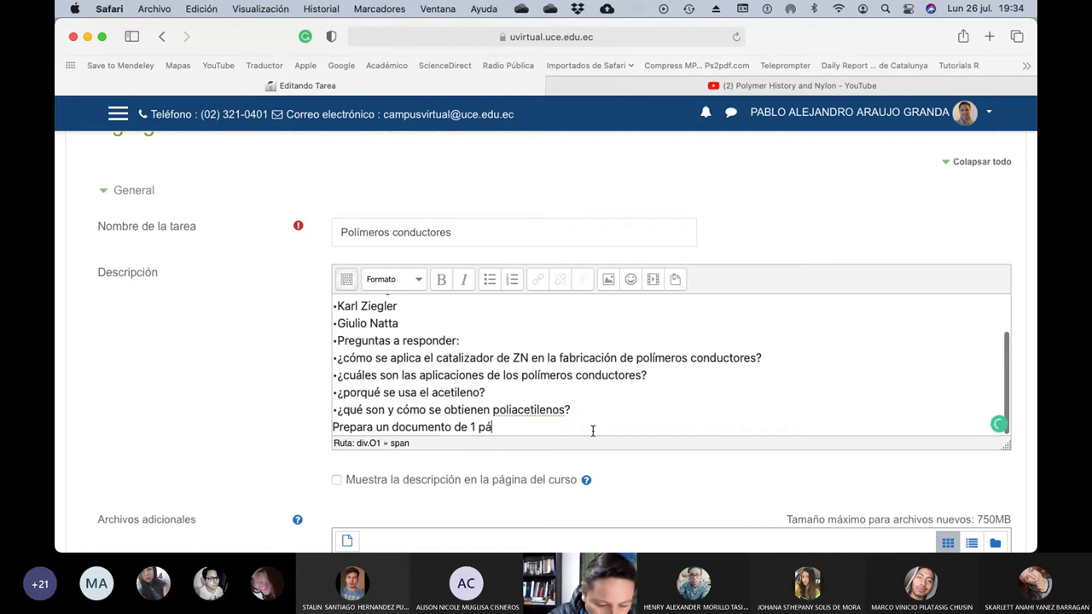
pyautogui.write('gina donde ')
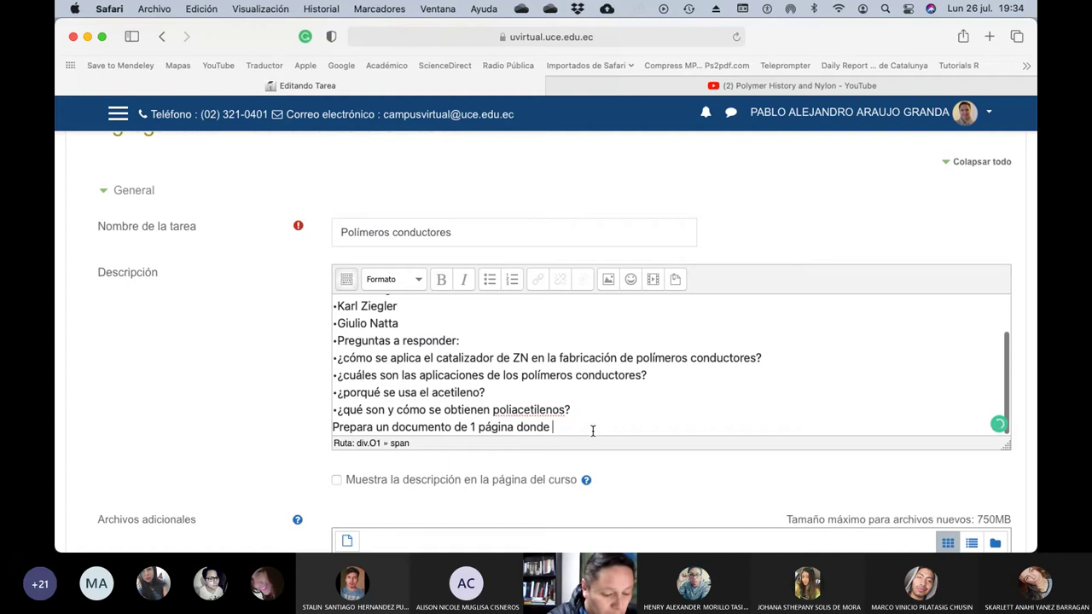
pyautogui.write('se miren las ')
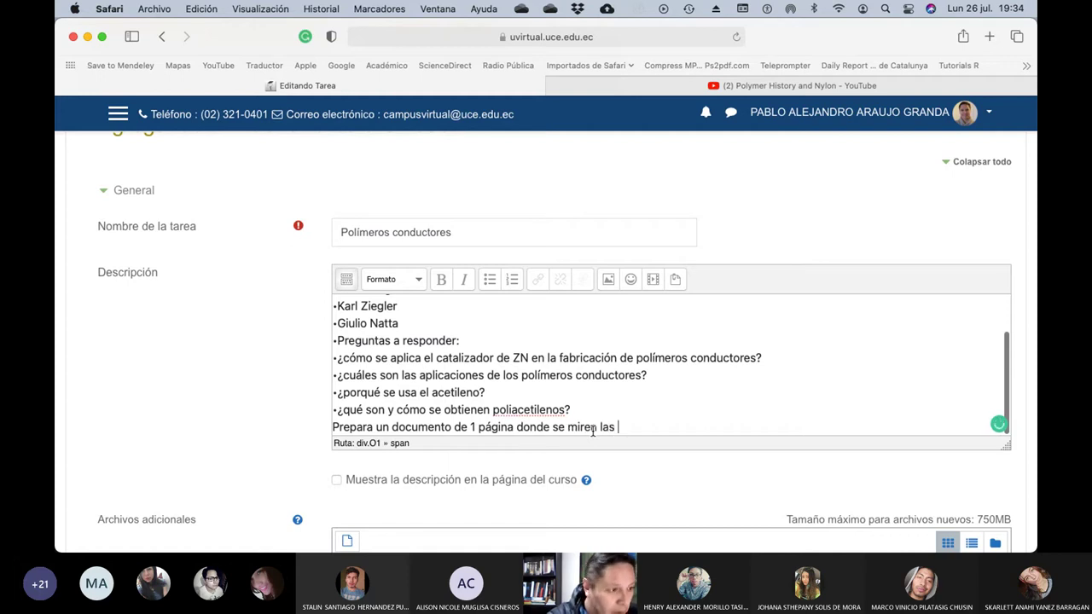
pyautogui.write('4 respuestas')
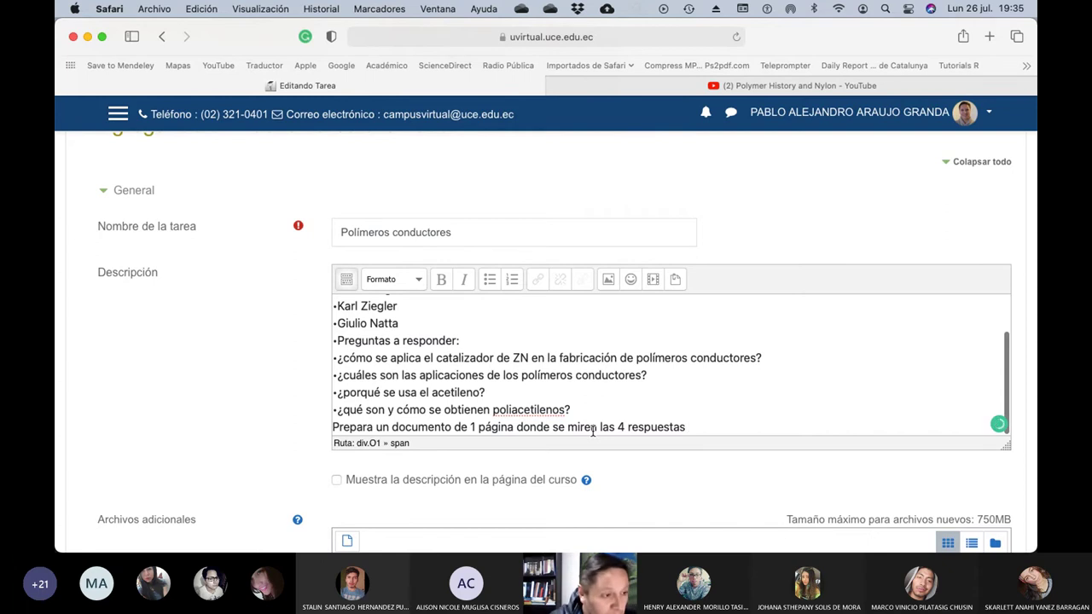
# Complete the description's last line with "a las preguntas, los conviertes en PDF y lo sube al aula virtual"
pyautogui.write('a las pregunt')
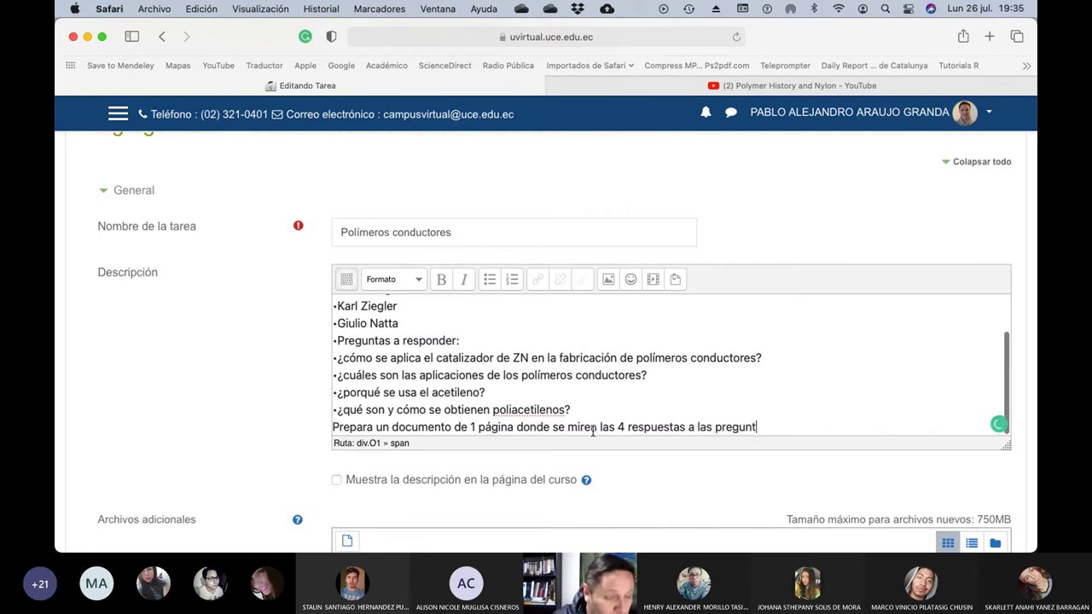
pyautogui.write('as,')
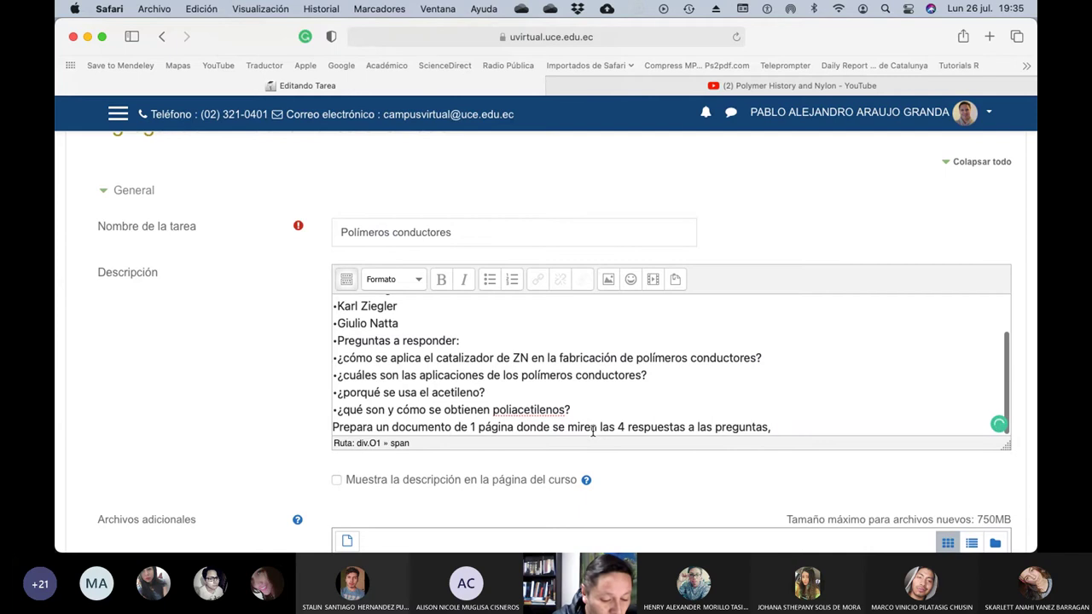
pyautogui.write(' los convier')
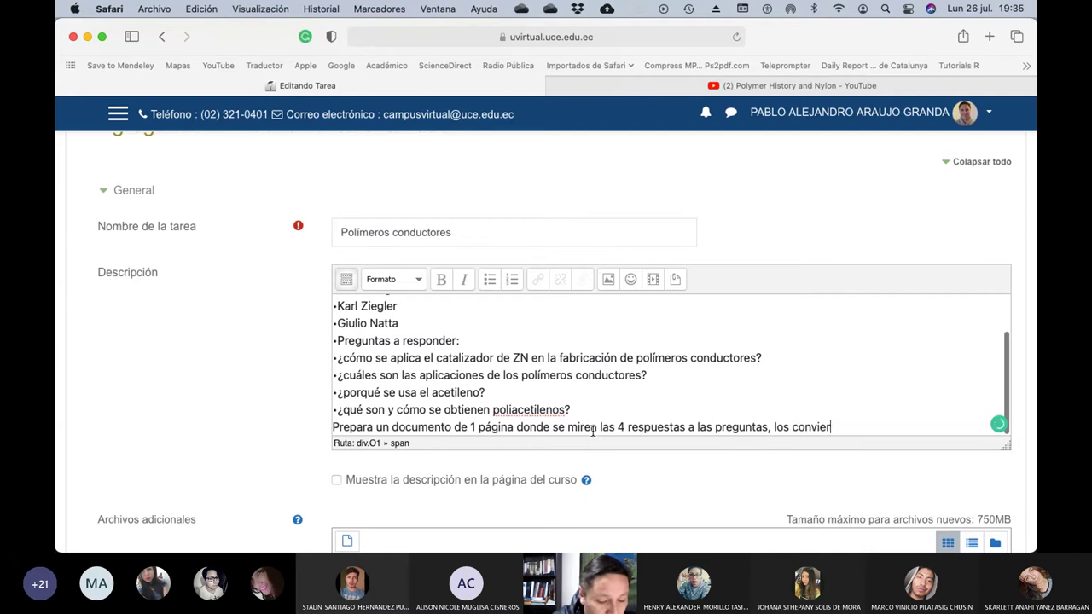
pyautogui.write('tes en PD')
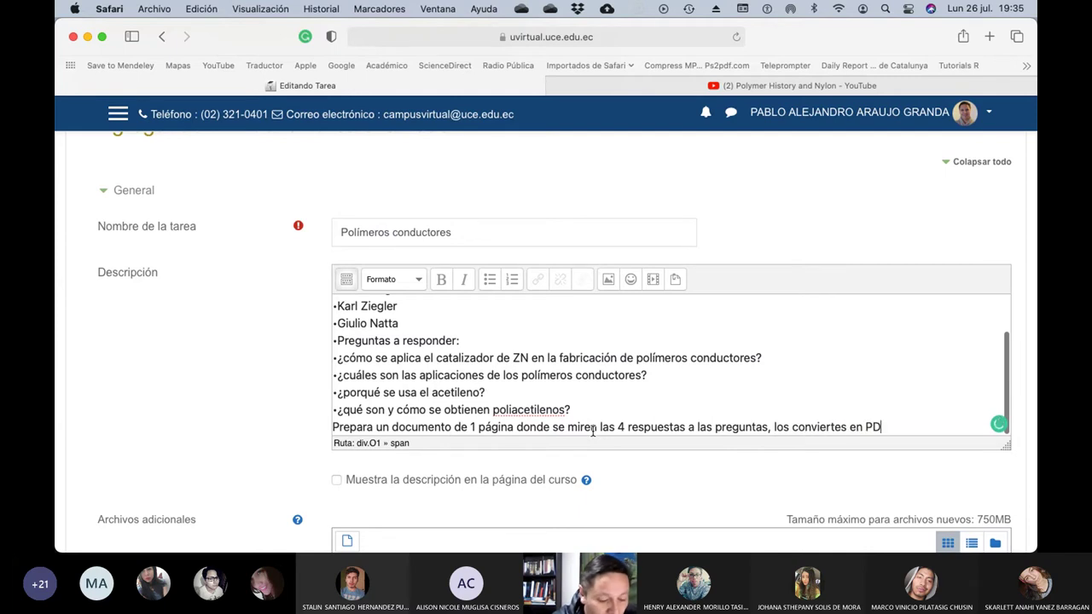
pyautogui.write('F y lo sub')
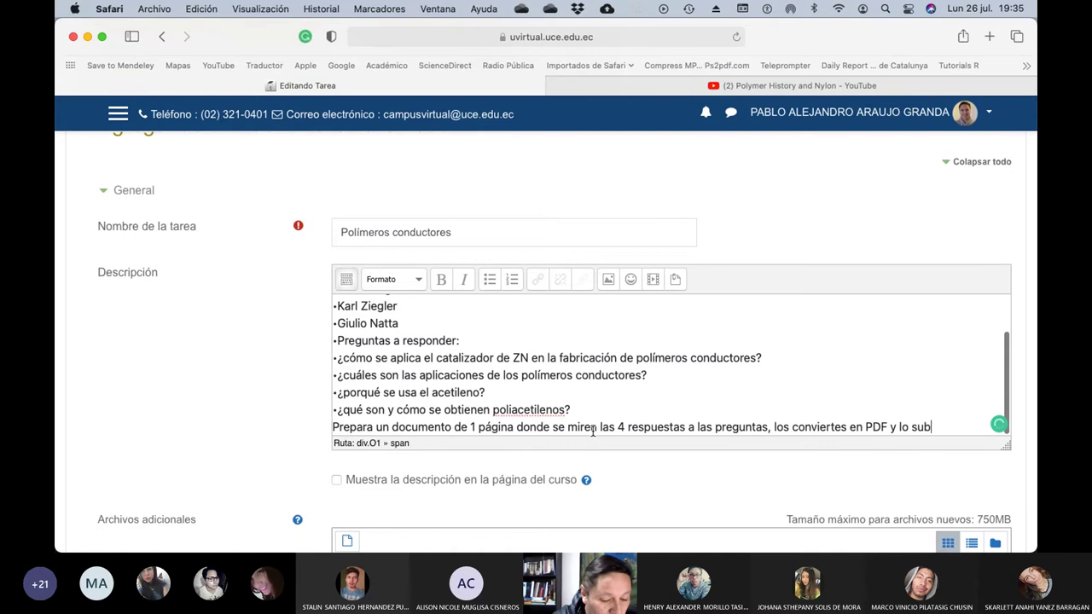
pyautogui.write('e al ag')
pyautogui.press('BackSpace')
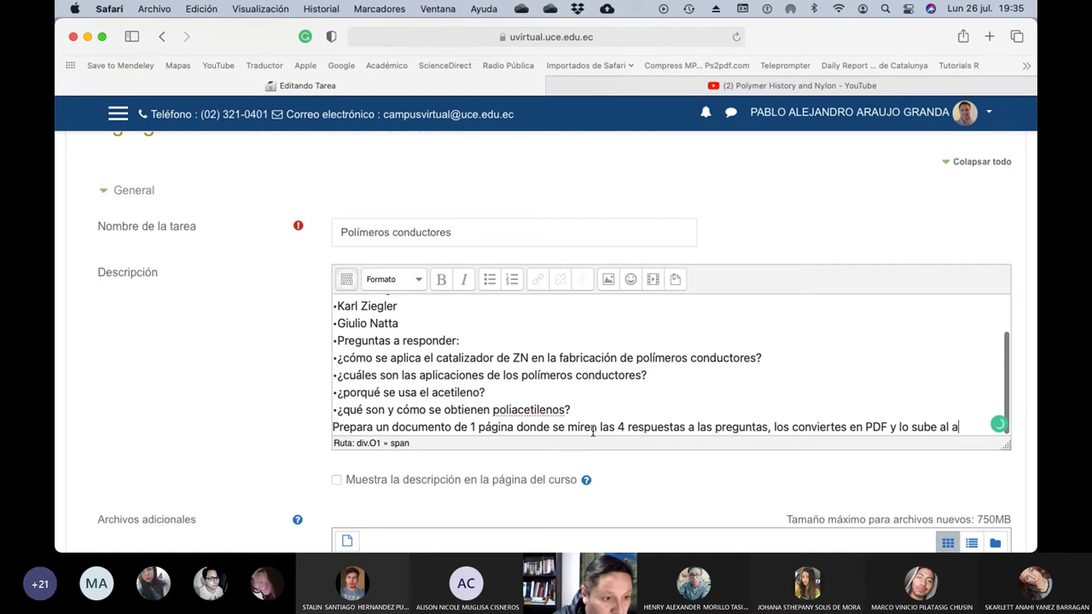
pyautogui.write('ula vir')
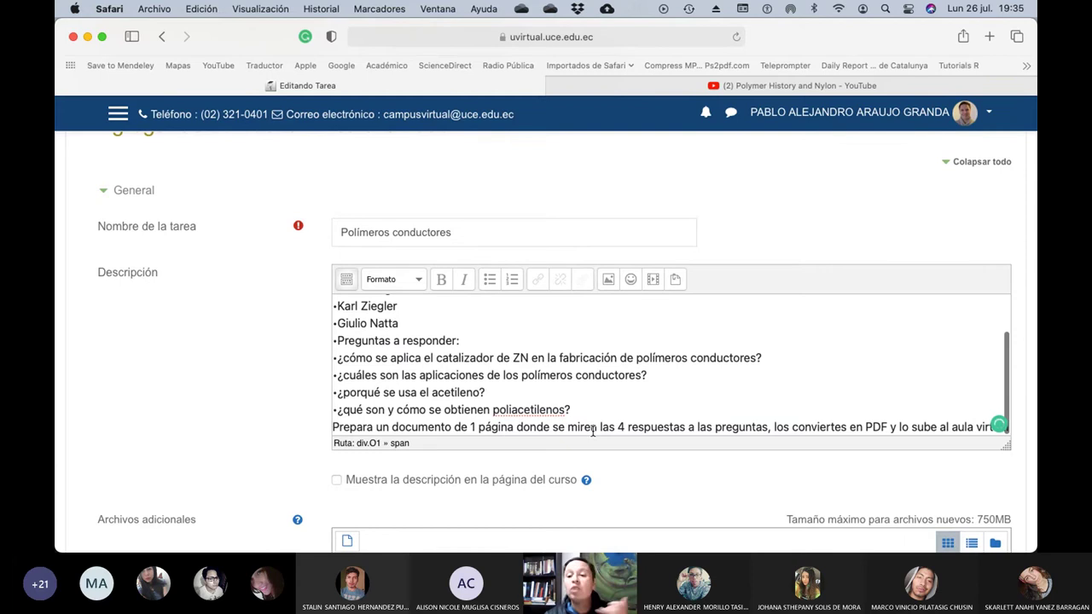
# Review the assignment's Disponibilidad dates, and switch to PowerPoint to check the topic on the "Little Homework" slide
pyautogui.scroll(-10, 557, 419)
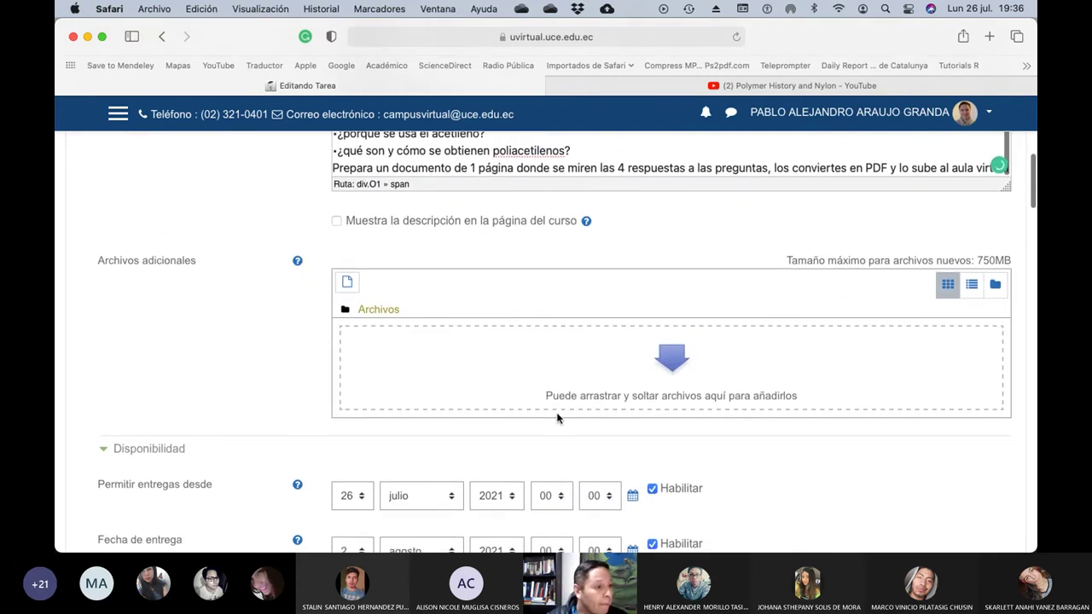
pyautogui.scroll(-3, 557, 419)
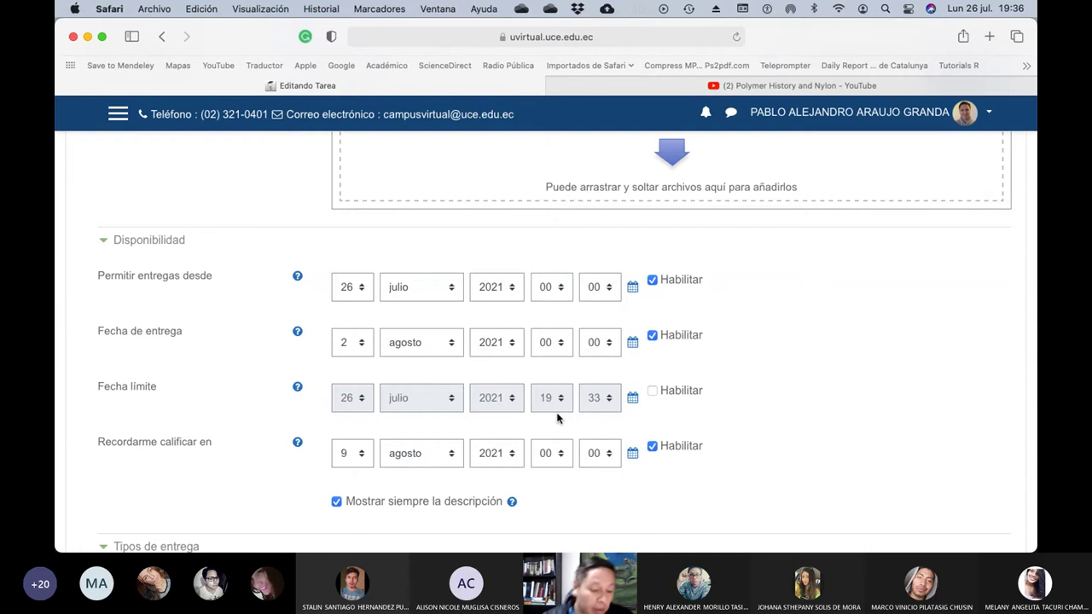
pyautogui.press('super+Tab')
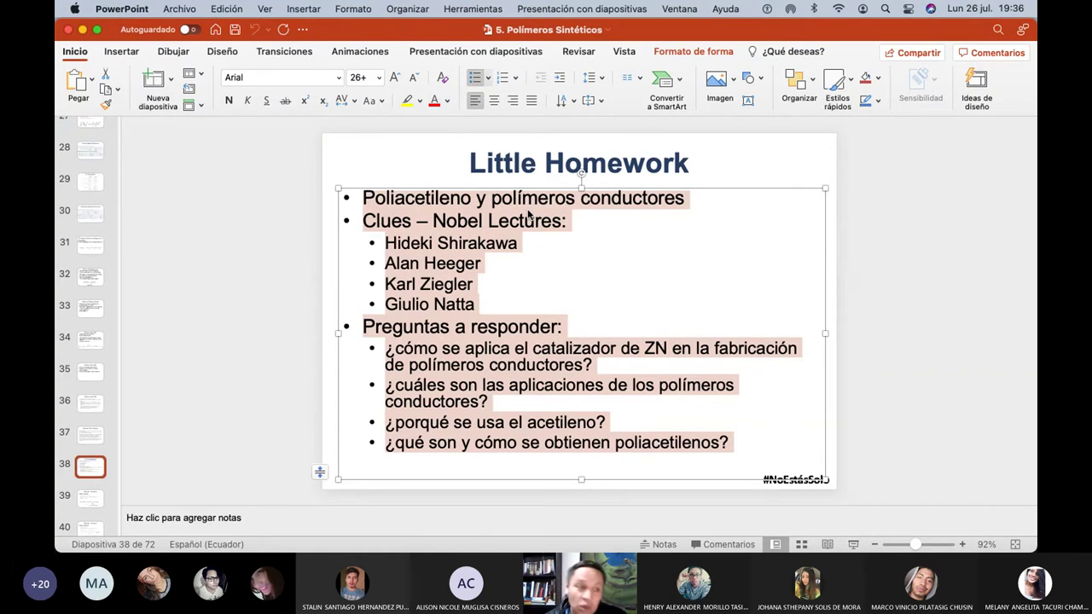
# Return to Safari and extend the assignment's name to "Poliacetileno y Polímeros conductores"
pyautogui.press('super+Tab')
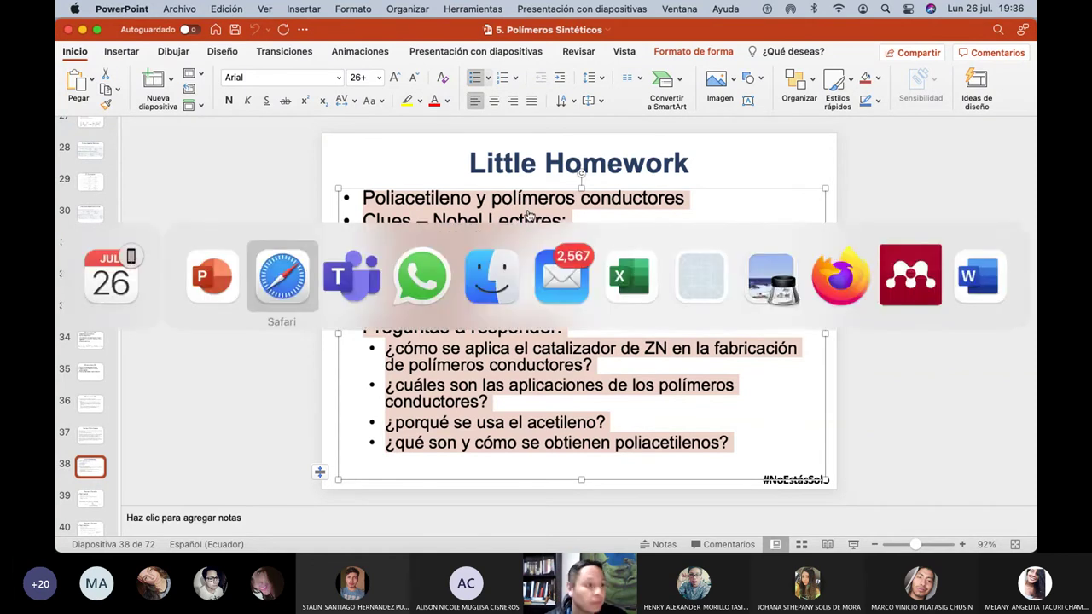
pyautogui.scroll(10, 461, 268)
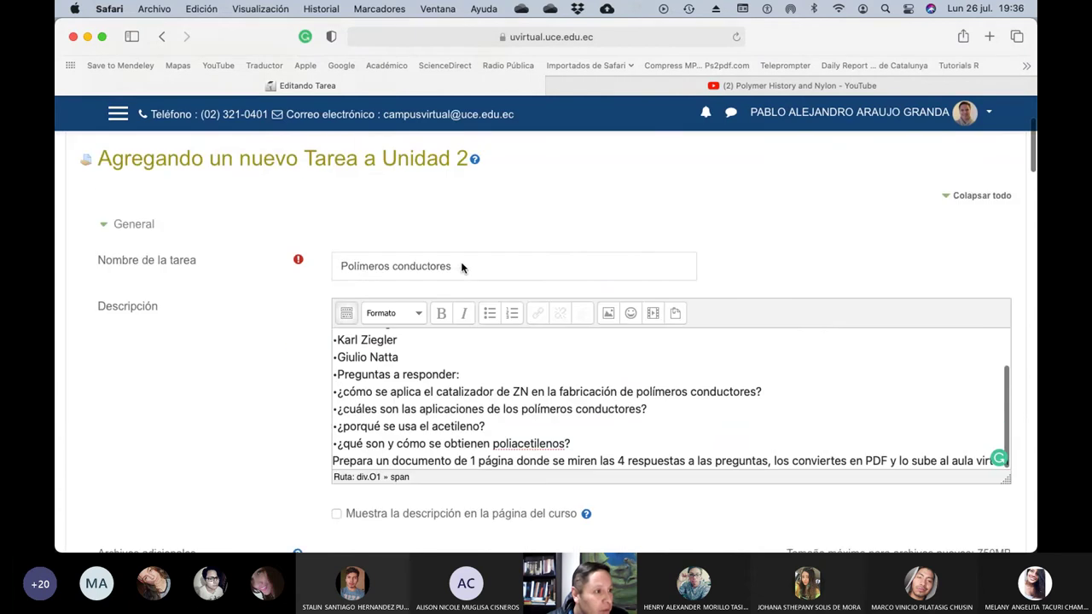
pyautogui.click(341, 267)
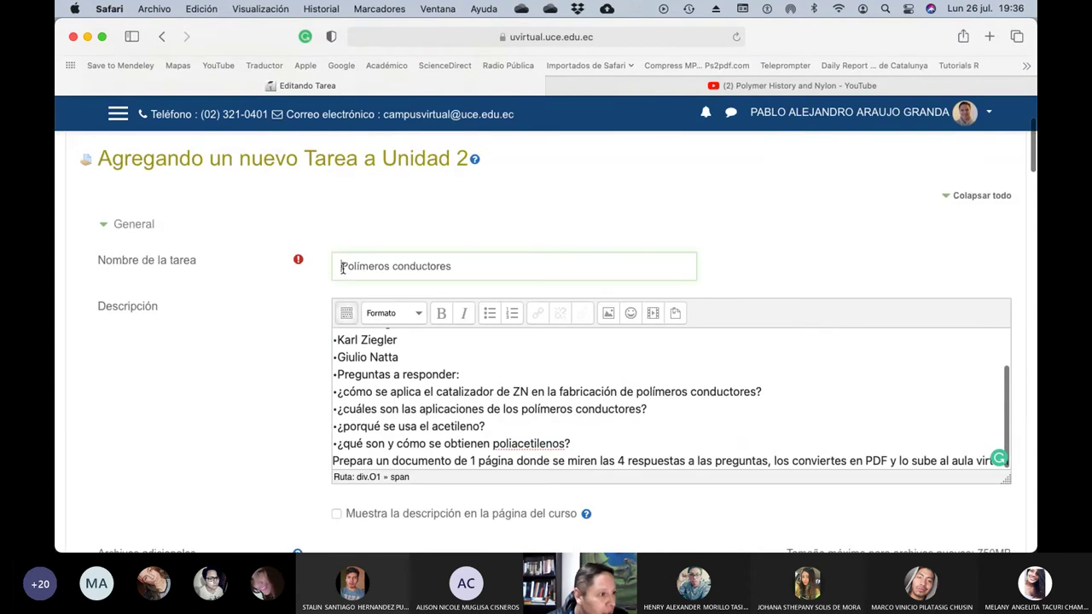
pyautogui.write('Po')
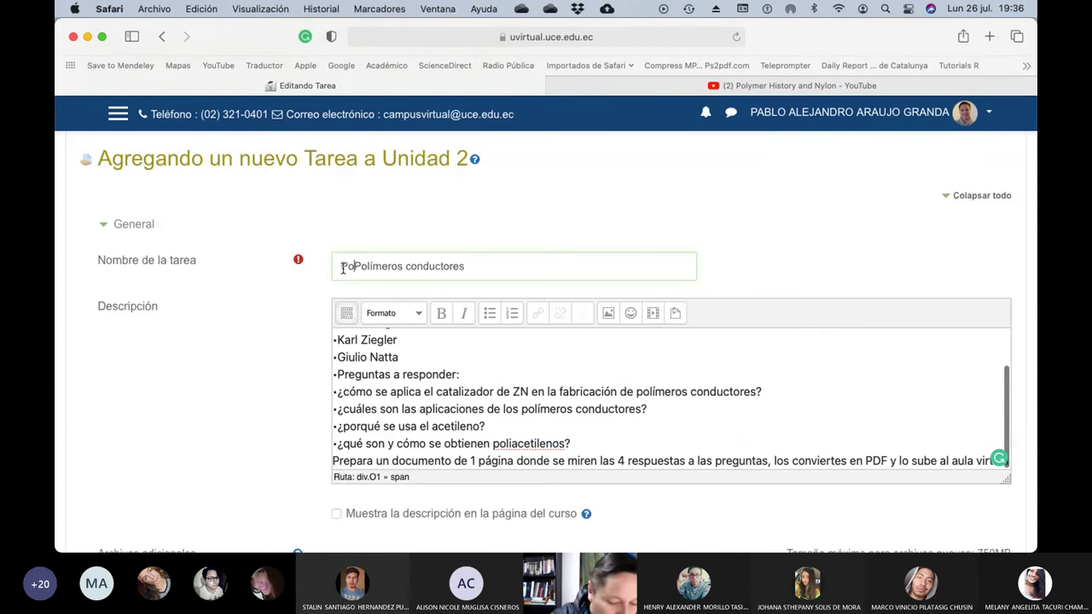
pyautogui.write('liacetileno ')
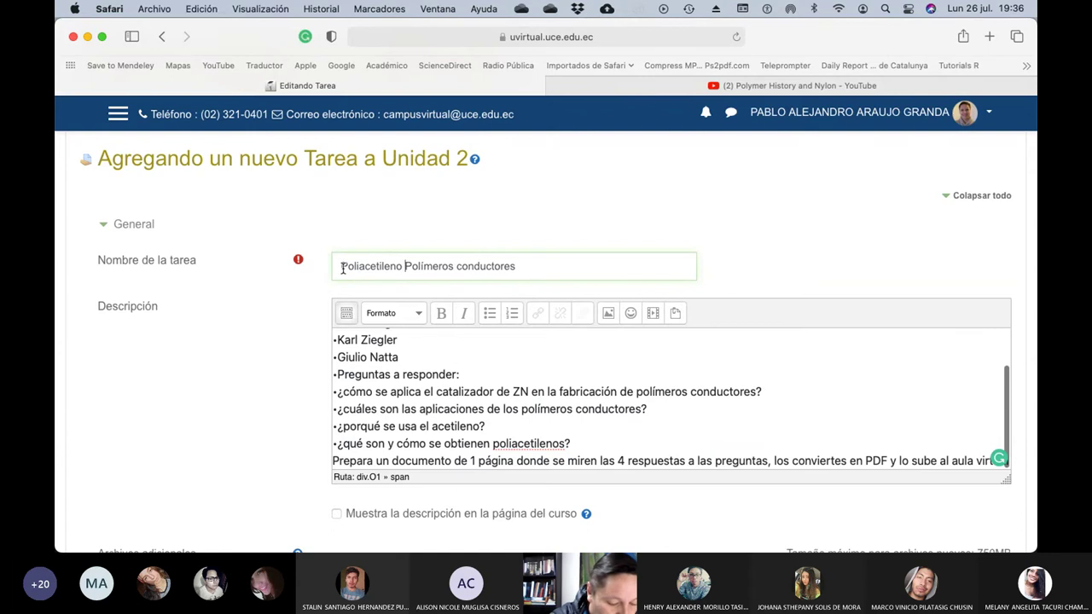
pyautogui.write('y')
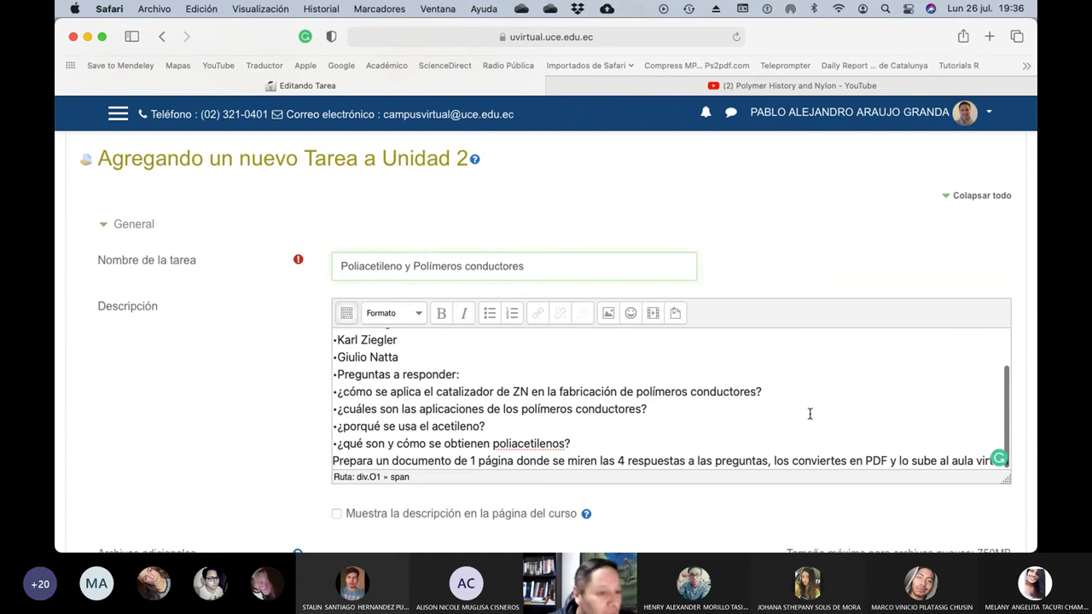
# Add a new last line to the assignment's description reading "Ojo: No copies de la Wikipedia las respuestas"
pyautogui.scroll(-3, 811, 414)
pyautogui.click(925, 361)
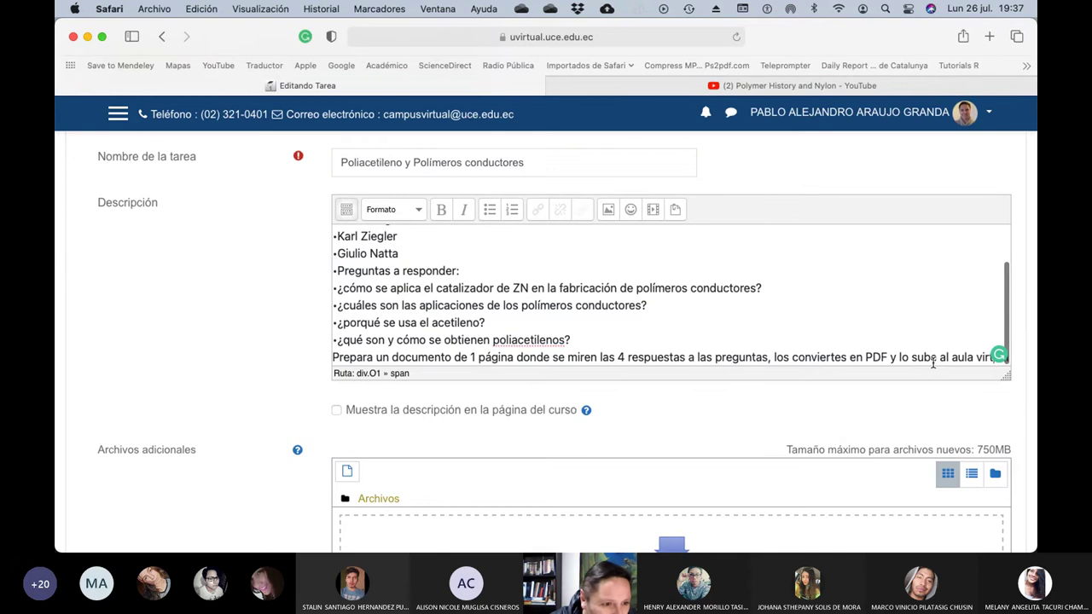
pyautogui.press('Return')
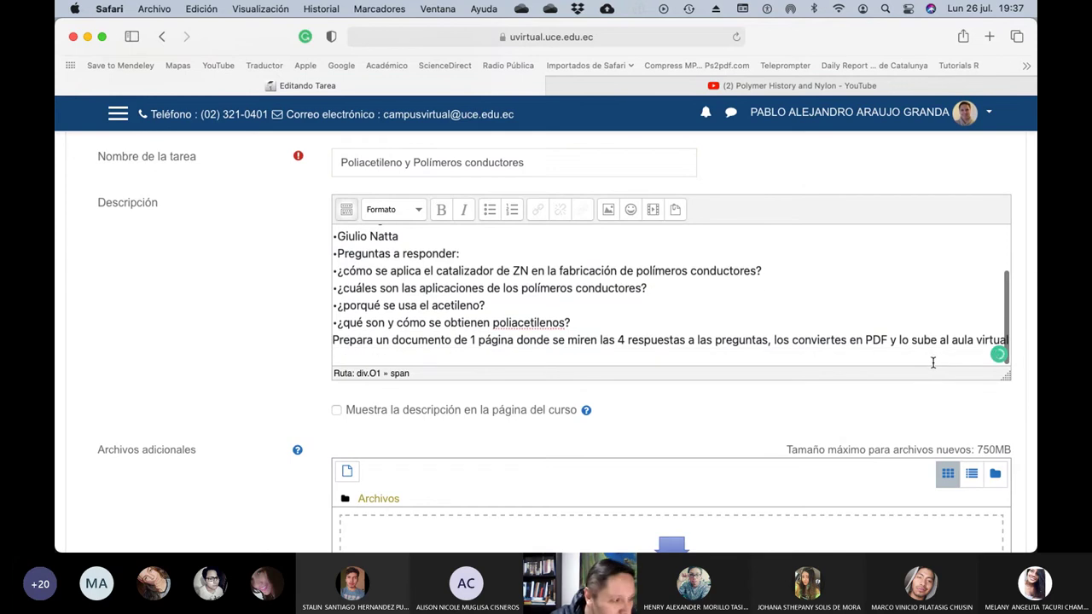
pyautogui.write('Ojo: No c')
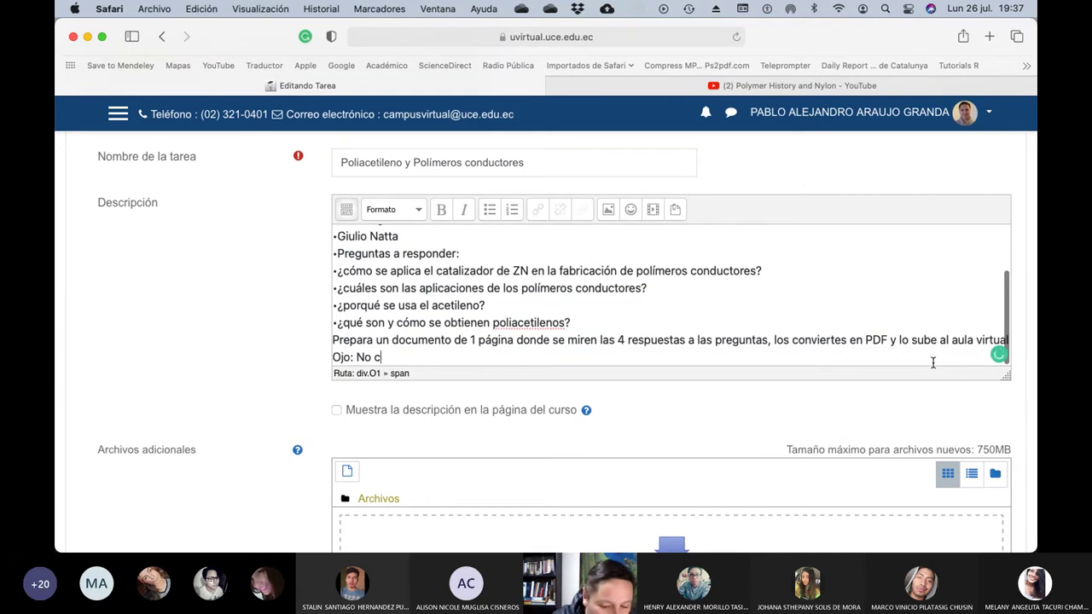
pyautogui.write('opies de la')
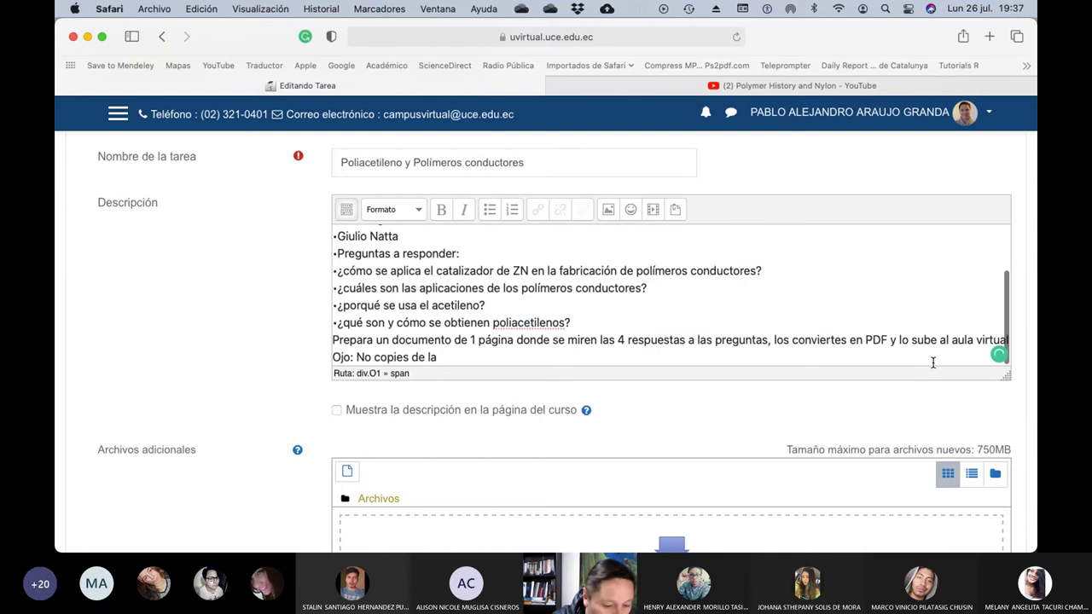
pyautogui.write(' Wikipedia l')
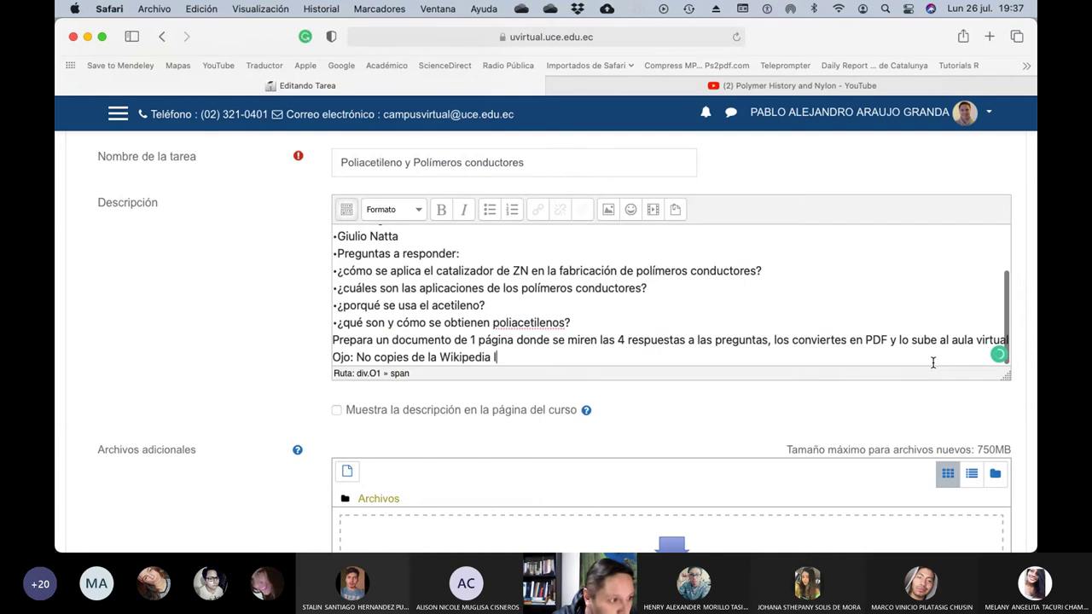
pyautogui.write('as respuestas')
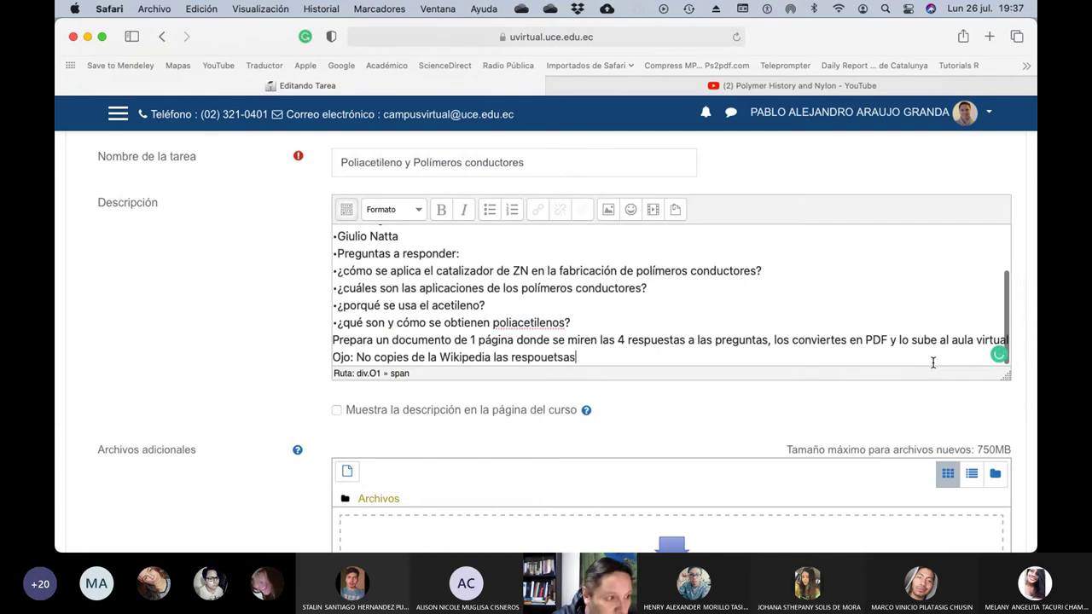
pyautogui.press('BackSpace')
pyautogui.press('BackSpace')
pyautogui.press('BackSpace')
pyautogui.press('BackSpace')
pyautogui.press('BackSpace')
pyautogui.press('BackSpace')
pyautogui.write('uestas')
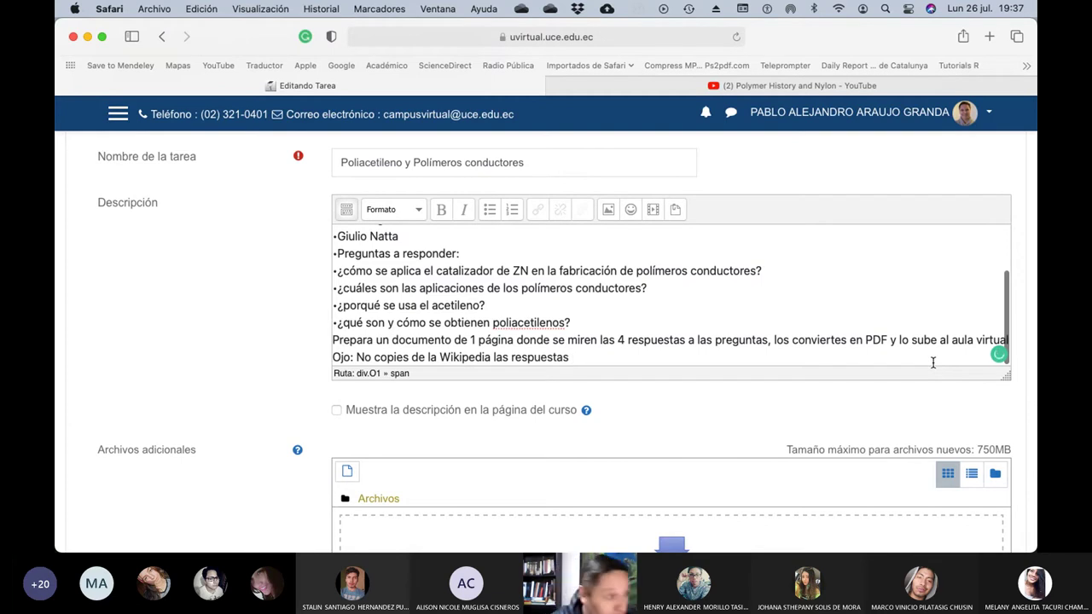
# Continue the description's last line with the parenthetical remark "(estas ya las he leído)"
pyautogui.write('(estas ya las ')
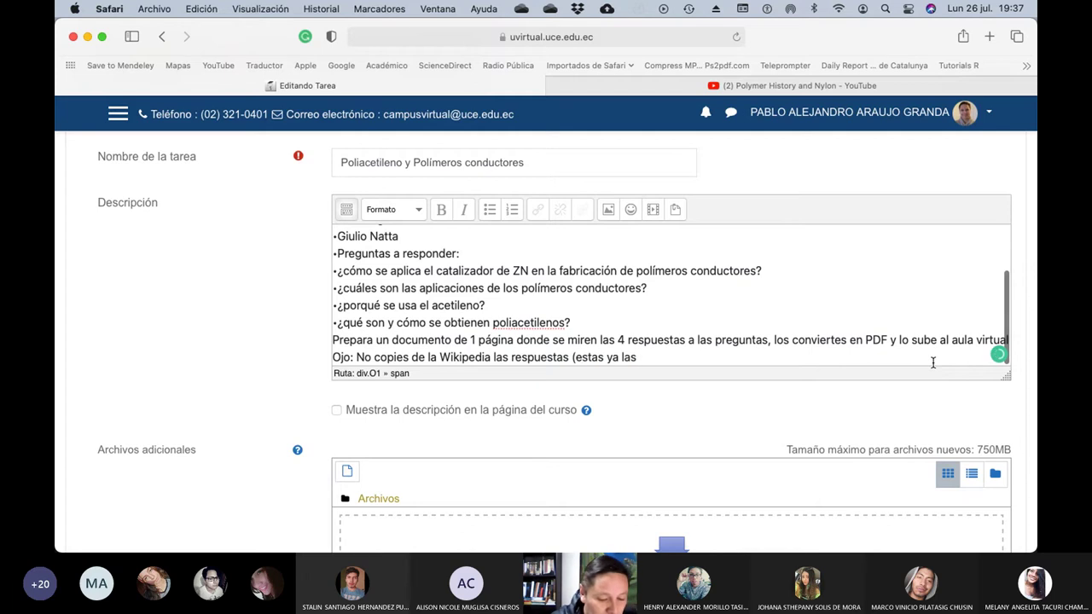
pyautogui.write('he leñido)')
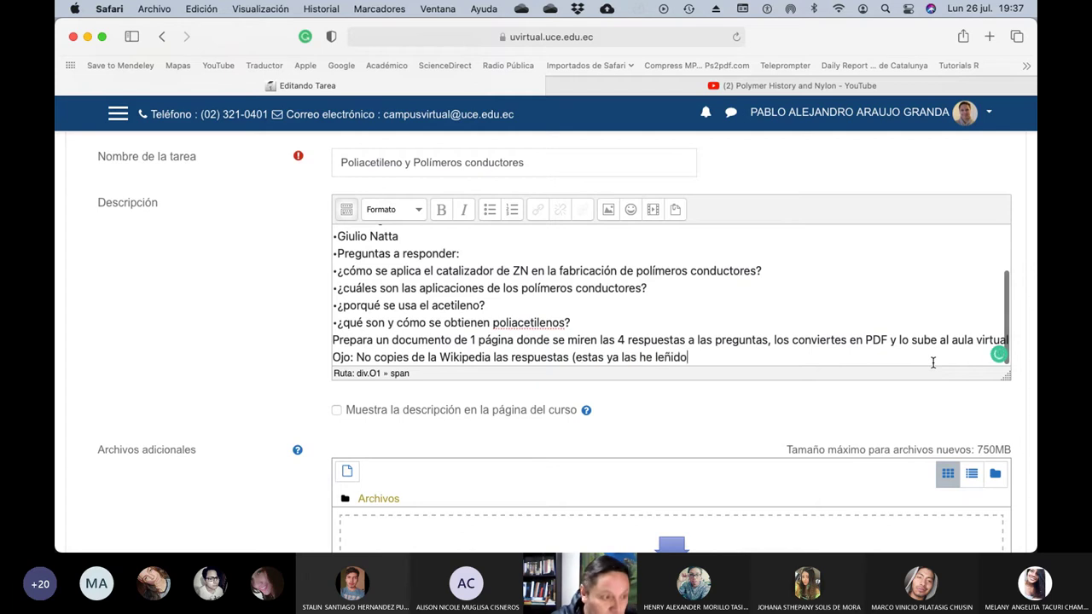
pyautogui.press('BackSpace')
pyautogui.press('BackSpace')
pyautogui.press('BackSpace')
pyautogui.press('BackSpace')
pyautogui.press('BackSpace')
pyautogui.press('BackSpace')
pyautogui.press('BackSpace')
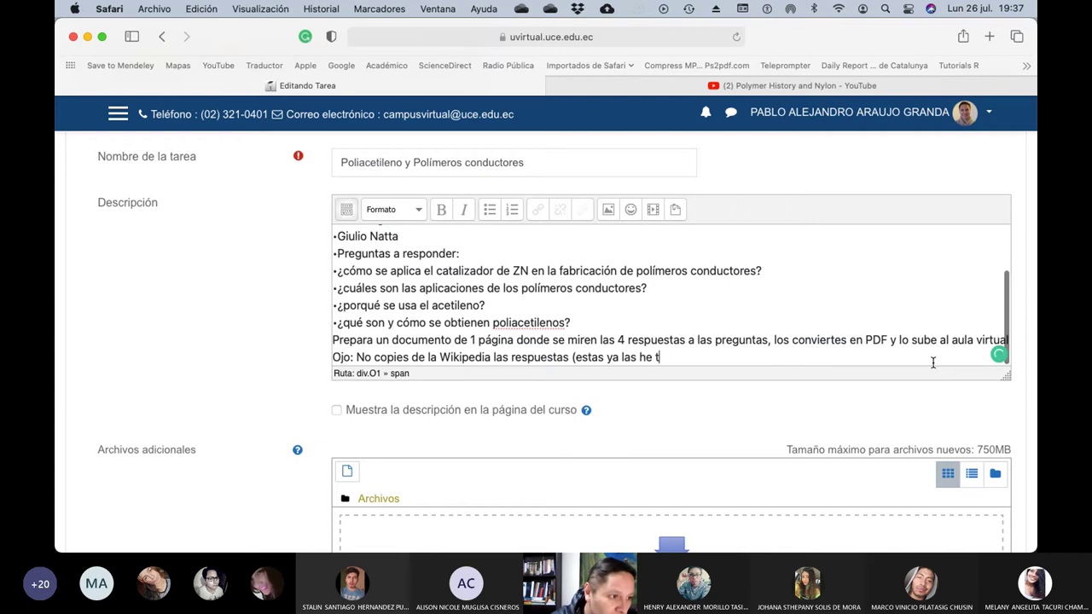
pyautogui.write('leñido')
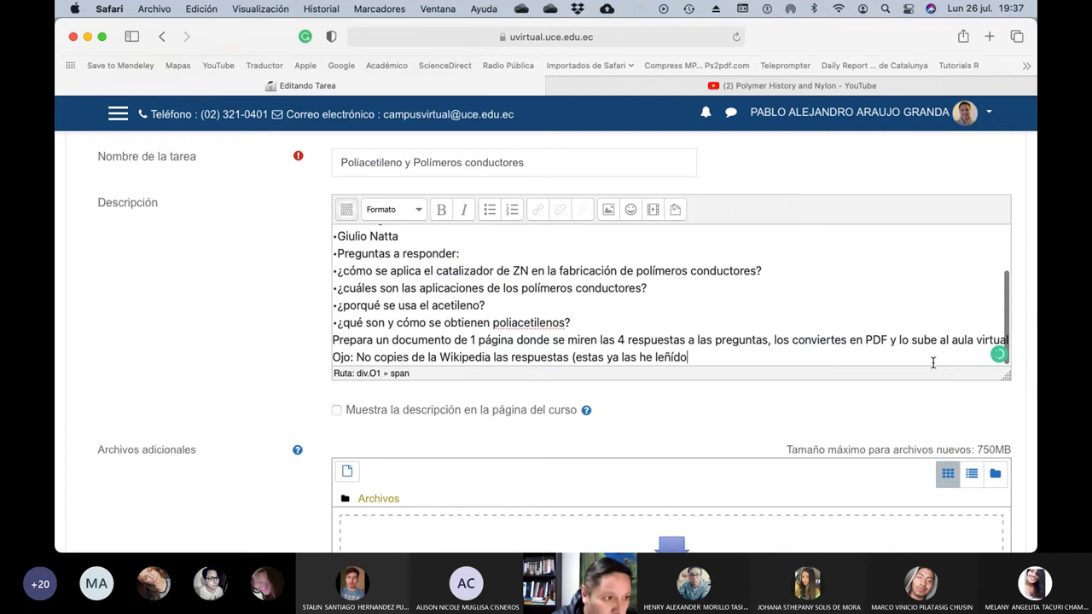
pyautogui.press('BackSpace')
pyautogui.press('BackSpace')
pyautogui.press('BackSpace')
pyautogui.press('BackSpace')
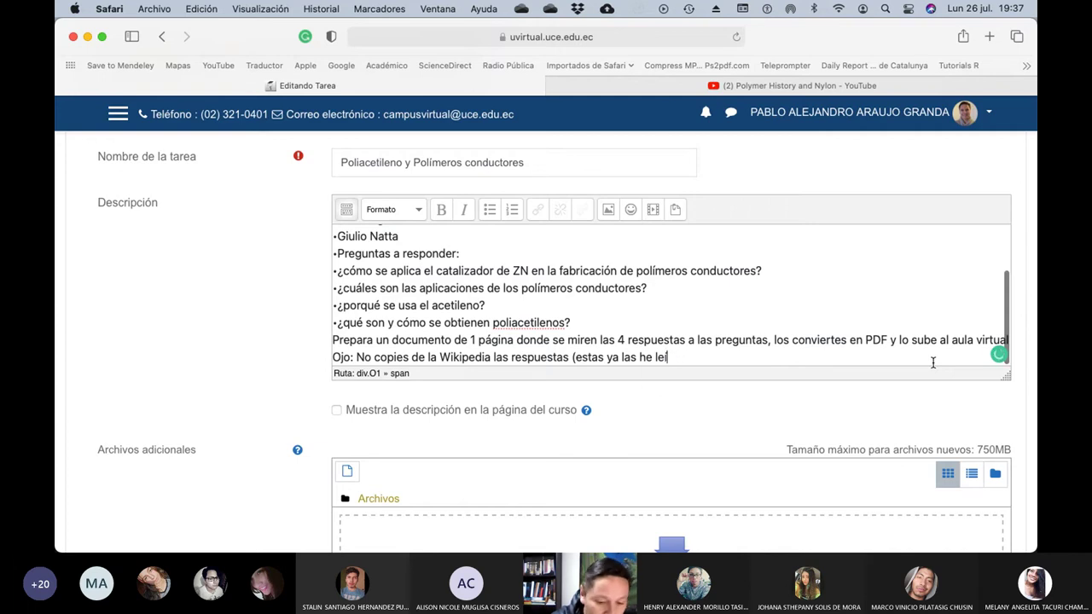
pyautogui.write('ído)')
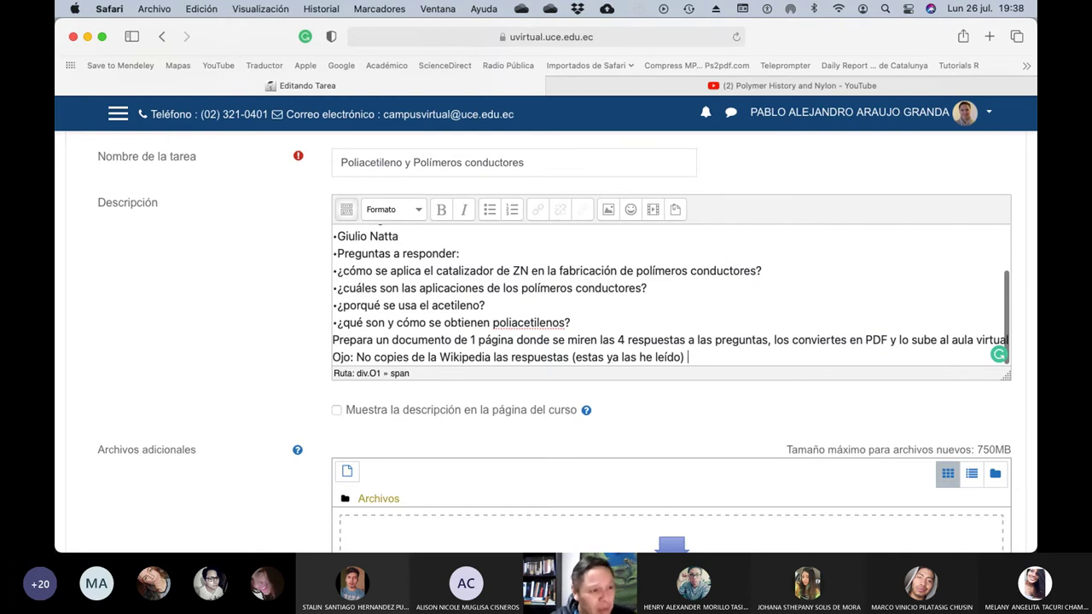
# Finish the description's last line with "porfavor, mira los videos." and select the word "porfavor"
pyautogui.write('por')
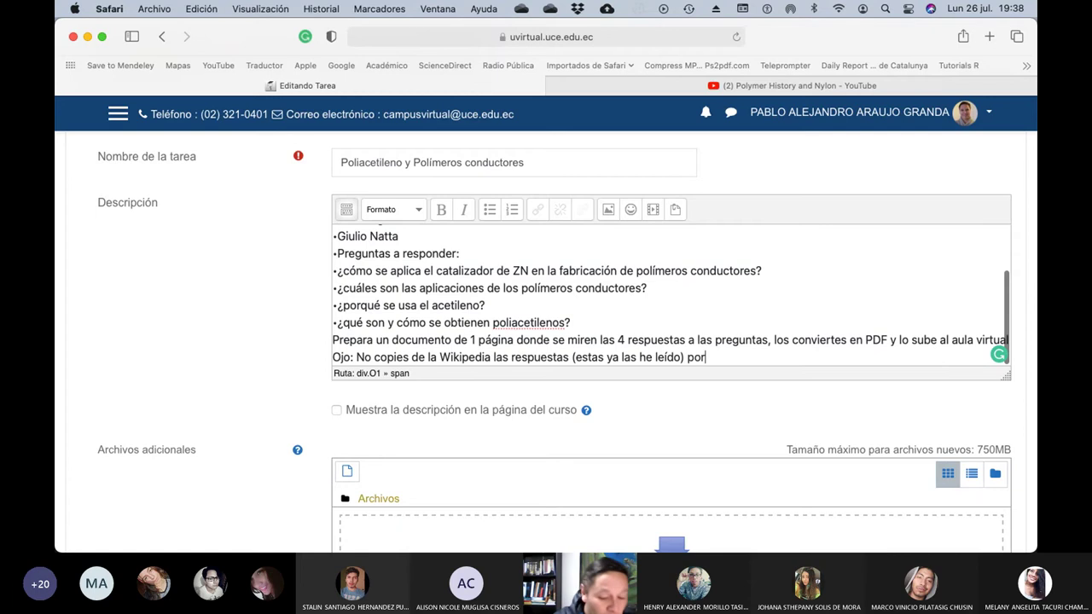
pyautogui.write('favor, mira los')
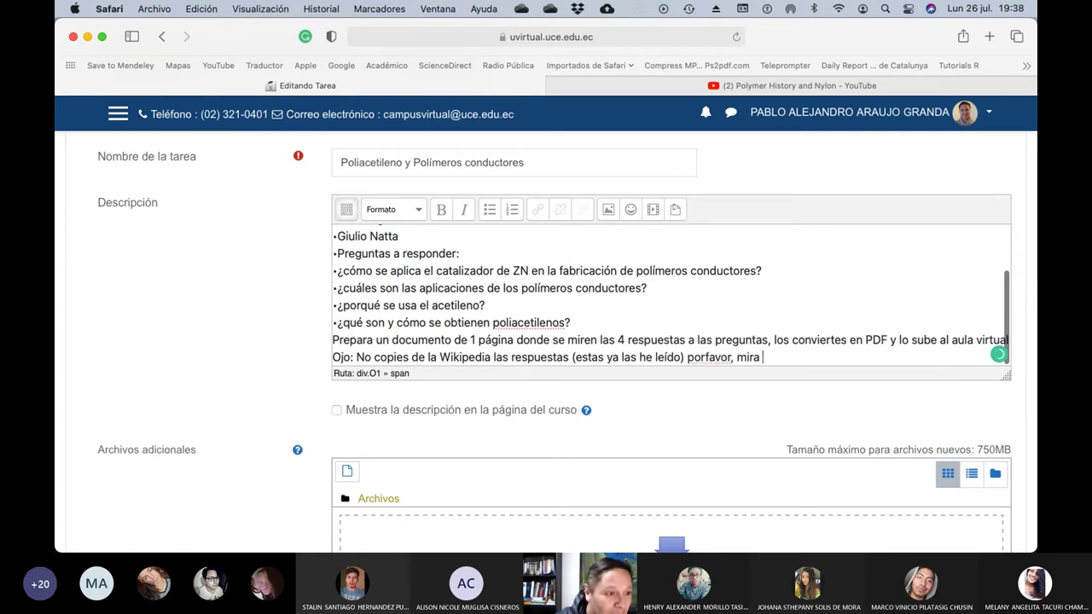
pyautogui.write(' vieo')
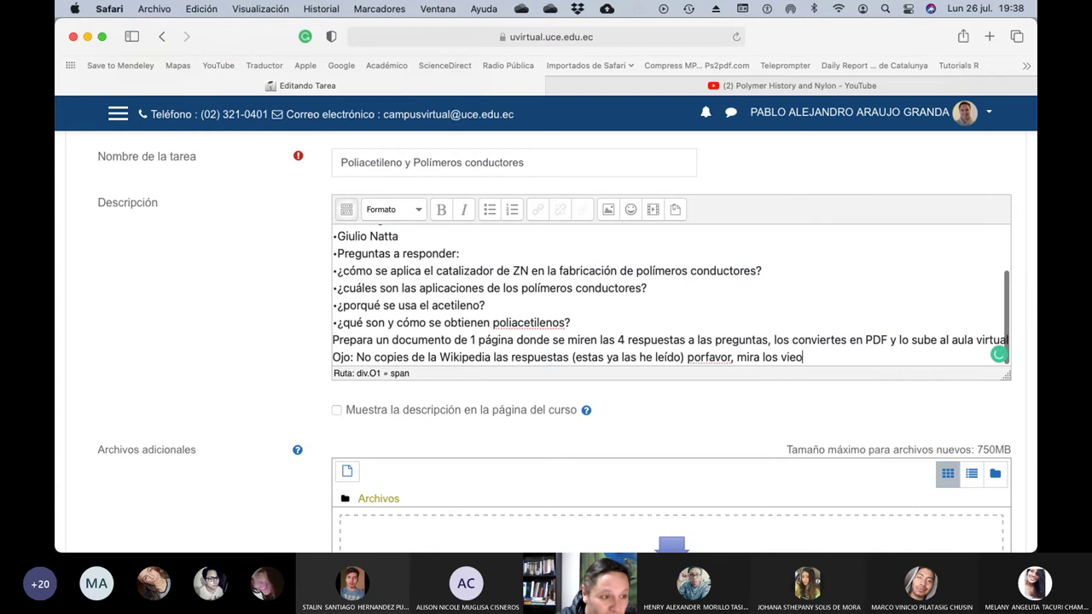
pyautogui.press('BackSpace')
pyautogui.press('BackSpace')
pyautogui.write('deos.')
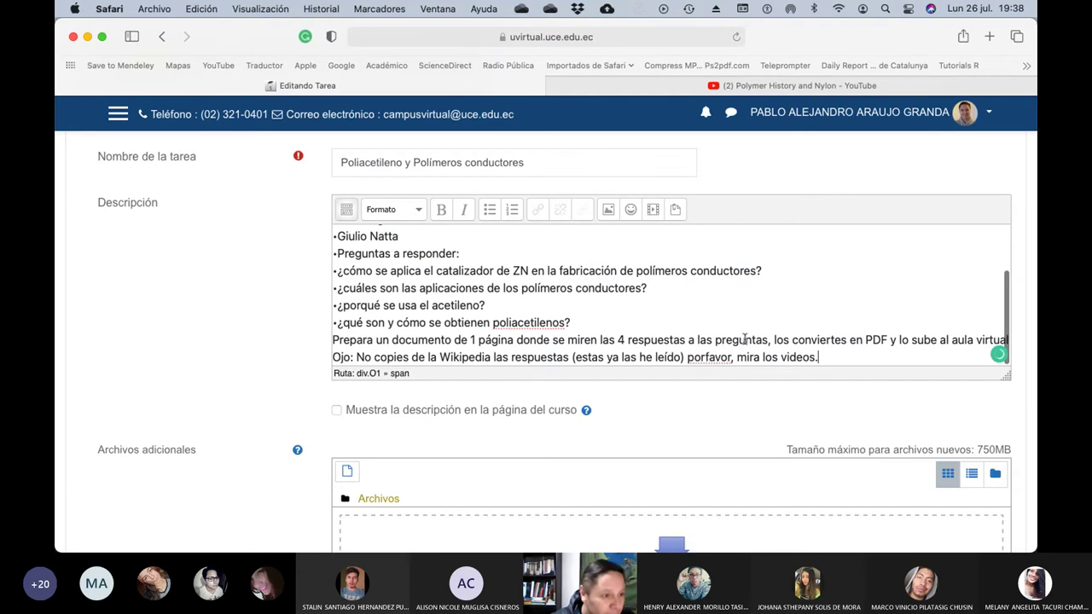
pyautogui.rightClick(706, 359)
pyautogui.click(706, 359)
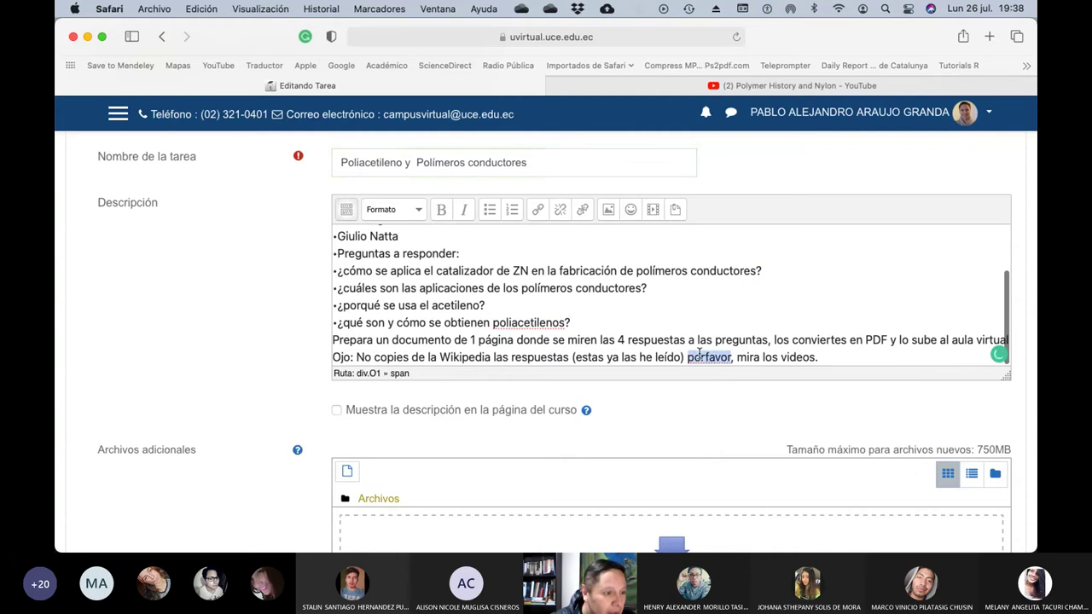
pyautogui.click(706, 359)
# Set the Permitir entregas desde date to 12 agosto, keeping the hour at 00
pyautogui.scroll(-10, 708, 369)
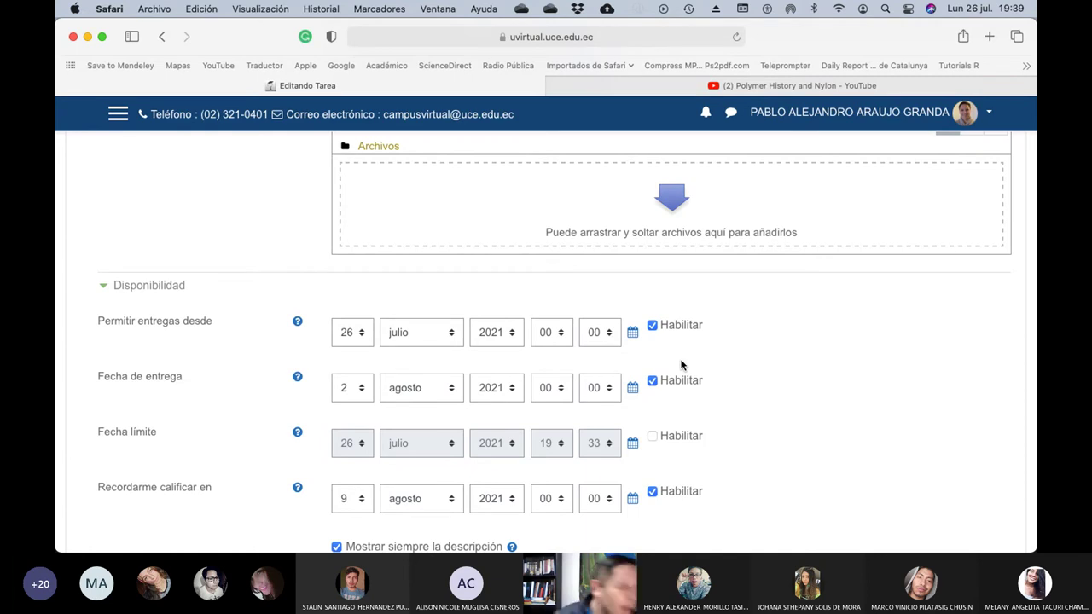
pyautogui.click(361, 339)
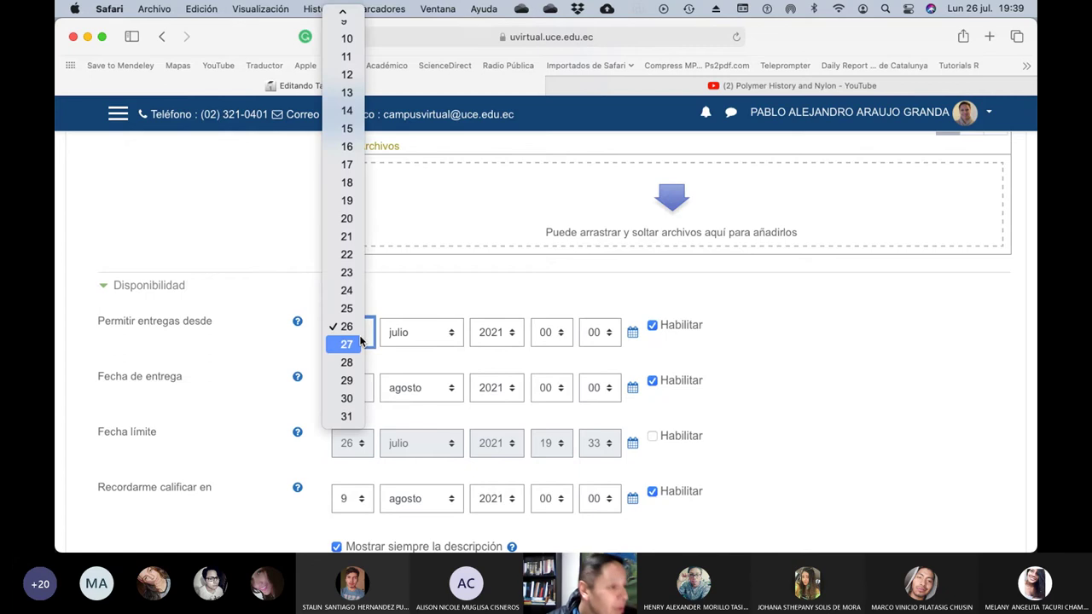
pyautogui.scroll(5, 365, 312)
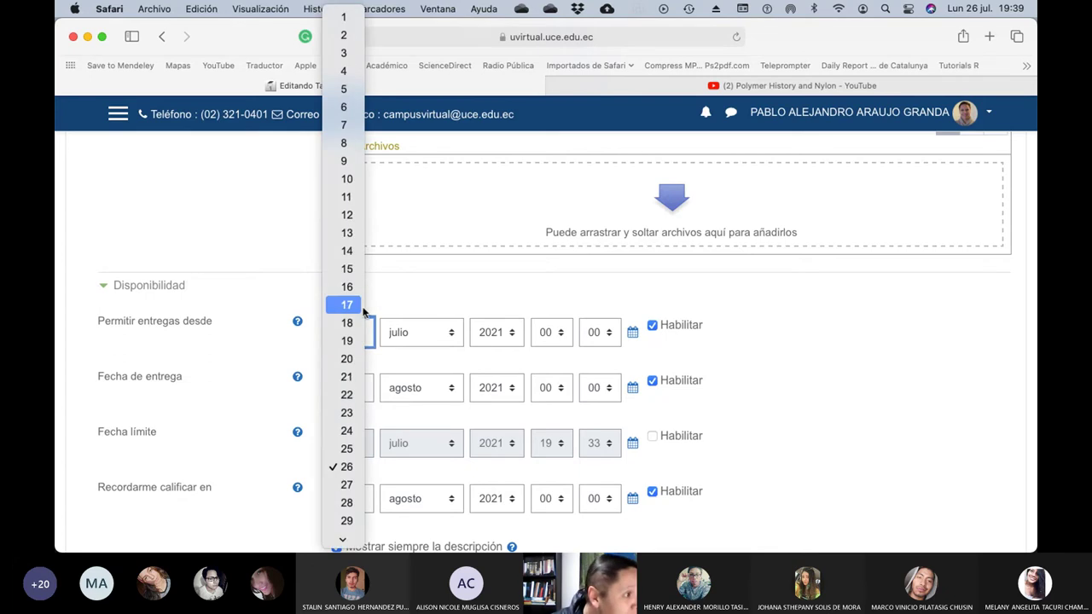
pyautogui.click(349, 224)
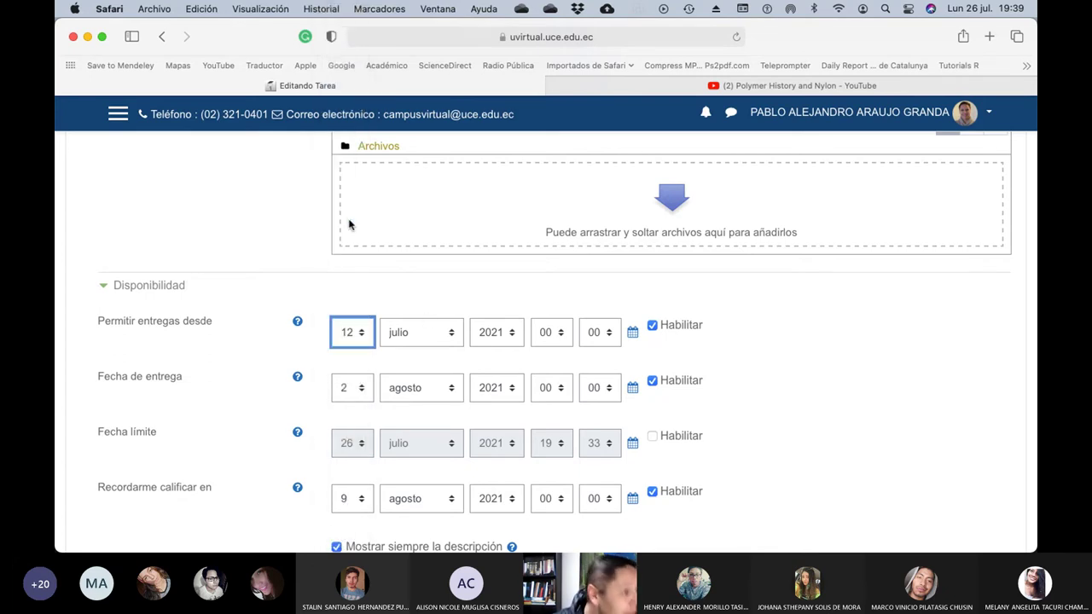
pyautogui.click(453, 338)
pyautogui.click(445, 345)
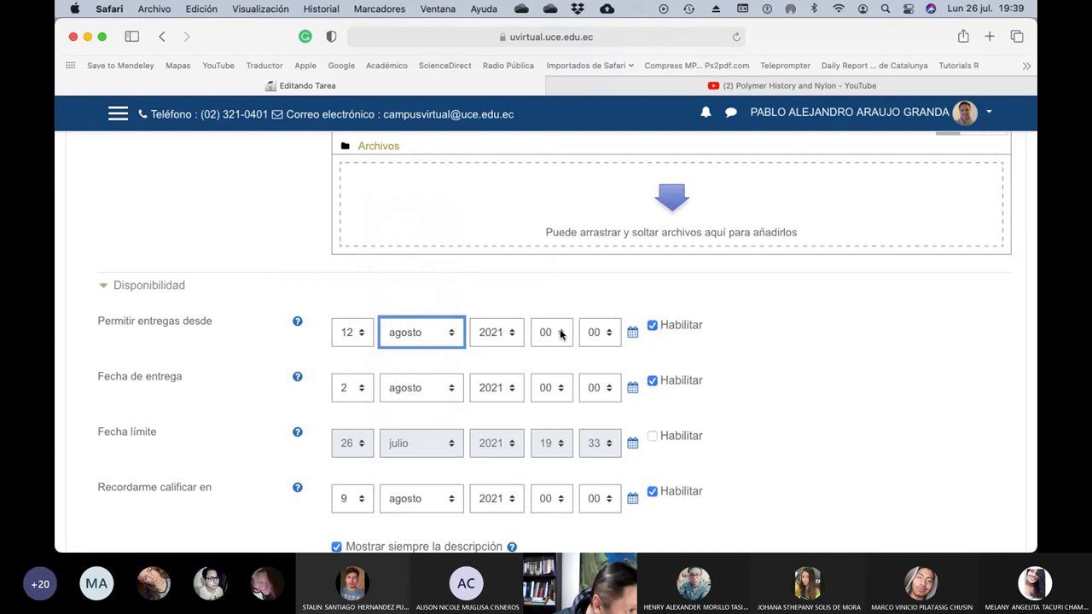
pyautogui.click(560, 333)
pyautogui.scroll(-5, 540, 483)
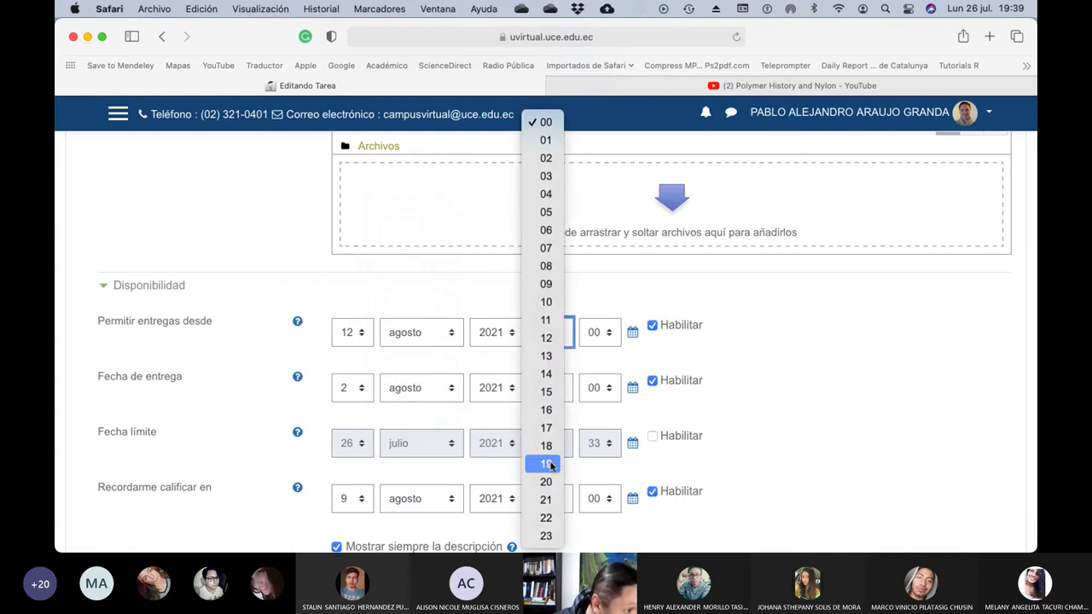
pyautogui.click(546, 122)
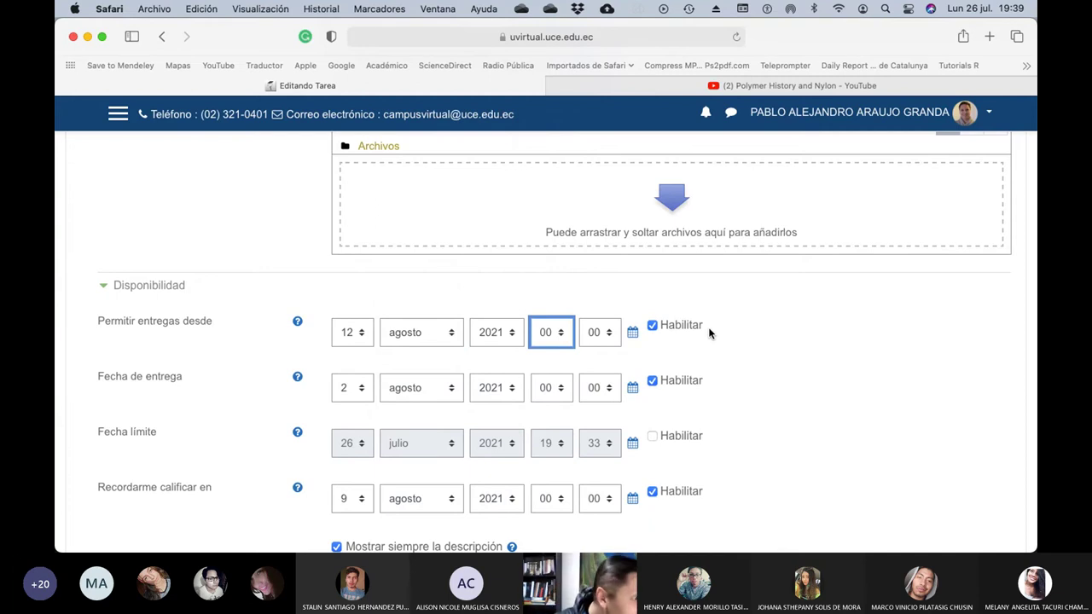
# Set the Fecha de entrega to day 13 with the hour at 13
pyautogui.click(361, 388)
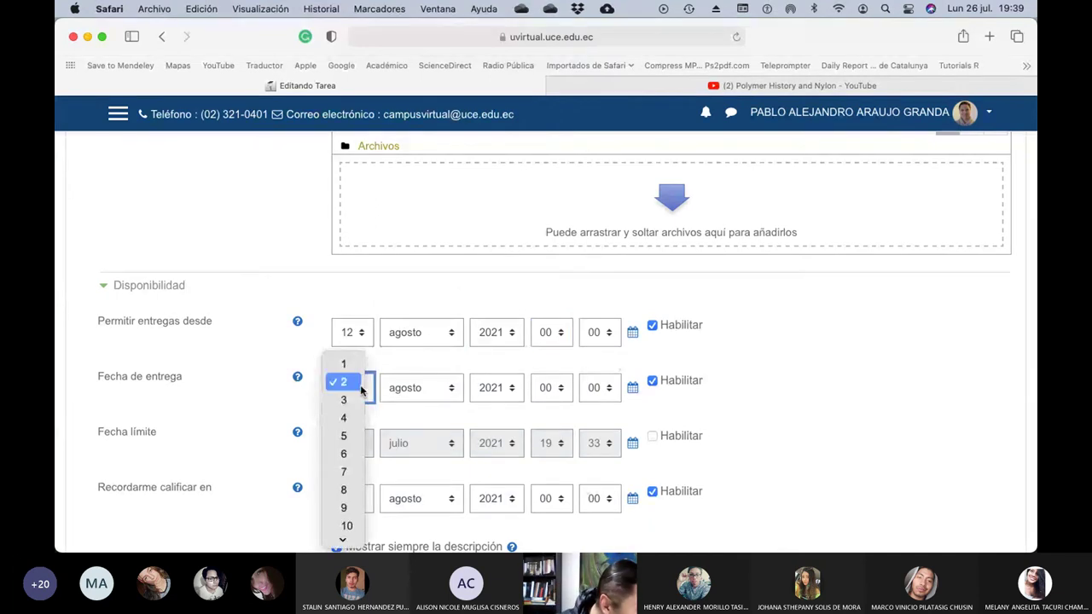
pyautogui.write('13')
pyautogui.press('Return')
pyautogui.click(558, 388)
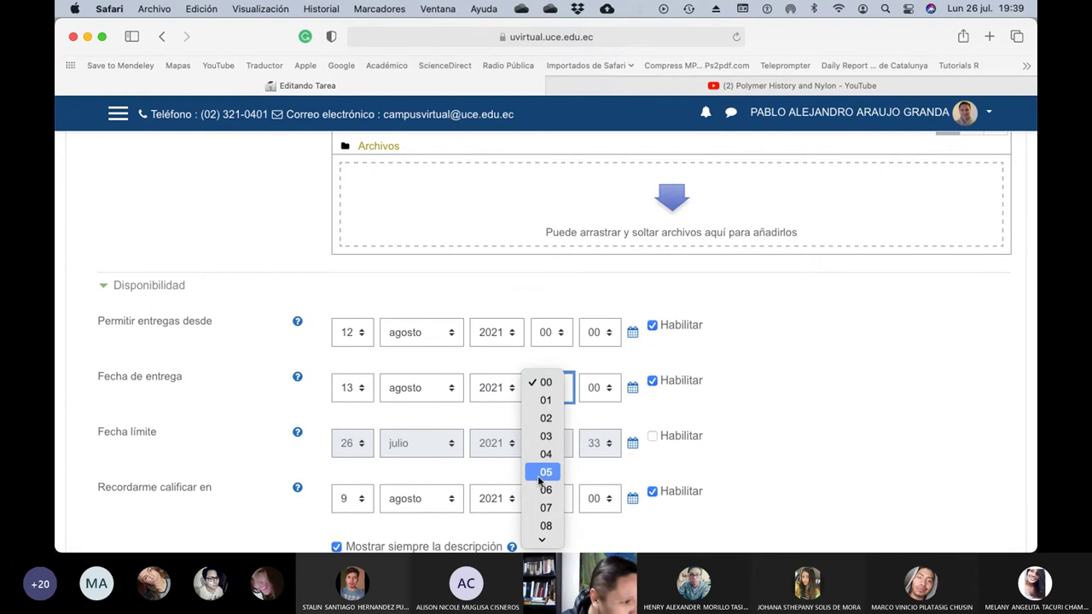
pyautogui.scroll(-3, 542, 476)
pyautogui.click(546, 525)
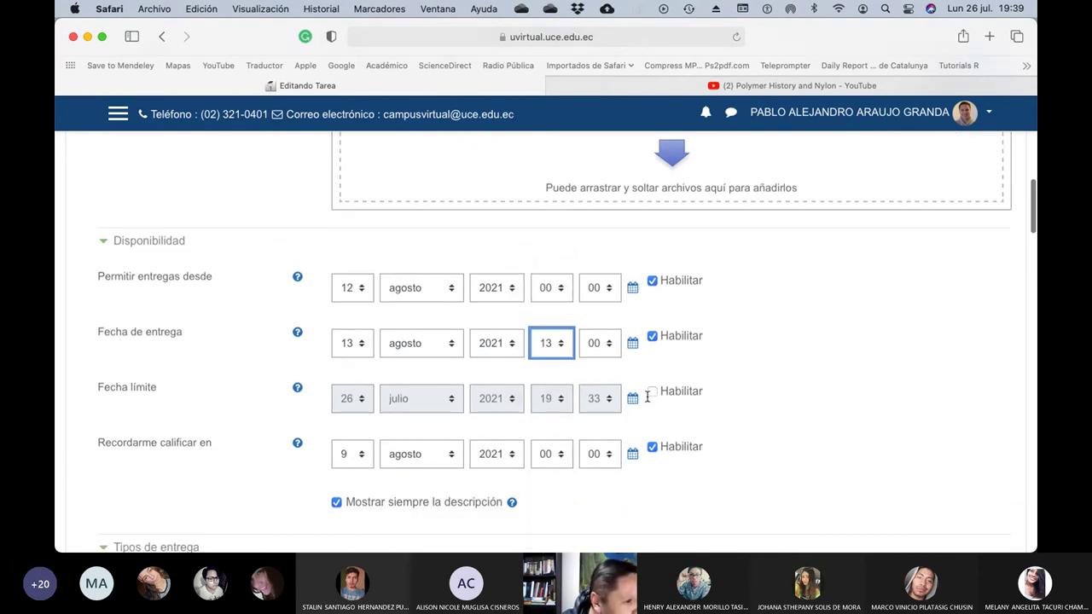
# Enable the Fecha límite and set its day to 13 and its time to 23:59
pyautogui.click(652, 391)
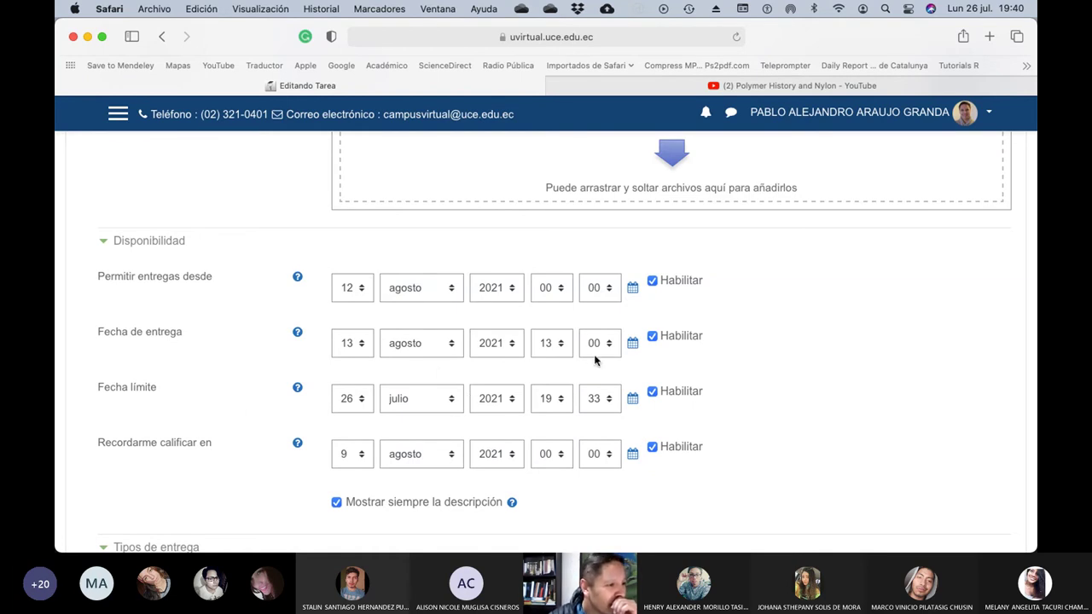
pyautogui.click(359, 402)
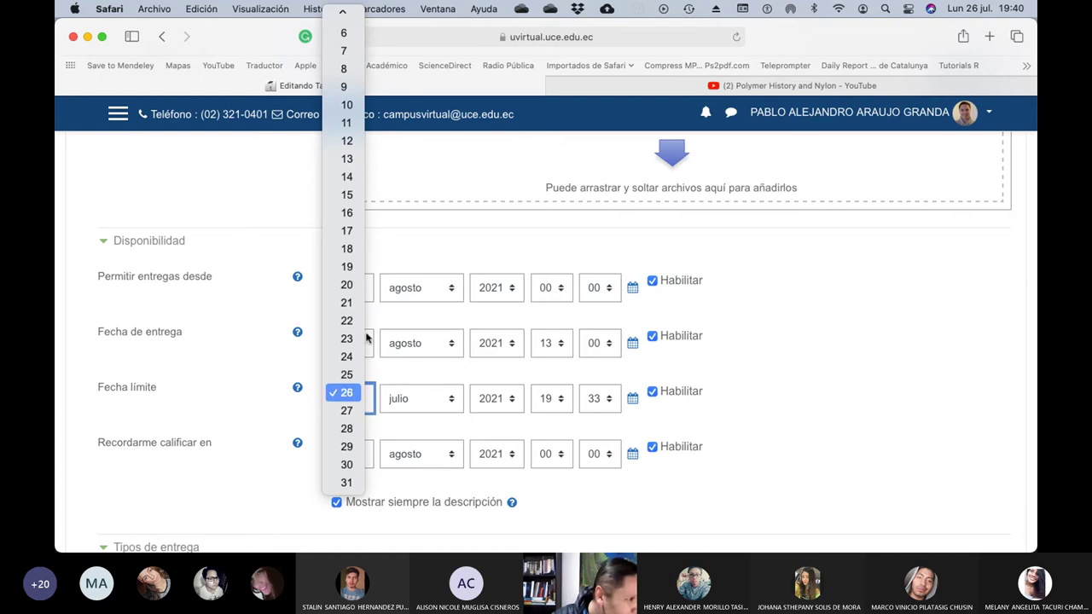
pyautogui.click(350, 160)
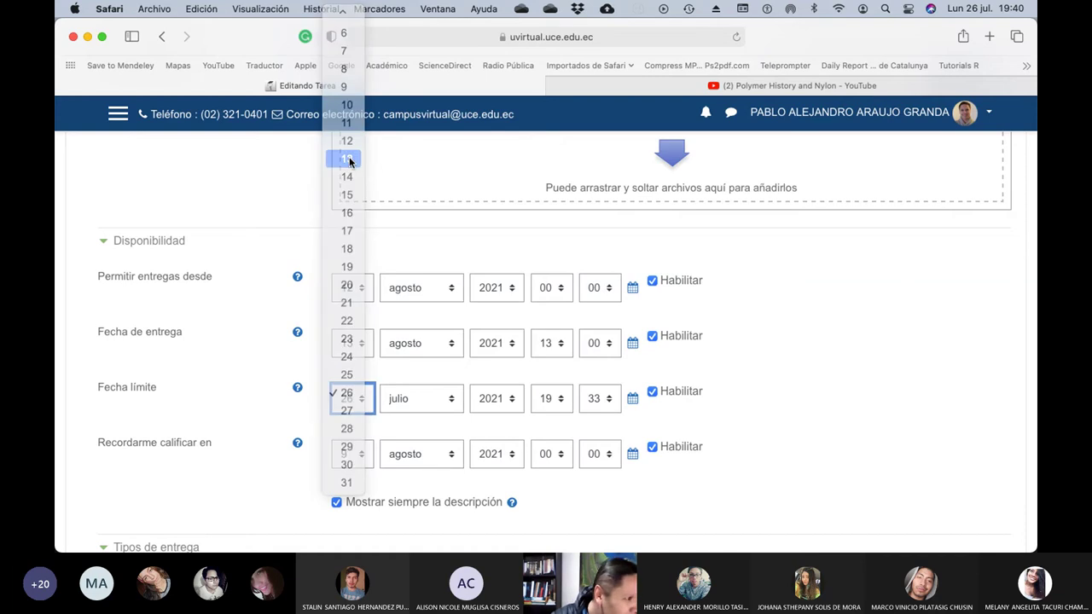
pyautogui.click(559, 400)
pyautogui.click(562, 463)
pyautogui.click(604, 401)
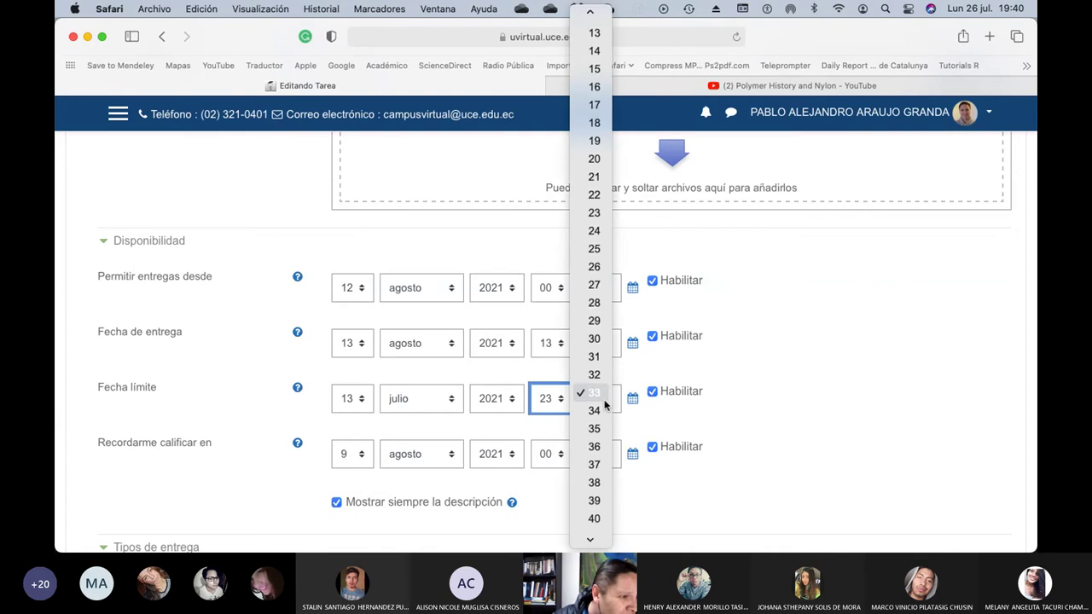
pyautogui.scroll(-6, 597, 446)
pyautogui.click(595, 536)
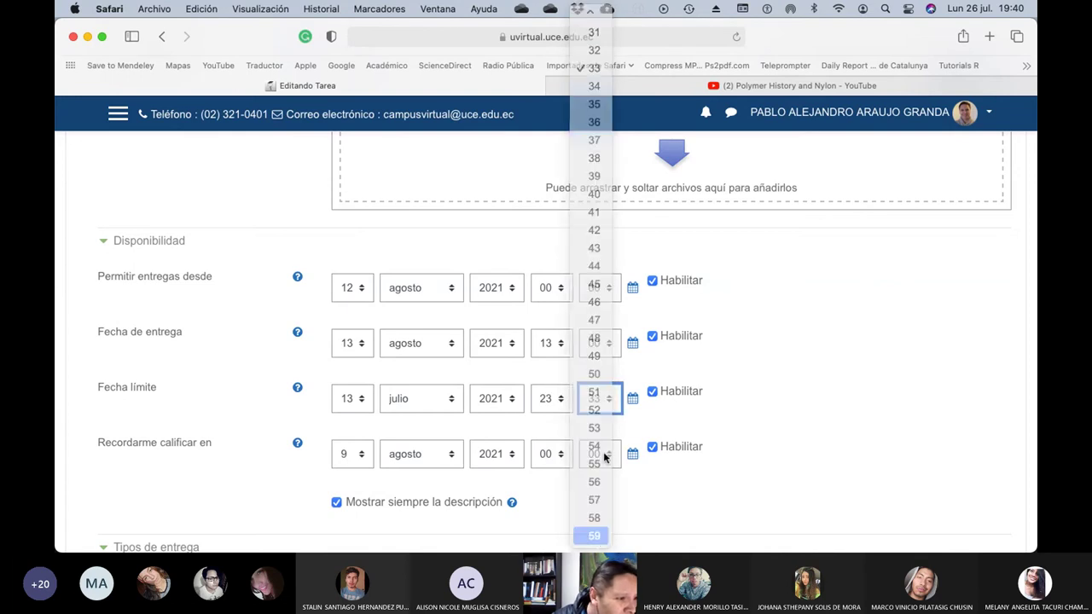
# Enable Texto en línea as an additional submission type under Tipos de entrega
pyautogui.scroll(-5, 845, 414)
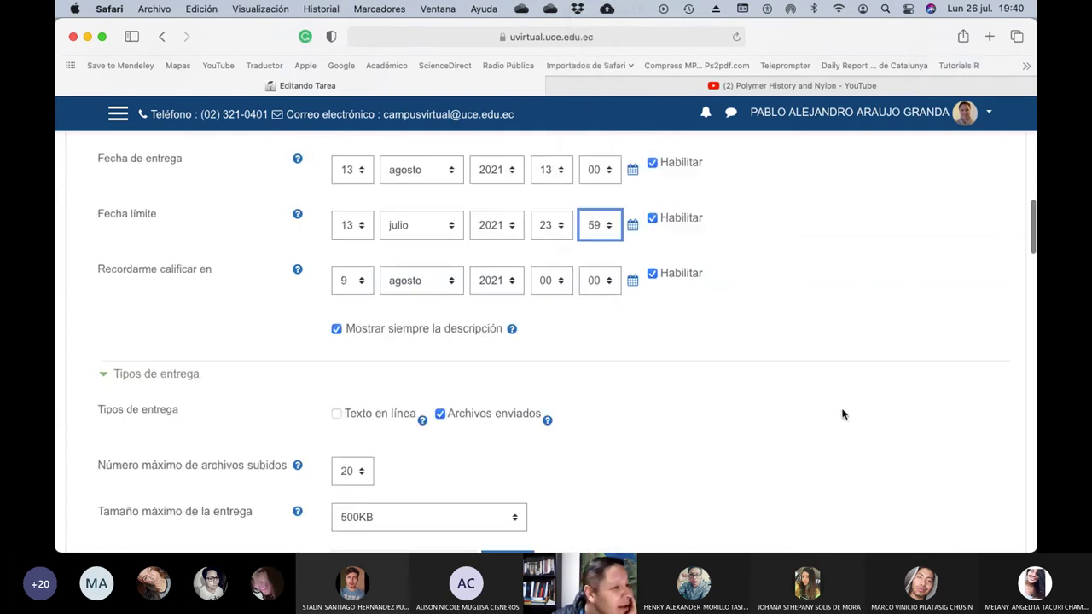
pyautogui.click(336, 282)
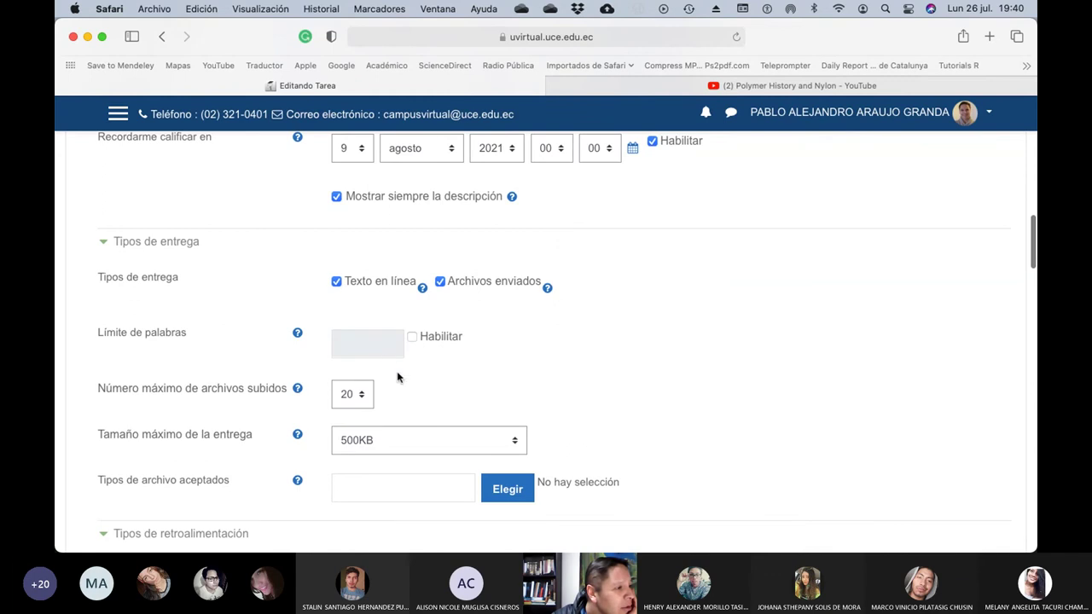
# Limit the submission to 1 uploaded file and set its maximum size to Actividad límite de subida (500KB)
pyautogui.click(365, 395)
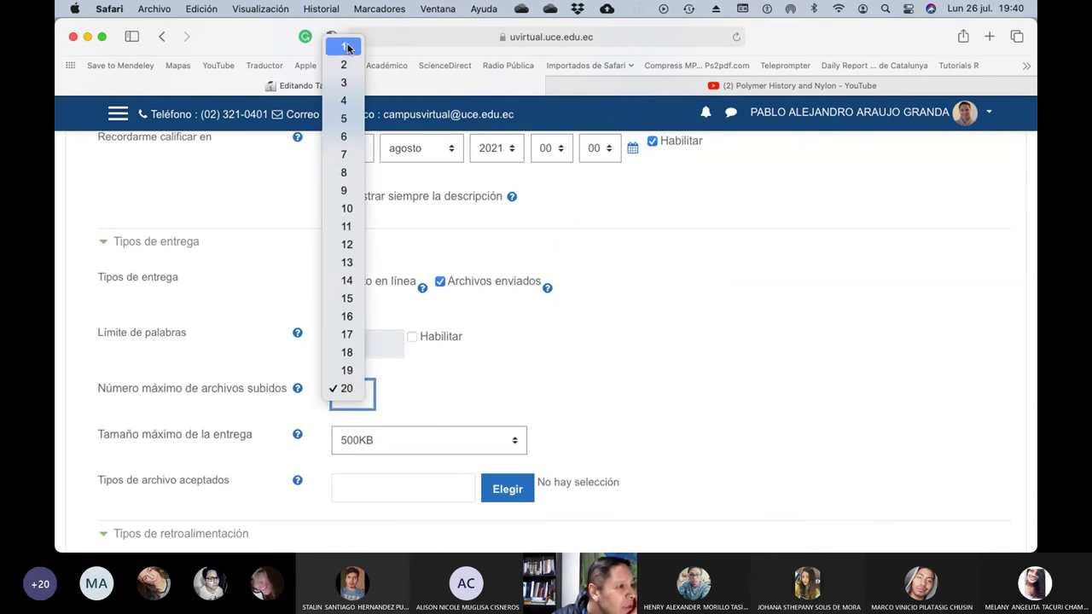
pyautogui.click(346, 46)
pyautogui.scroll(-3, 529, 273)
pyautogui.click(513, 317)
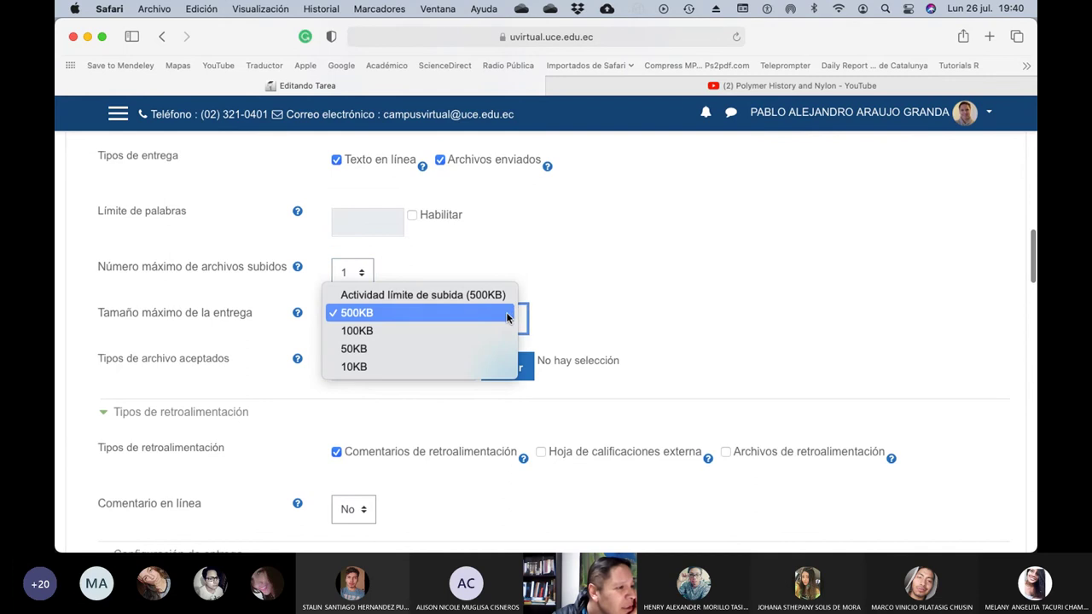
pyautogui.click(488, 299)
# Restrict the accepted file types to documento PDF (.pdf) and save the selection
pyautogui.click(505, 369)
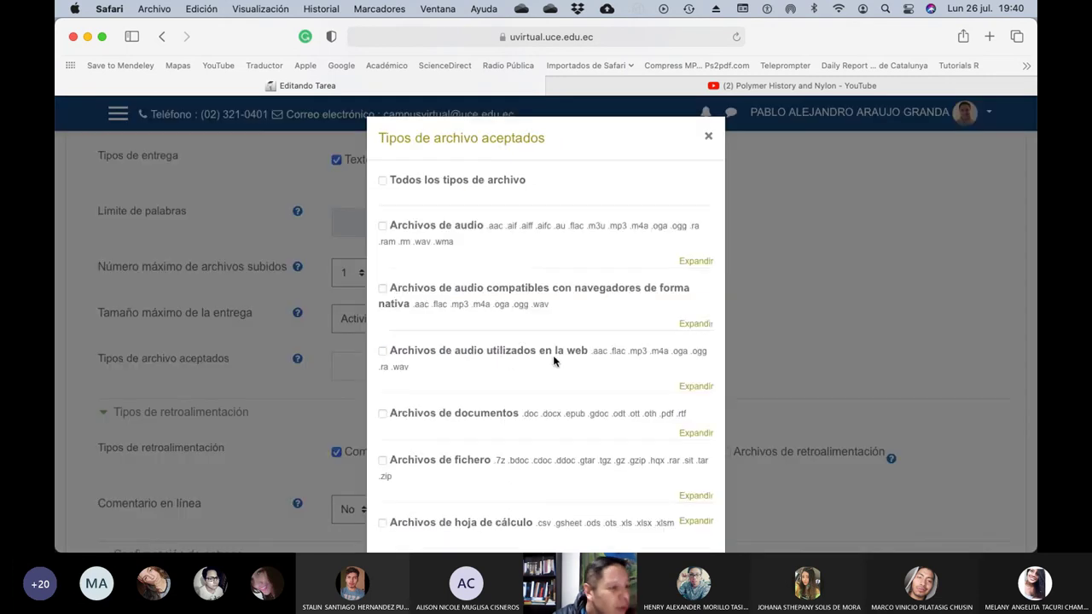
pyautogui.scroll(-2, 552, 361)
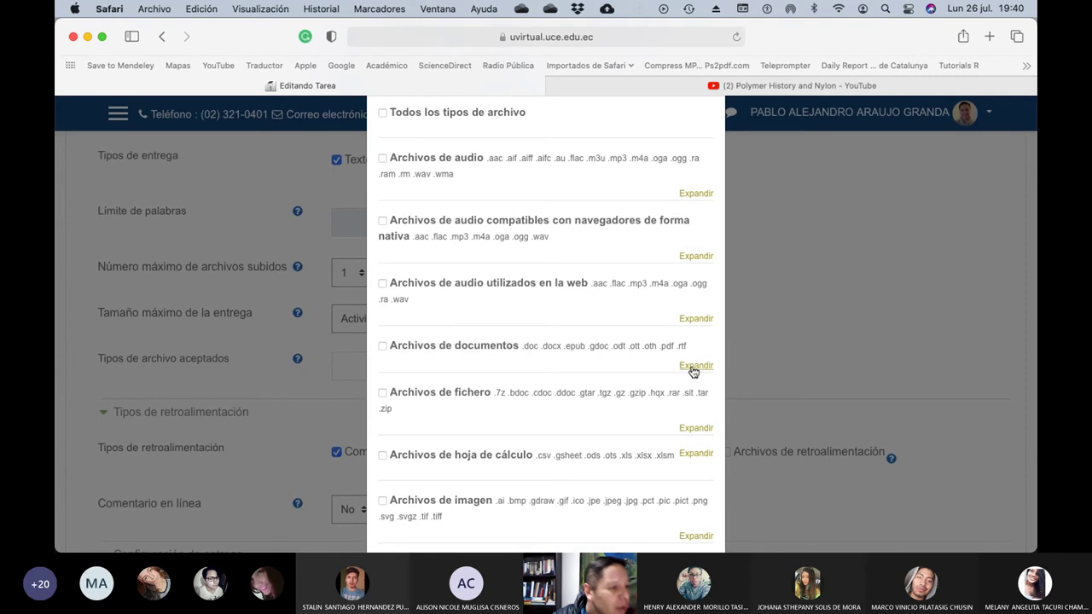
pyautogui.scroll(-1, 694, 372)
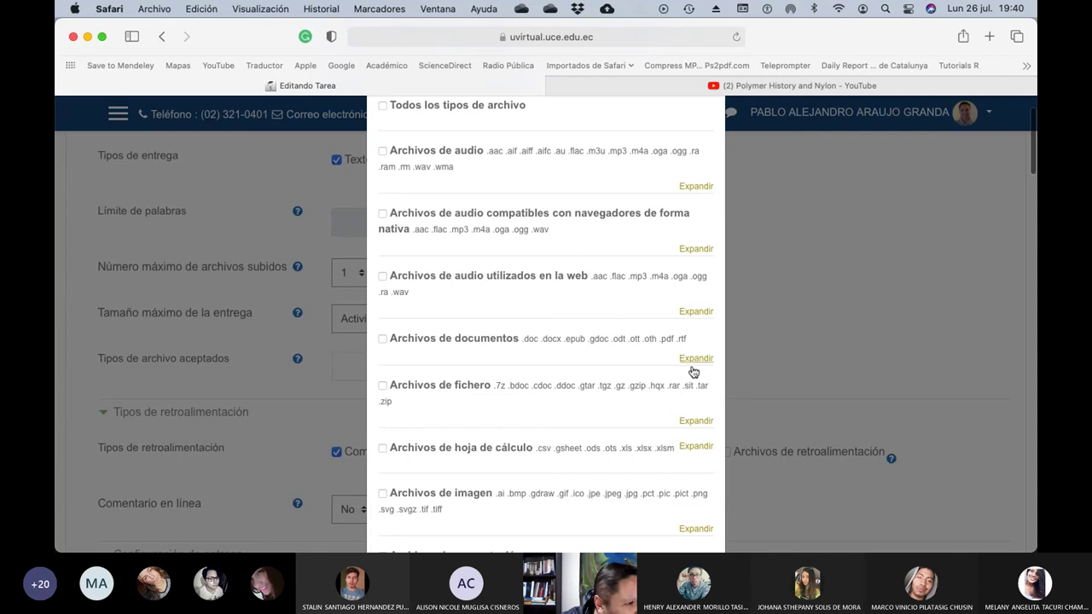
pyautogui.scroll(-5, 692, 372)
pyautogui.scroll(2, 692, 372)
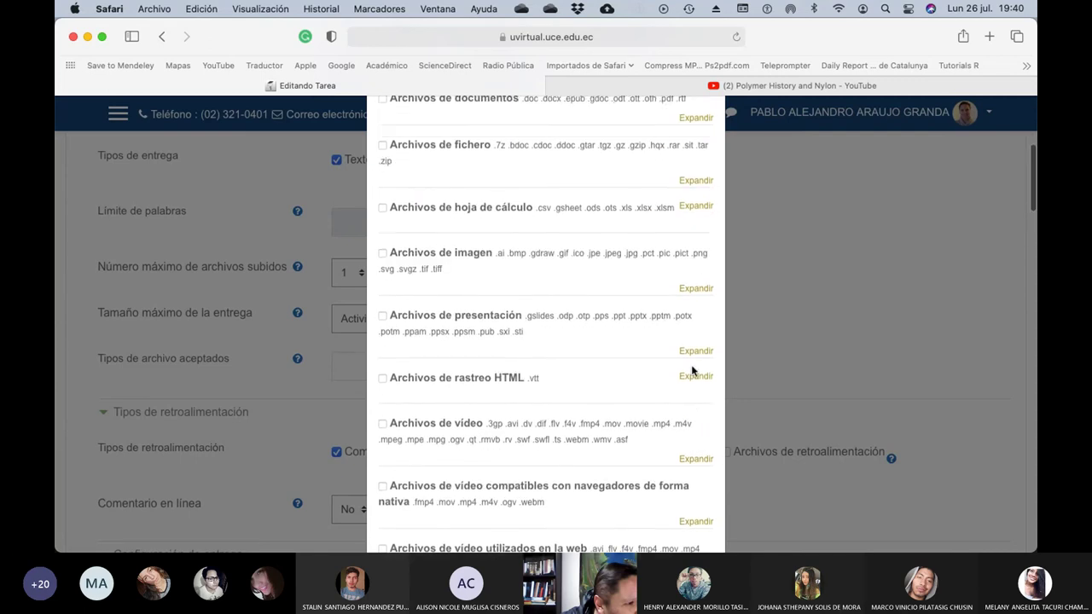
pyautogui.scroll(4, 693, 372)
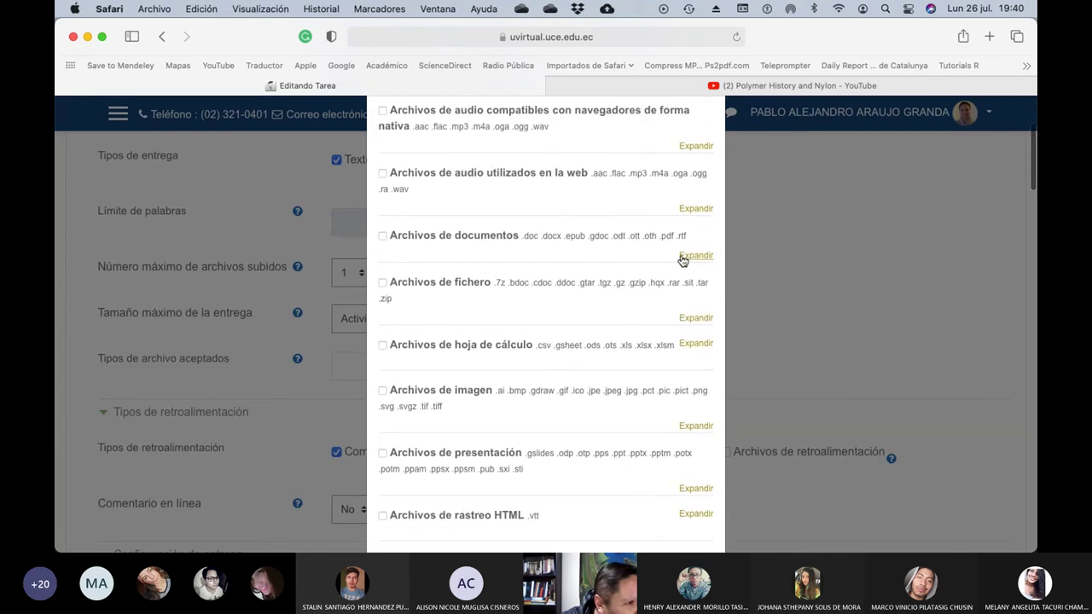
pyautogui.click(682, 258)
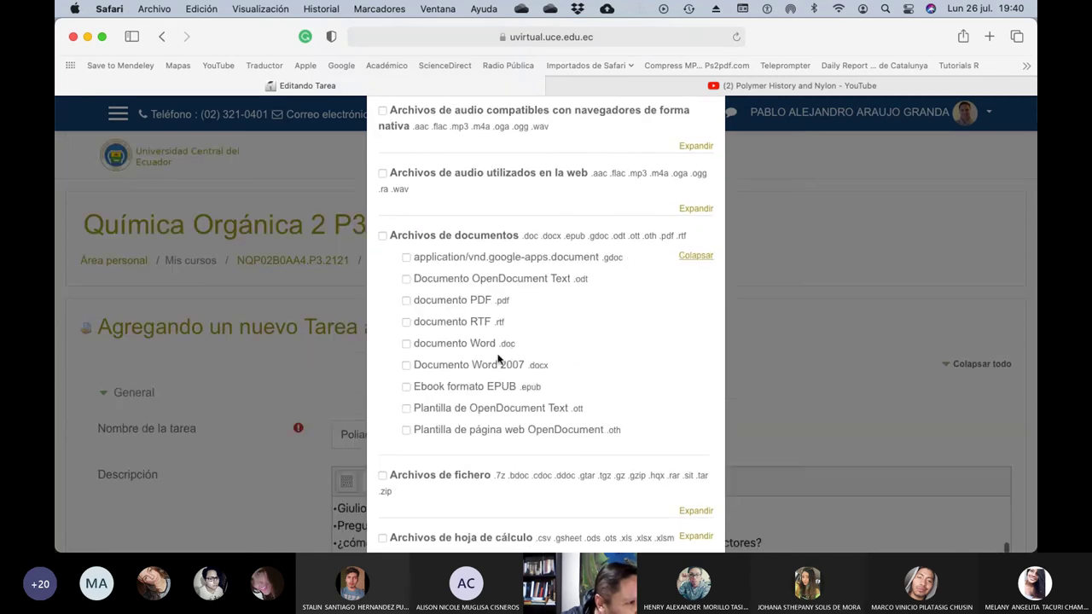
pyautogui.click(406, 302)
pyautogui.scroll(-10, 664, 373)
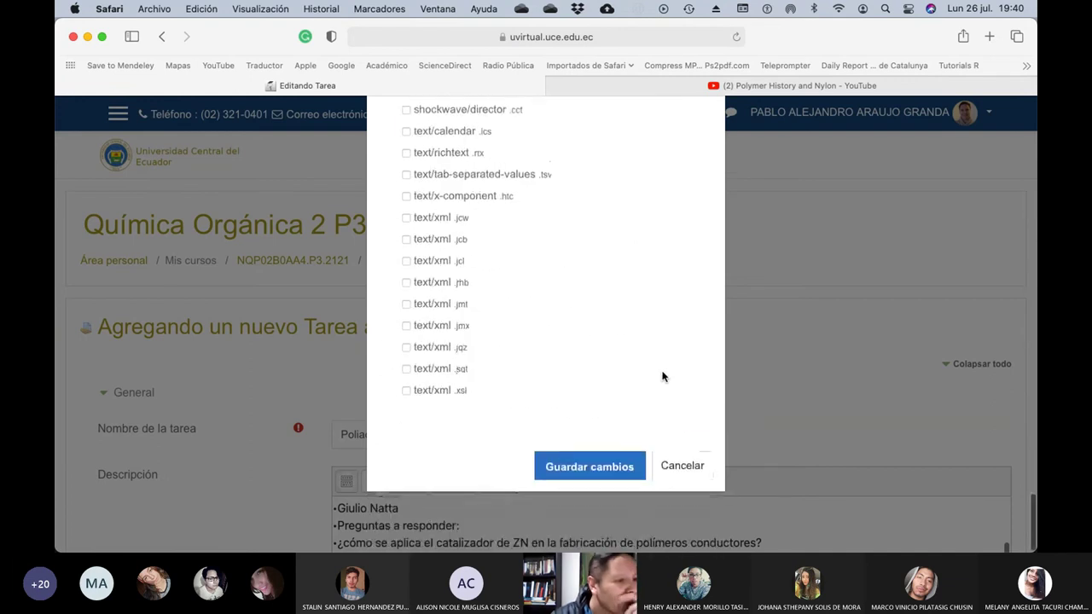
pyautogui.click(587, 506)
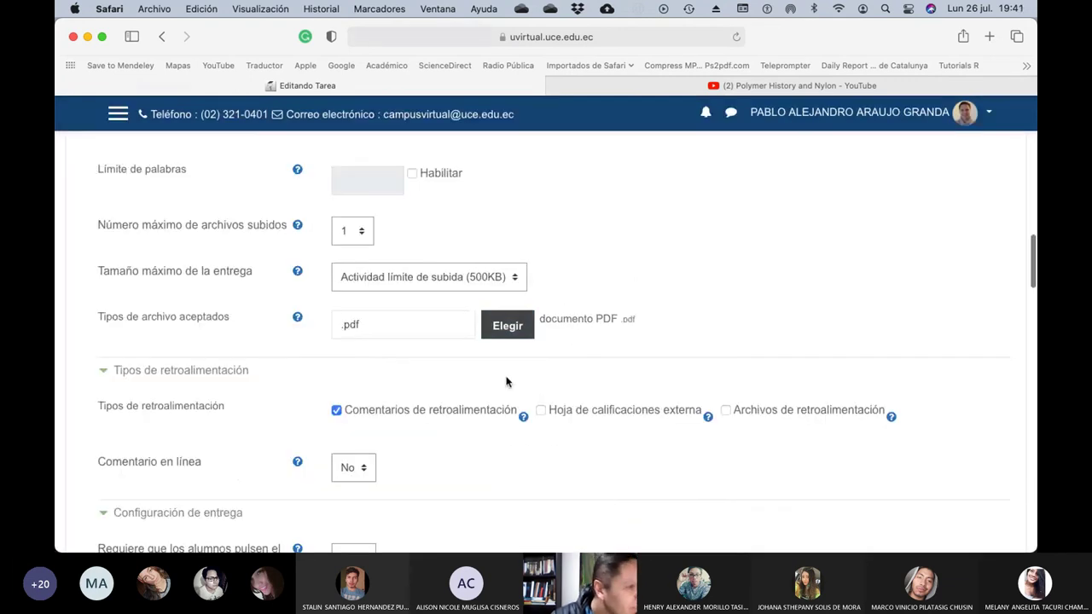
# Set Comentario en línea to Sí and require students to use the submit button by setting that option to Sí
pyautogui.scroll(-5, 646, 365)
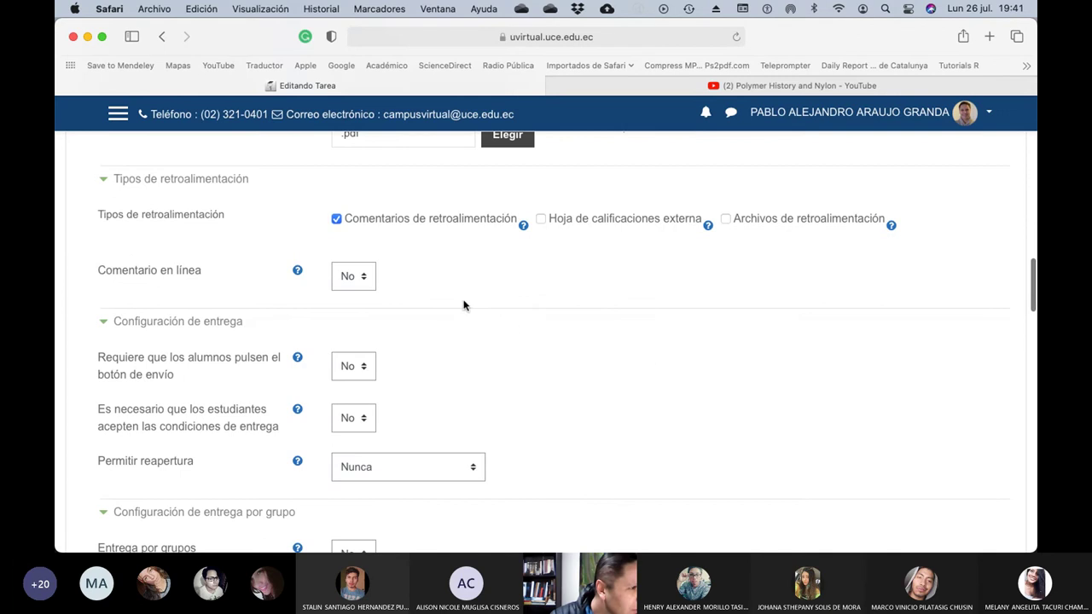
pyautogui.click(365, 280)
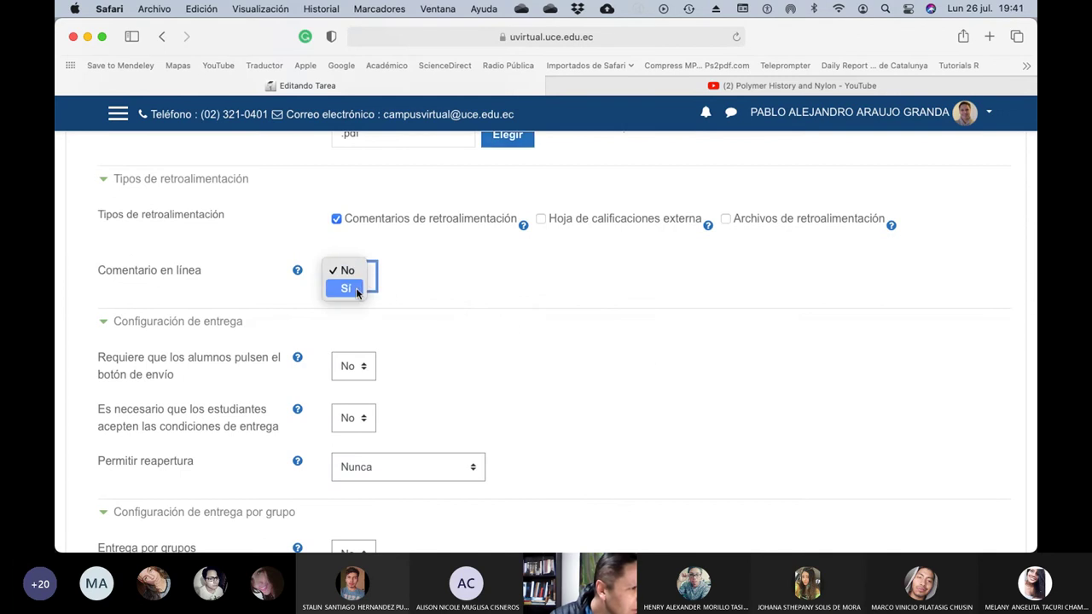
pyautogui.click(356, 288)
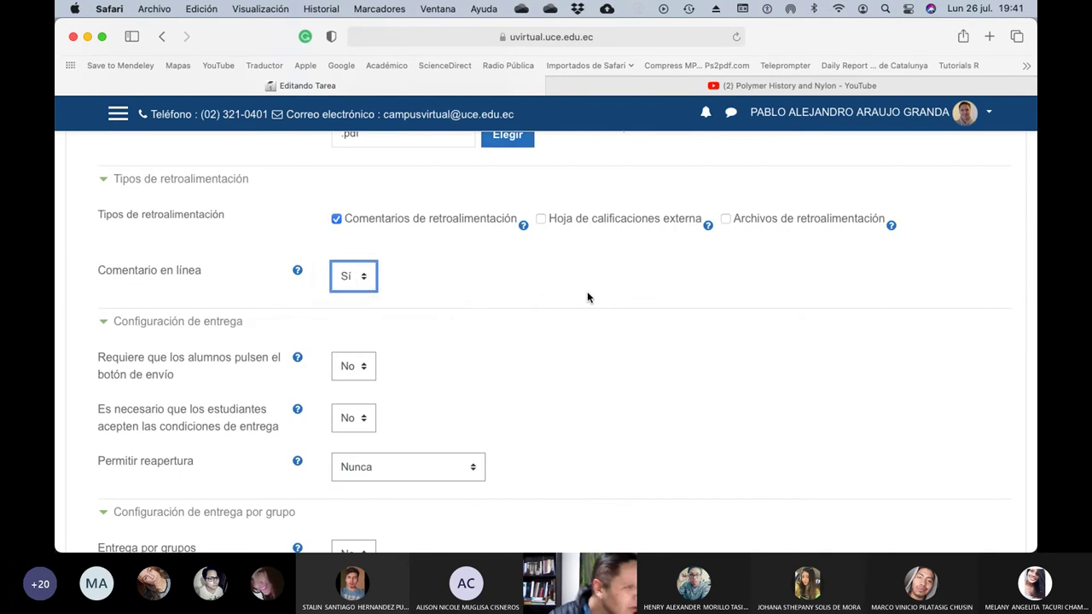
pyautogui.click(360, 370)
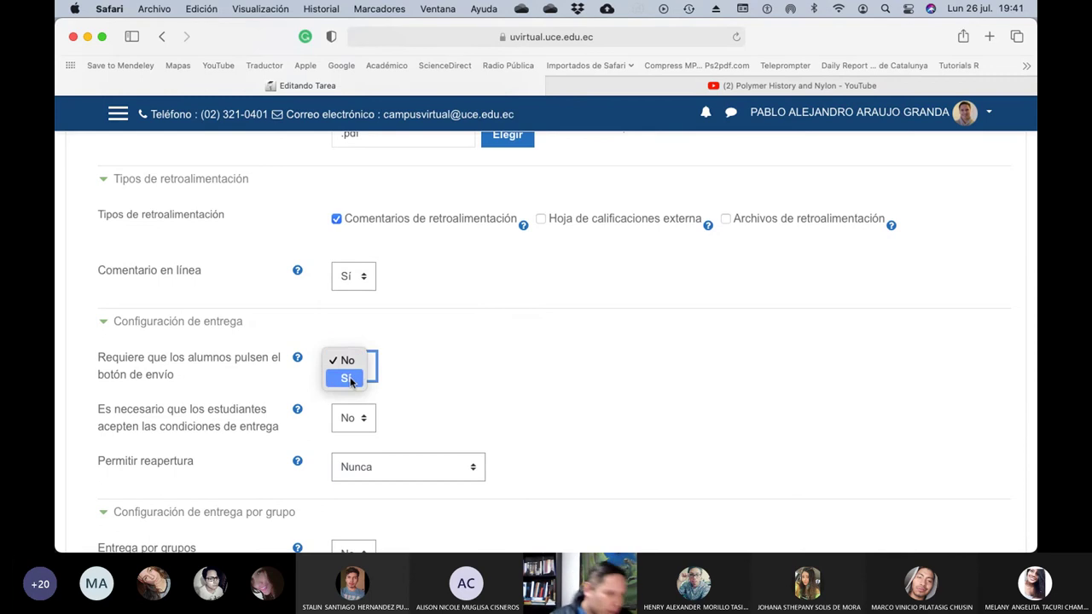
pyautogui.press('Escape')
pyautogui.click(349, 381)
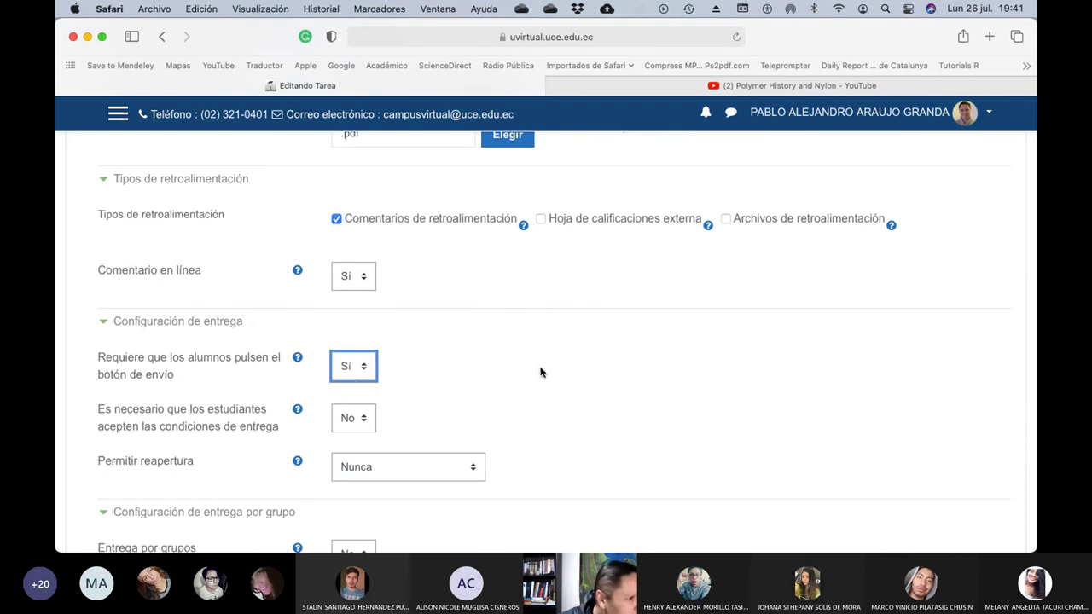
# Set the assignment's Puntuación máxima to 20 in the Calificación section
pyautogui.scroll(-2, 540, 372)
pyautogui.scroll(-3, 503, 397)
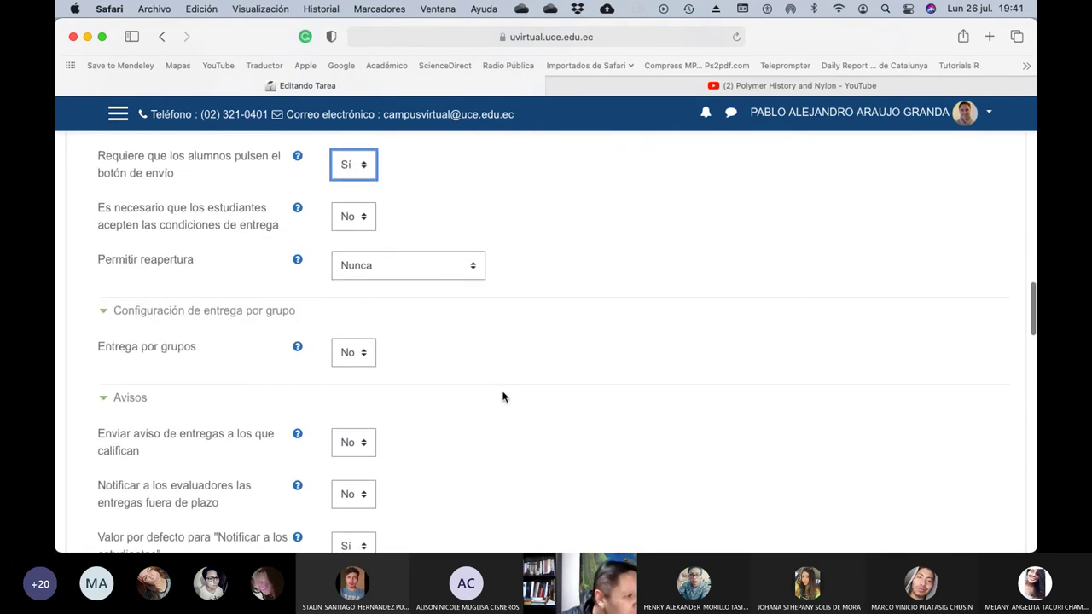
pyautogui.scroll(-3, 503, 397)
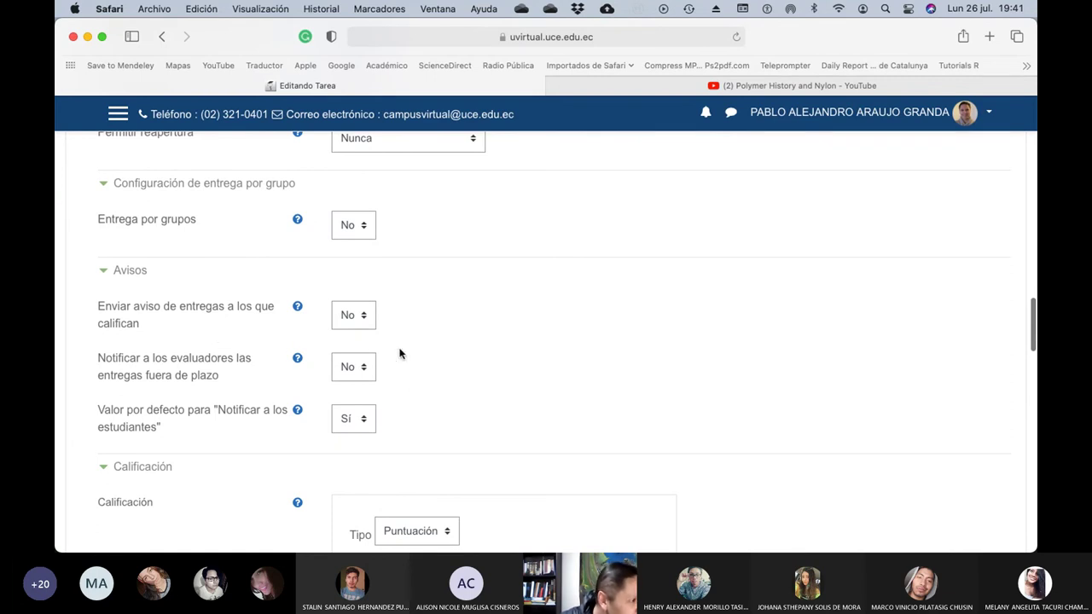
pyautogui.scroll(-4, 543, 404)
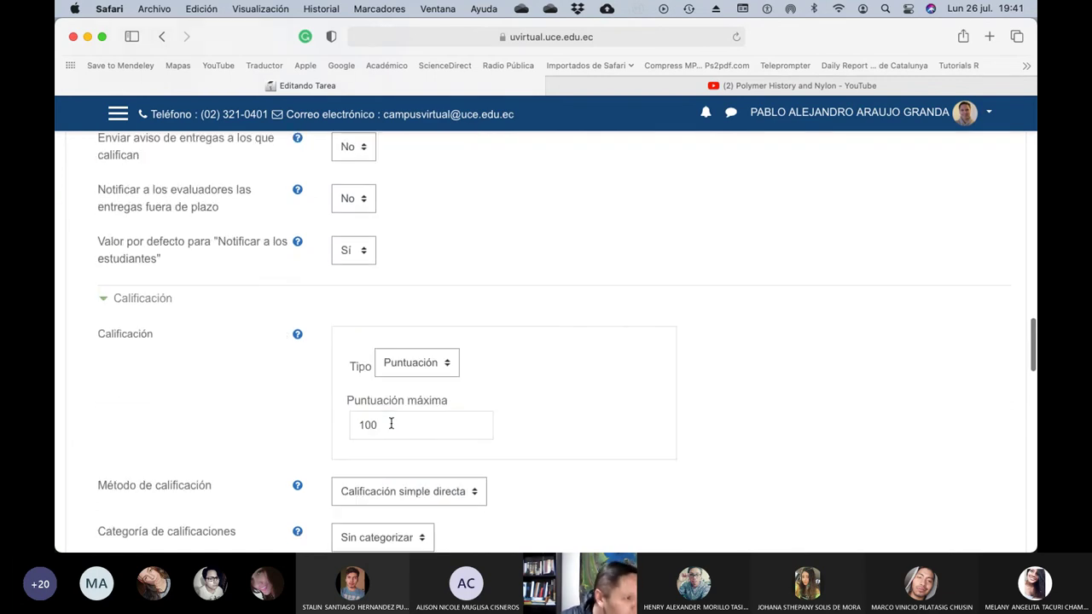
pyautogui.click(391, 424)
pyautogui.press('BackSpace')
pyautogui.press('BackSpace')
pyautogui.write('20')
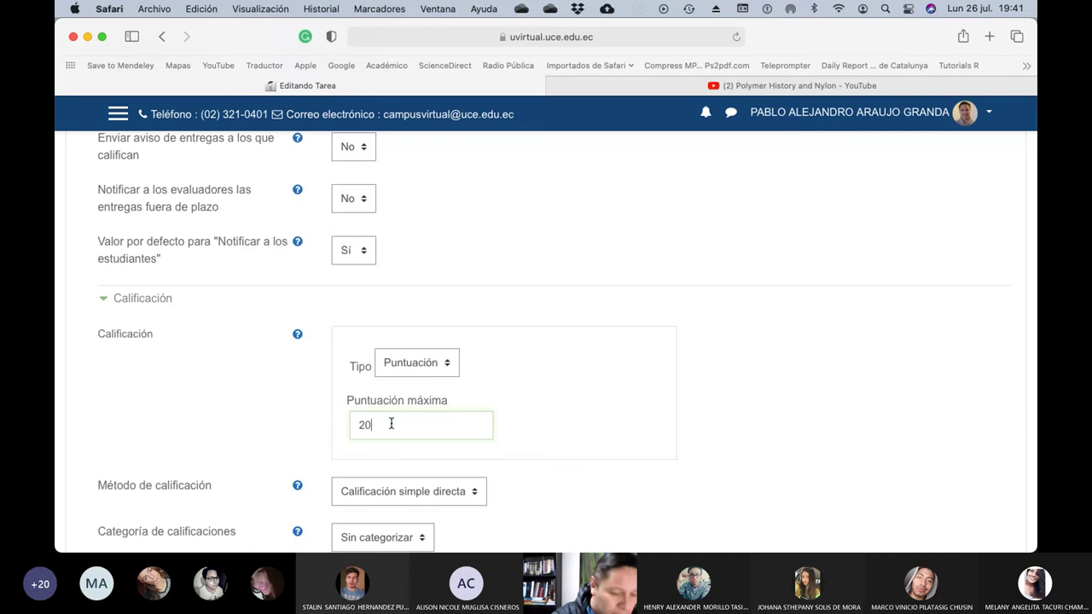
# Choose Rúbrica as the Método de calificación and keep the grade category as Sin categorizar
pyautogui.scroll(-4, 388, 427)
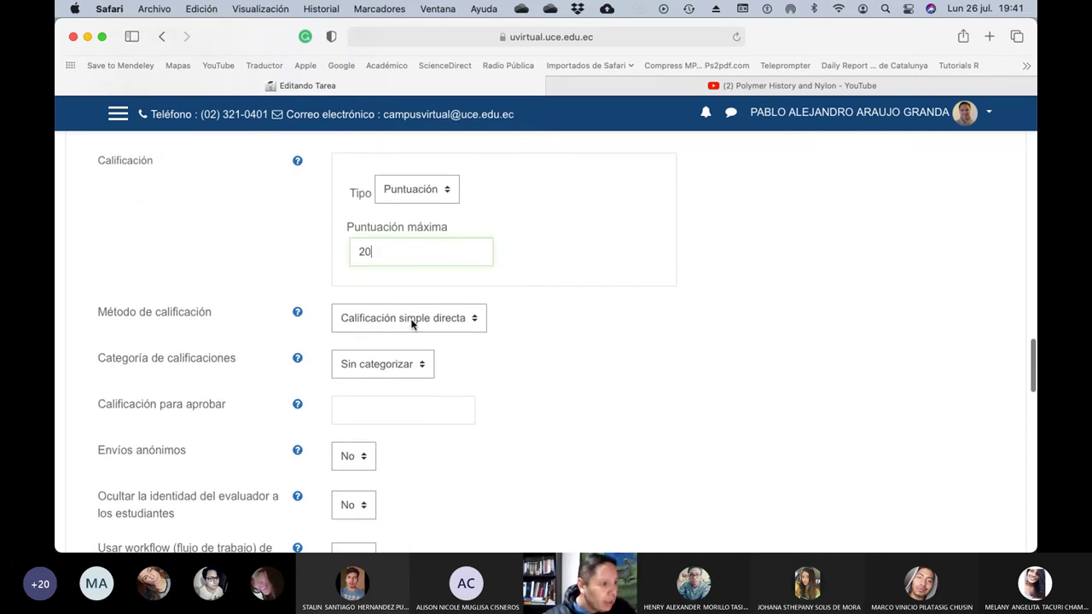
pyautogui.click(410, 320)
pyautogui.click(392, 348)
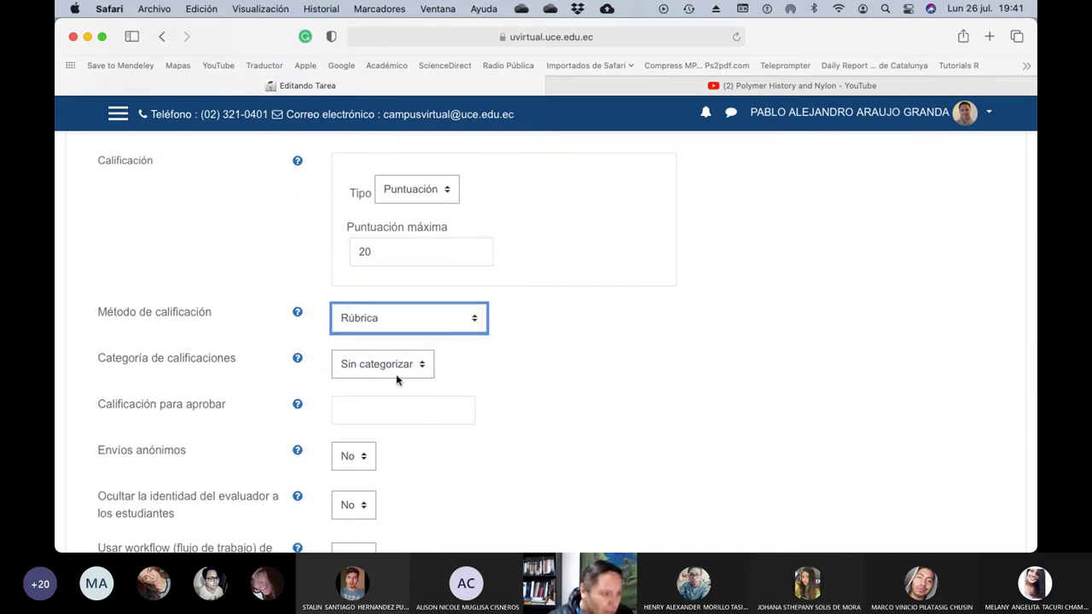
pyautogui.click(393, 364)
pyautogui.click(392, 359)
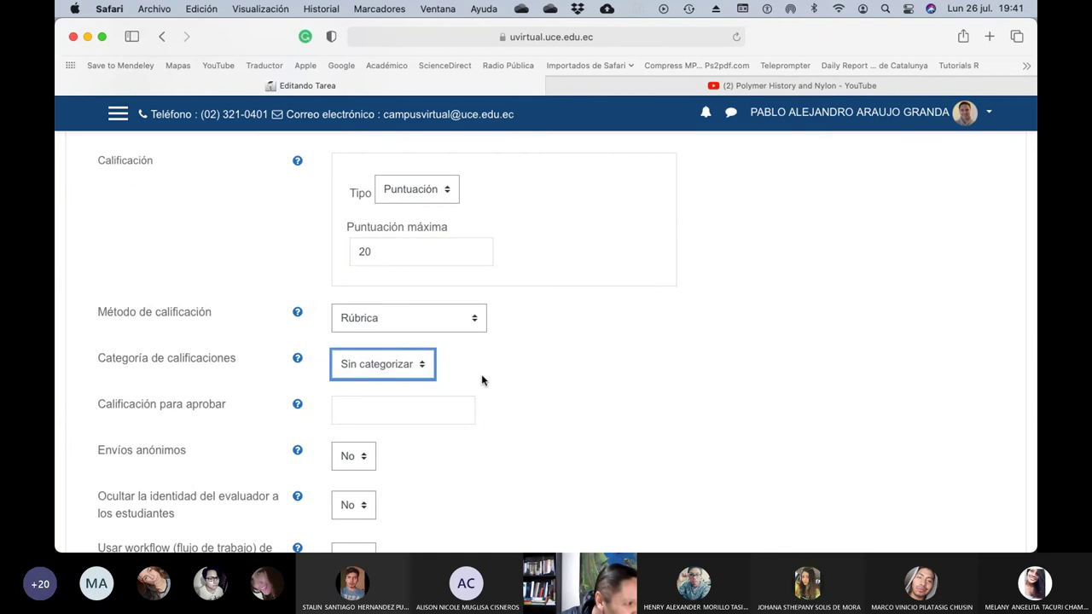
# Set the Calificación para aprobar to 14
pyautogui.scroll(-3, 477, 378)
pyautogui.click(369, 302)
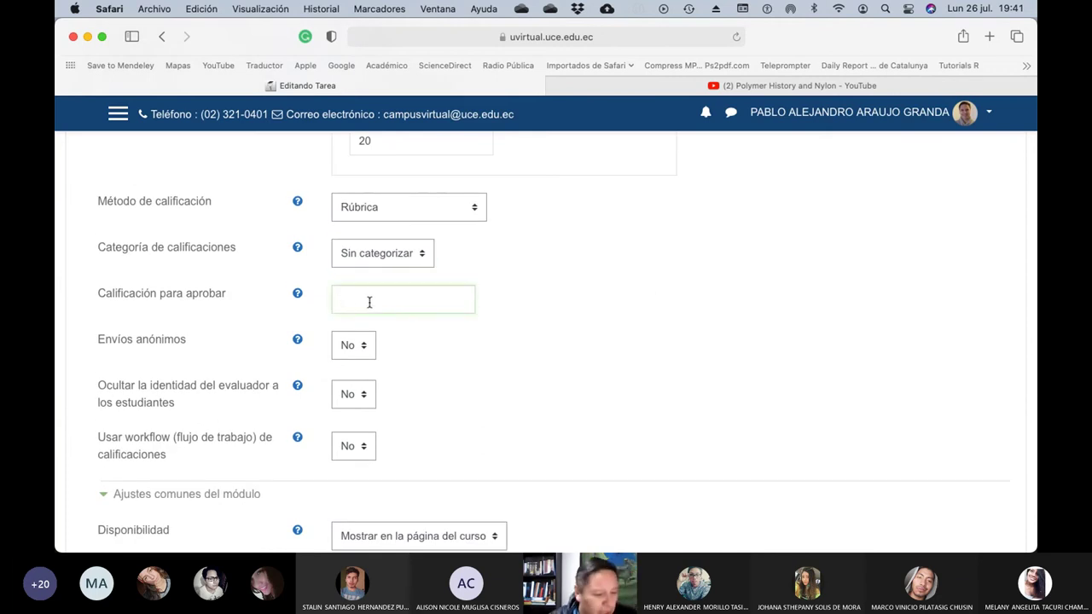
pyautogui.scroll(-2, 398, 334)
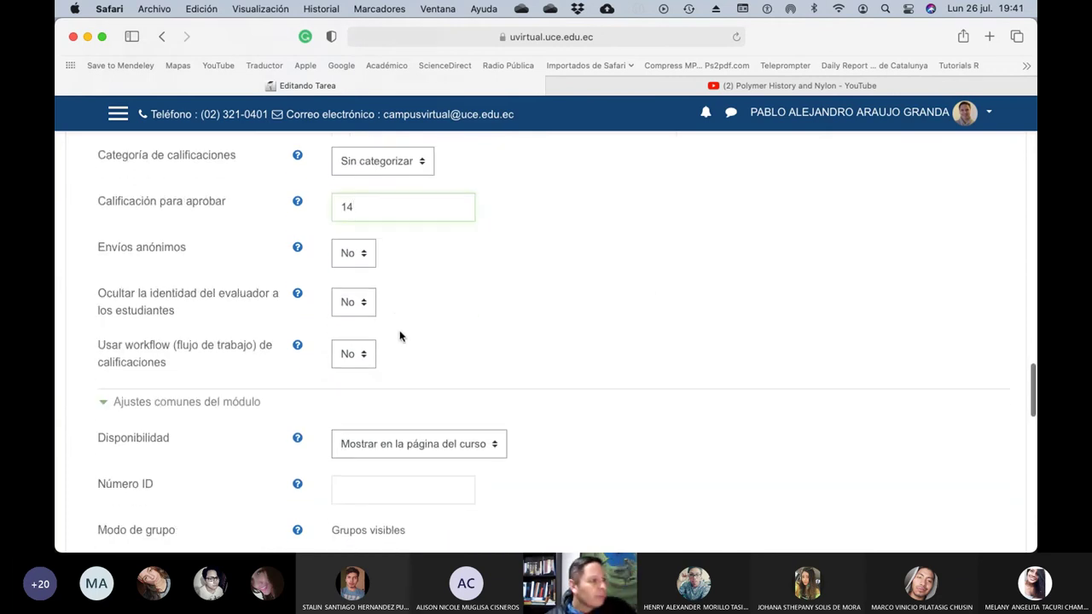
# Set completion tracking to mark the activity completed when conditions are met, and require students to receive a grade
pyautogui.scroll(-10, 400, 336)
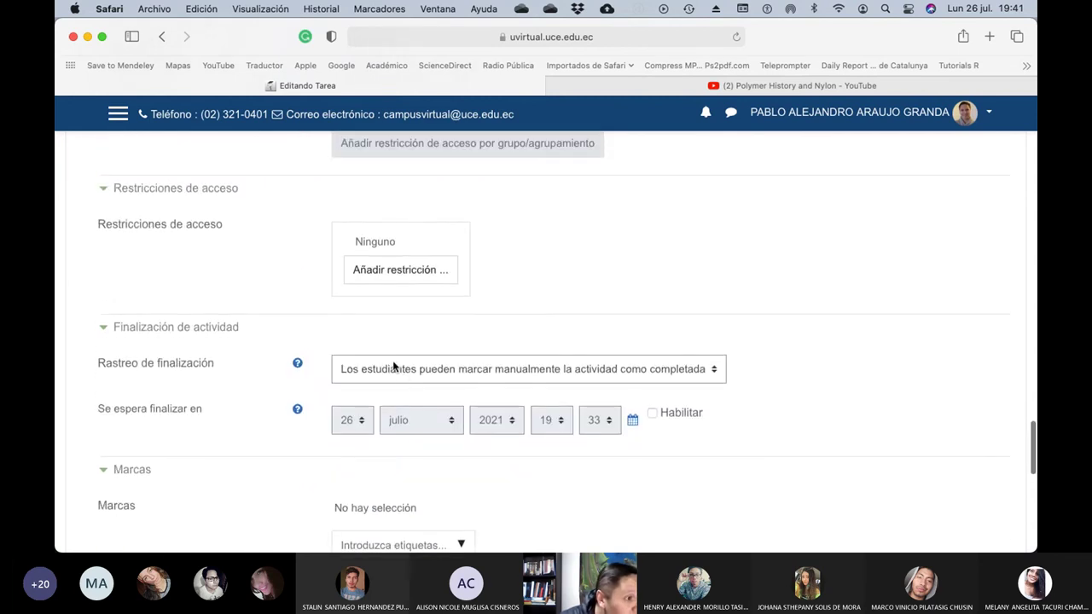
pyautogui.click(392, 365)
pyautogui.click(409, 382)
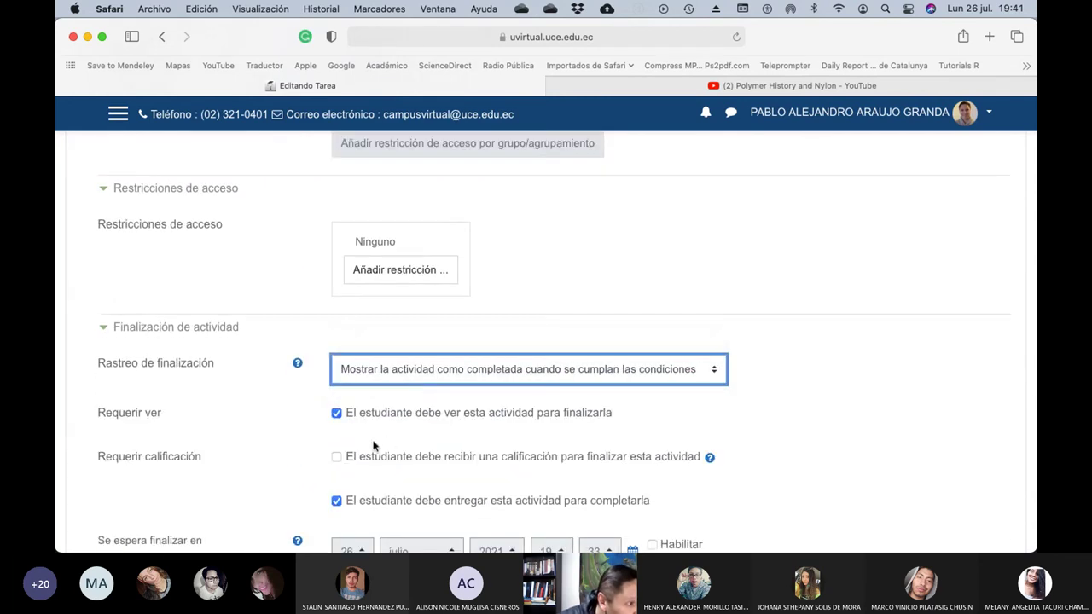
pyautogui.click(336, 459)
pyautogui.scroll(-2, 529, 431)
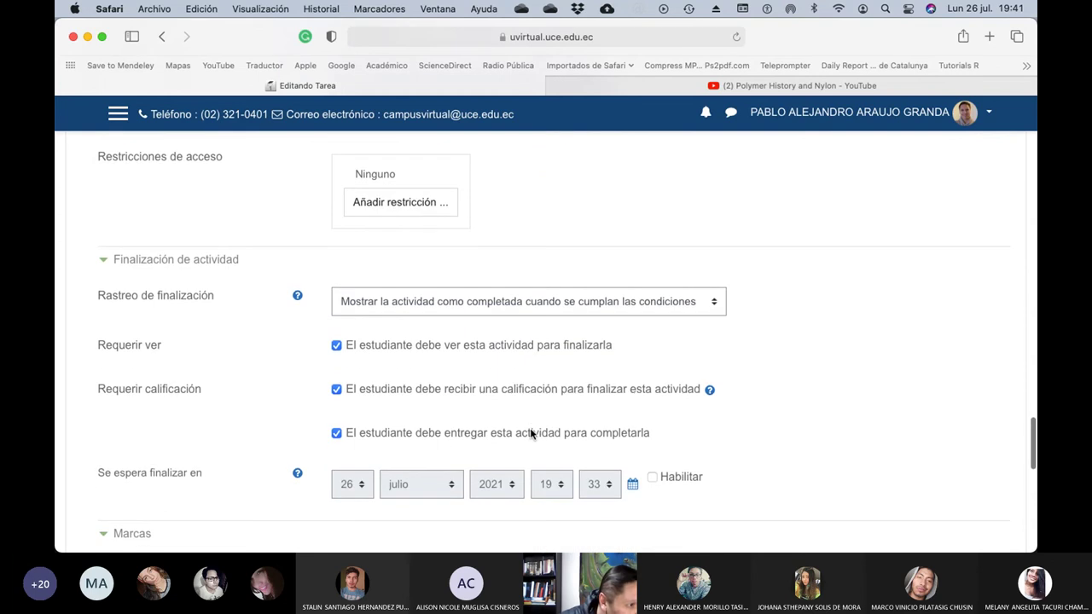
# Try to save the assignment and return to the course, and change the Fecha límite month to agosto
pyautogui.scroll(-10, 530, 433)
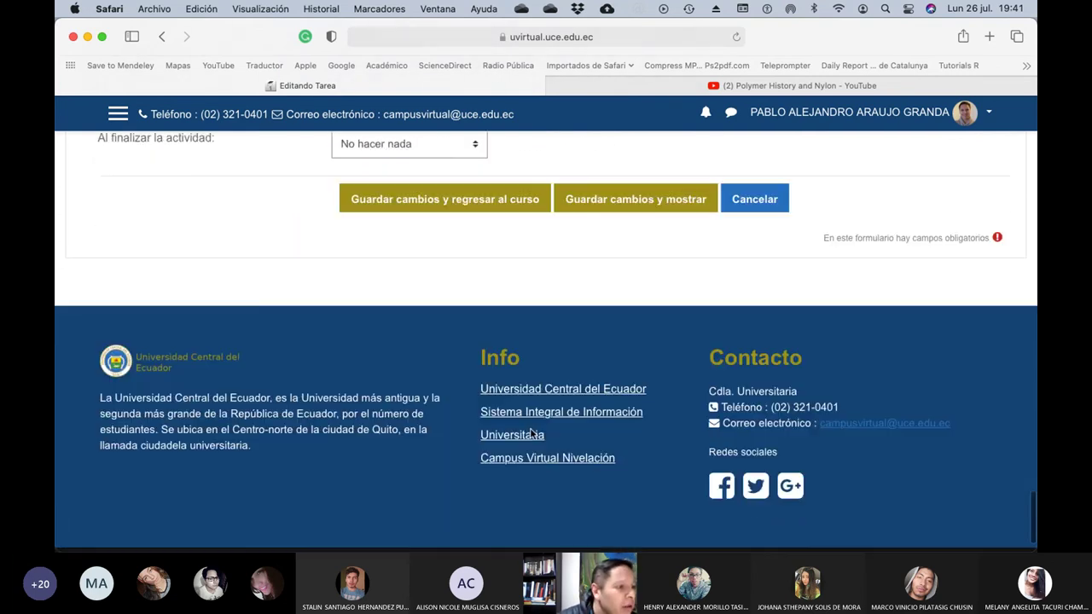
pyautogui.click(463, 201)
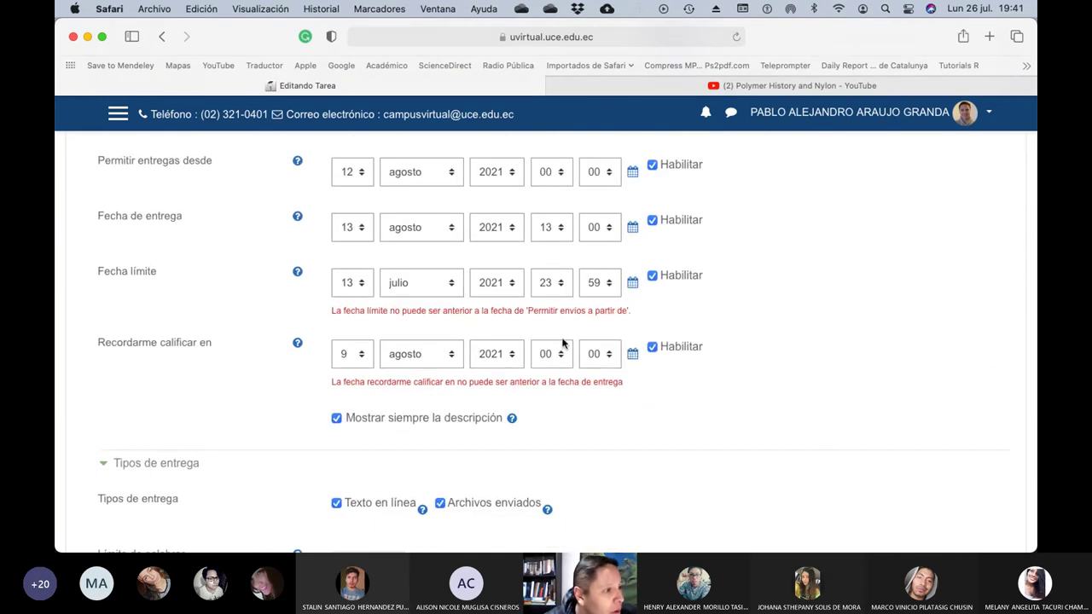
pyautogui.click(450, 284)
pyautogui.click(448, 292)
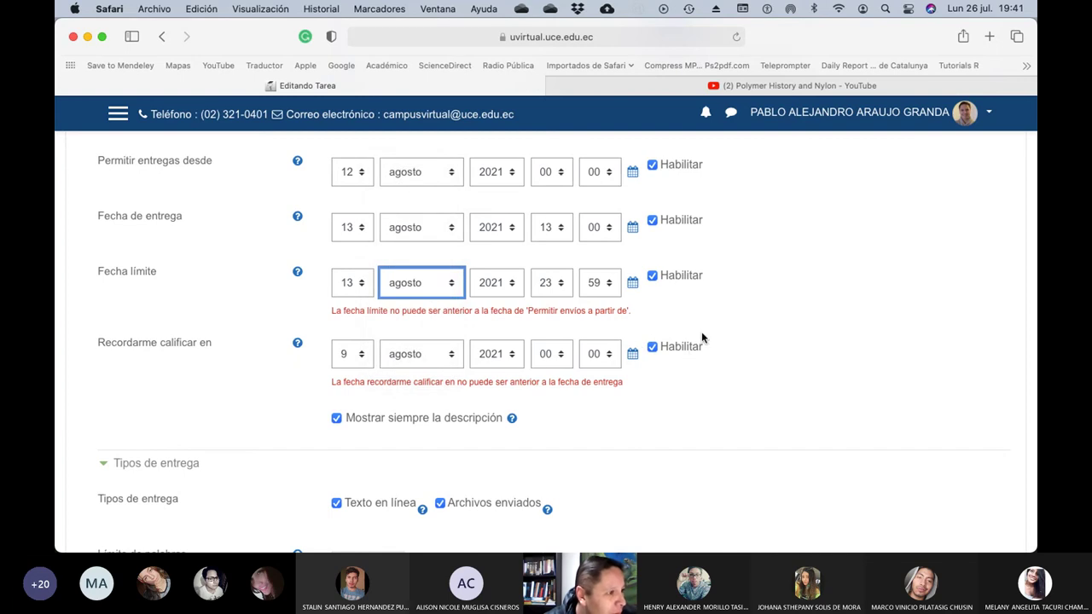
# Disable the Recordarme calificar en date, save the assignment and return to the course
pyautogui.scroll(-15, 764, 340)
pyautogui.scroll(8, 763, 340)
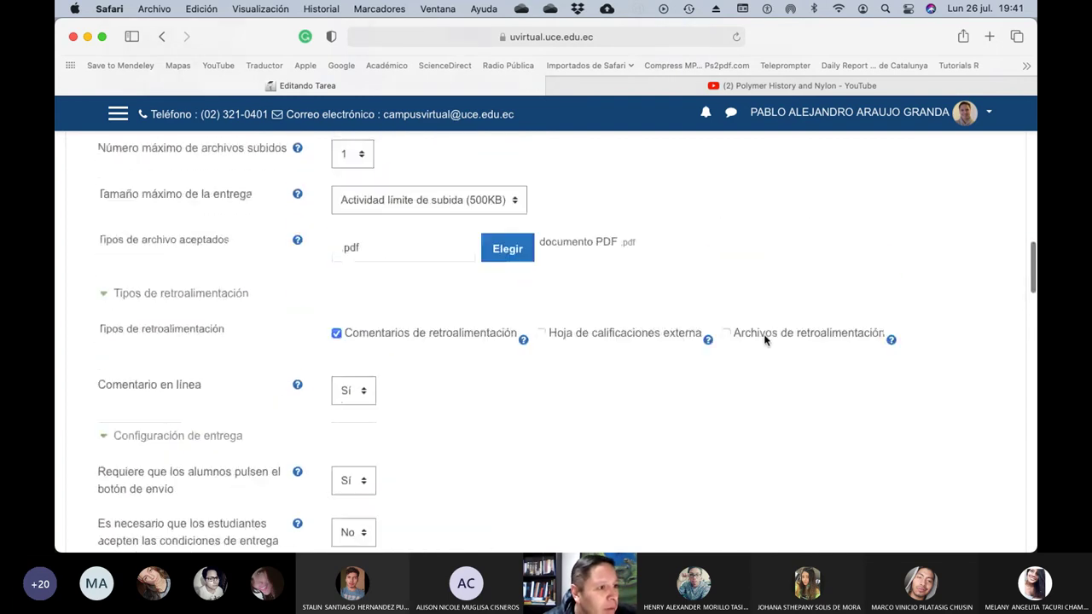
pyautogui.scroll(10, 764, 341)
pyautogui.click(653, 346)
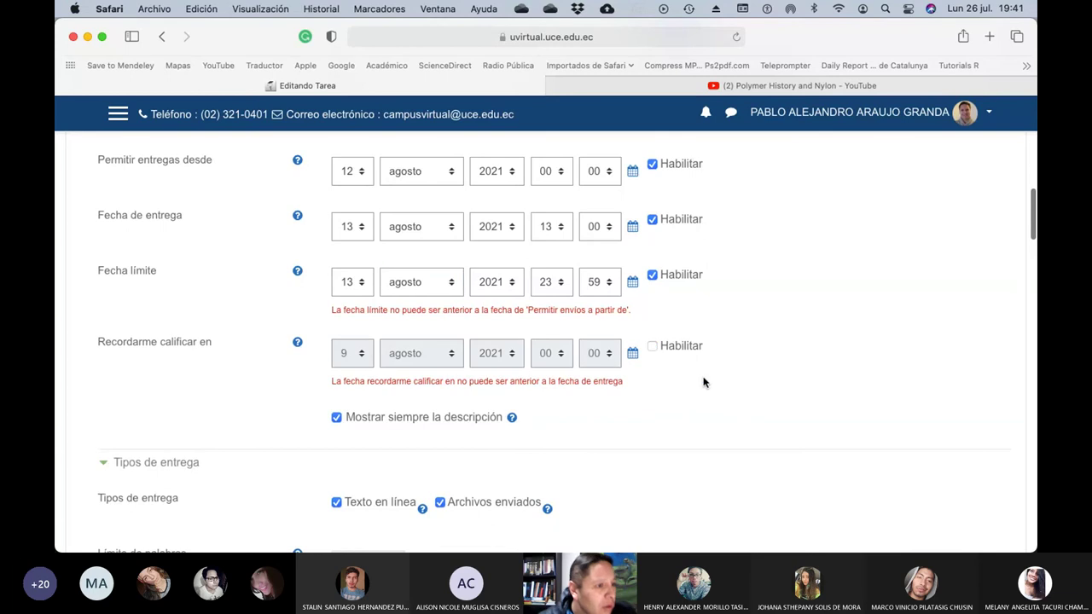
pyautogui.scroll(-20, 704, 383)
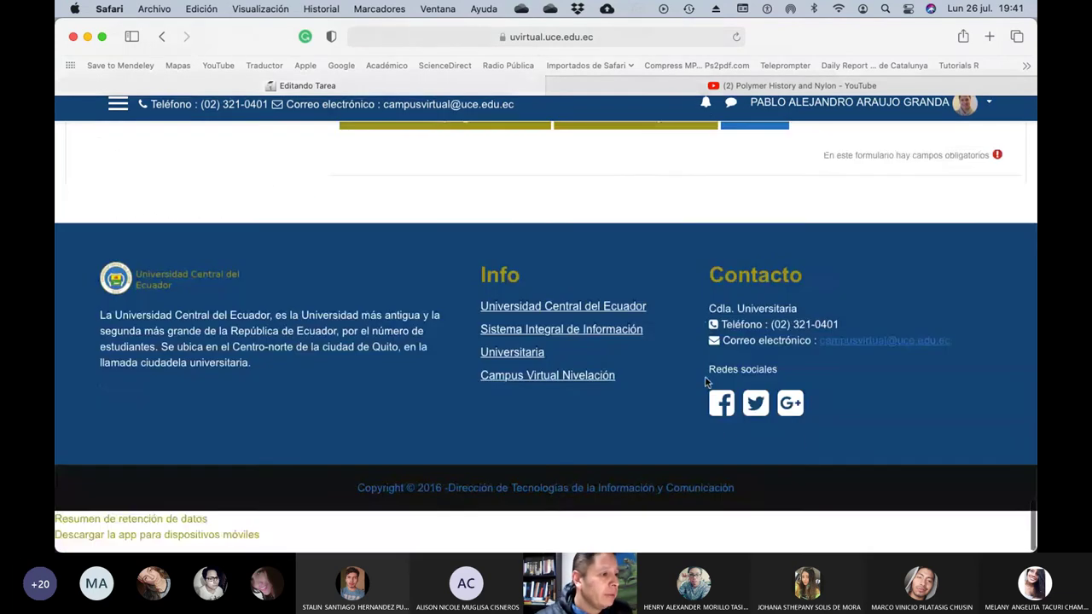
pyautogui.scroll(1, 705, 382)
pyautogui.click(467, 160)
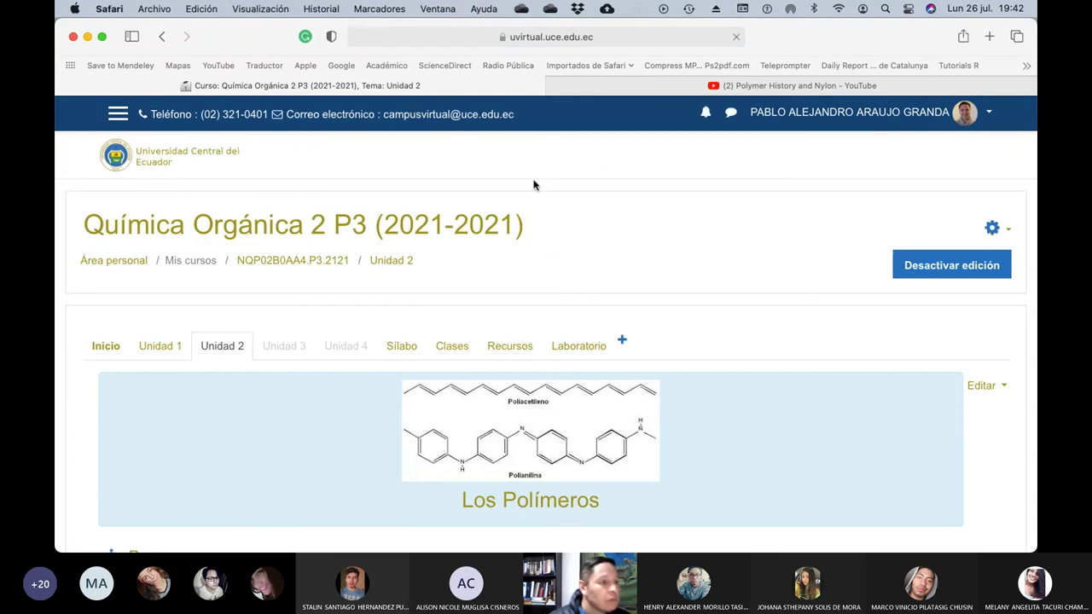
# Move the Poliacetileno y Polímeros conductores assignment between Historia y futuro del Nylon and Lección No.2 Polímeros in Unidad 2
pyautogui.scroll(-20, 717, 338)
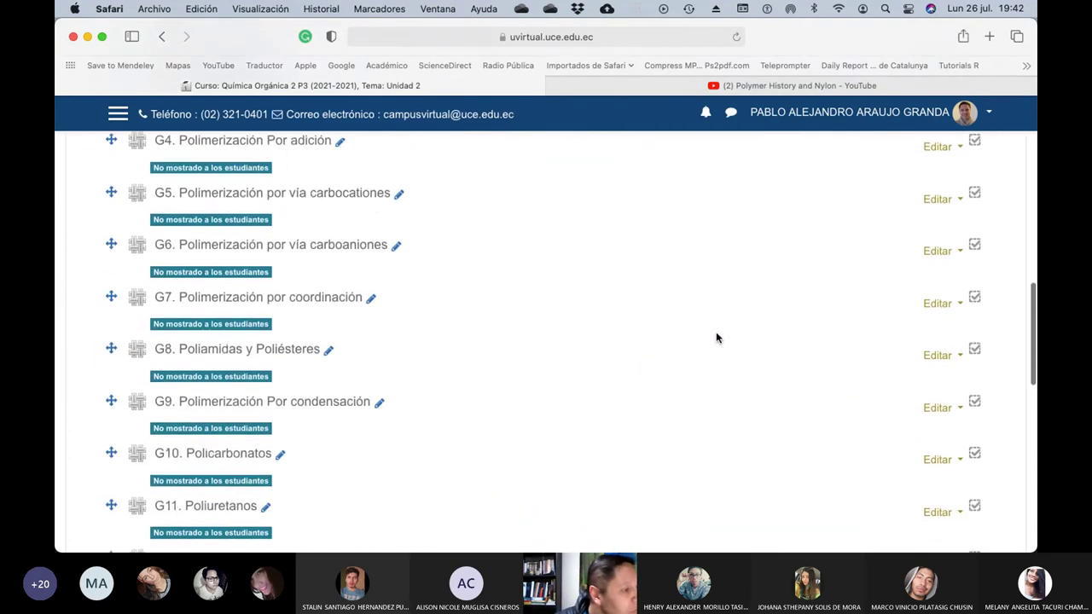
pyautogui.scroll(-5, 717, 338)
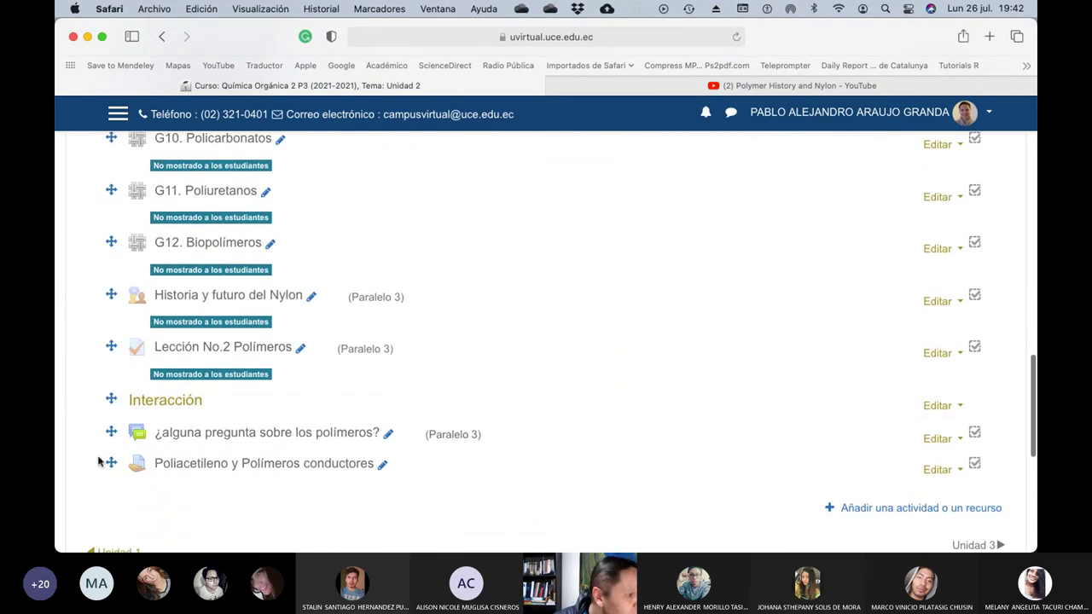
pyautogui.moveTo(110, 462); pyautogui.dragTo(108, 358)
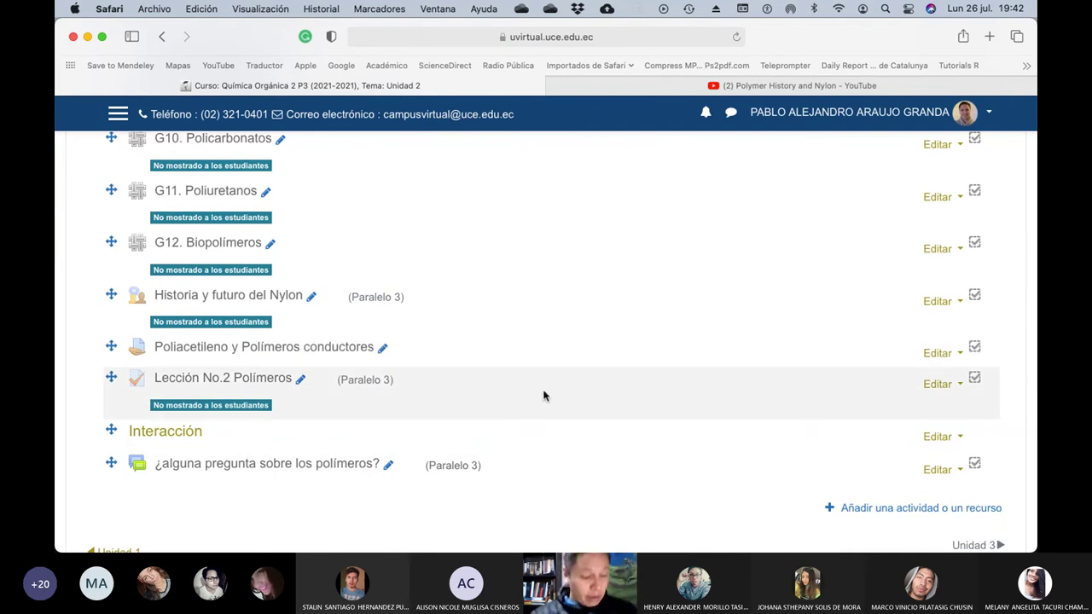
# Switch to the PowerPoint presentation and deselect the text on the Little Homework slide
pyautogui.press('super+Tab')
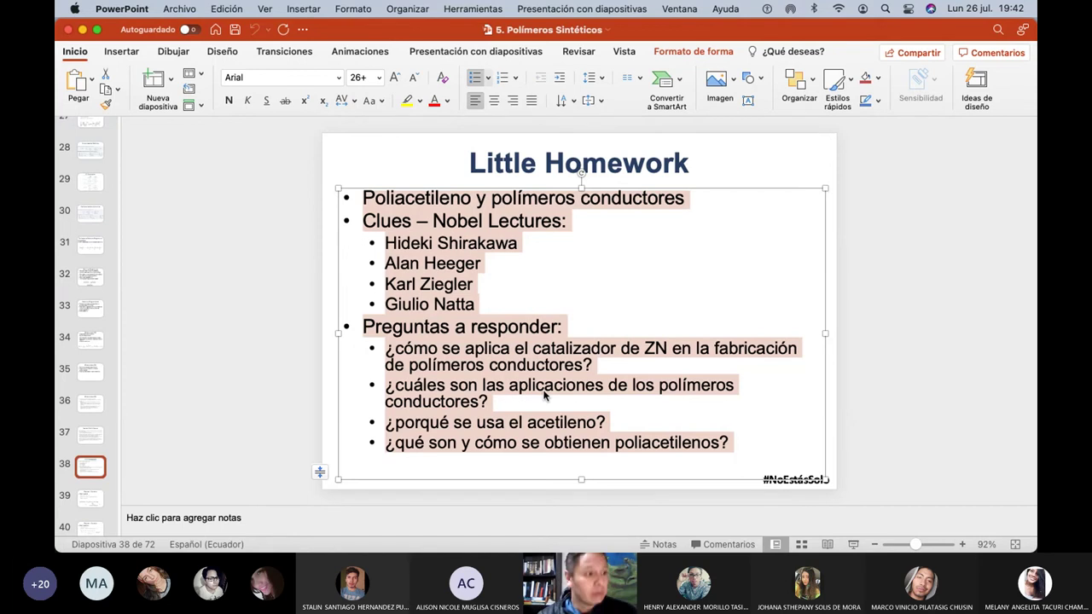
pyautogui.click(333, 387)
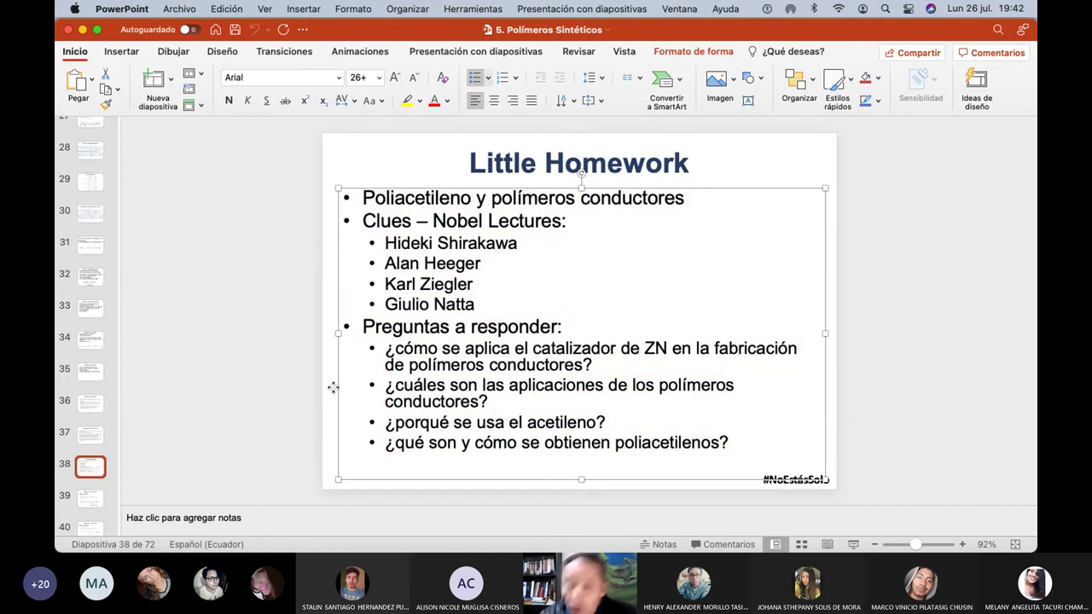